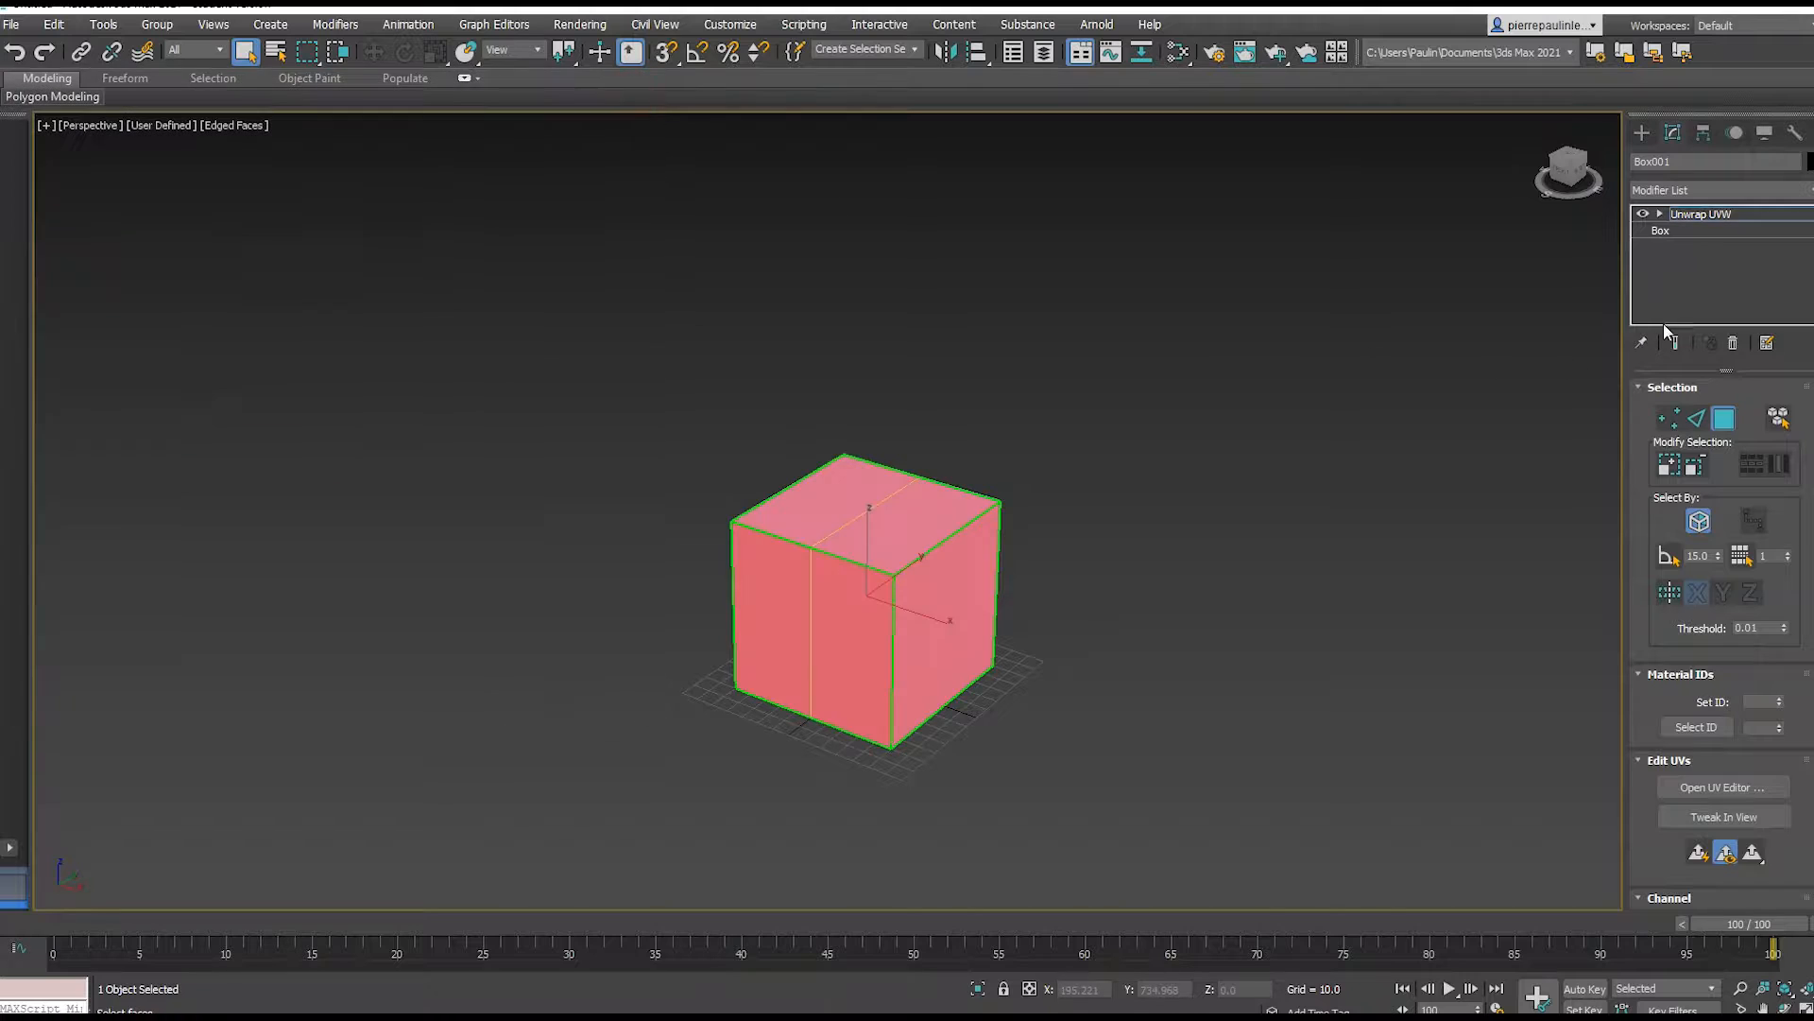
left_click(1629, 466)
left_click(997, 571)
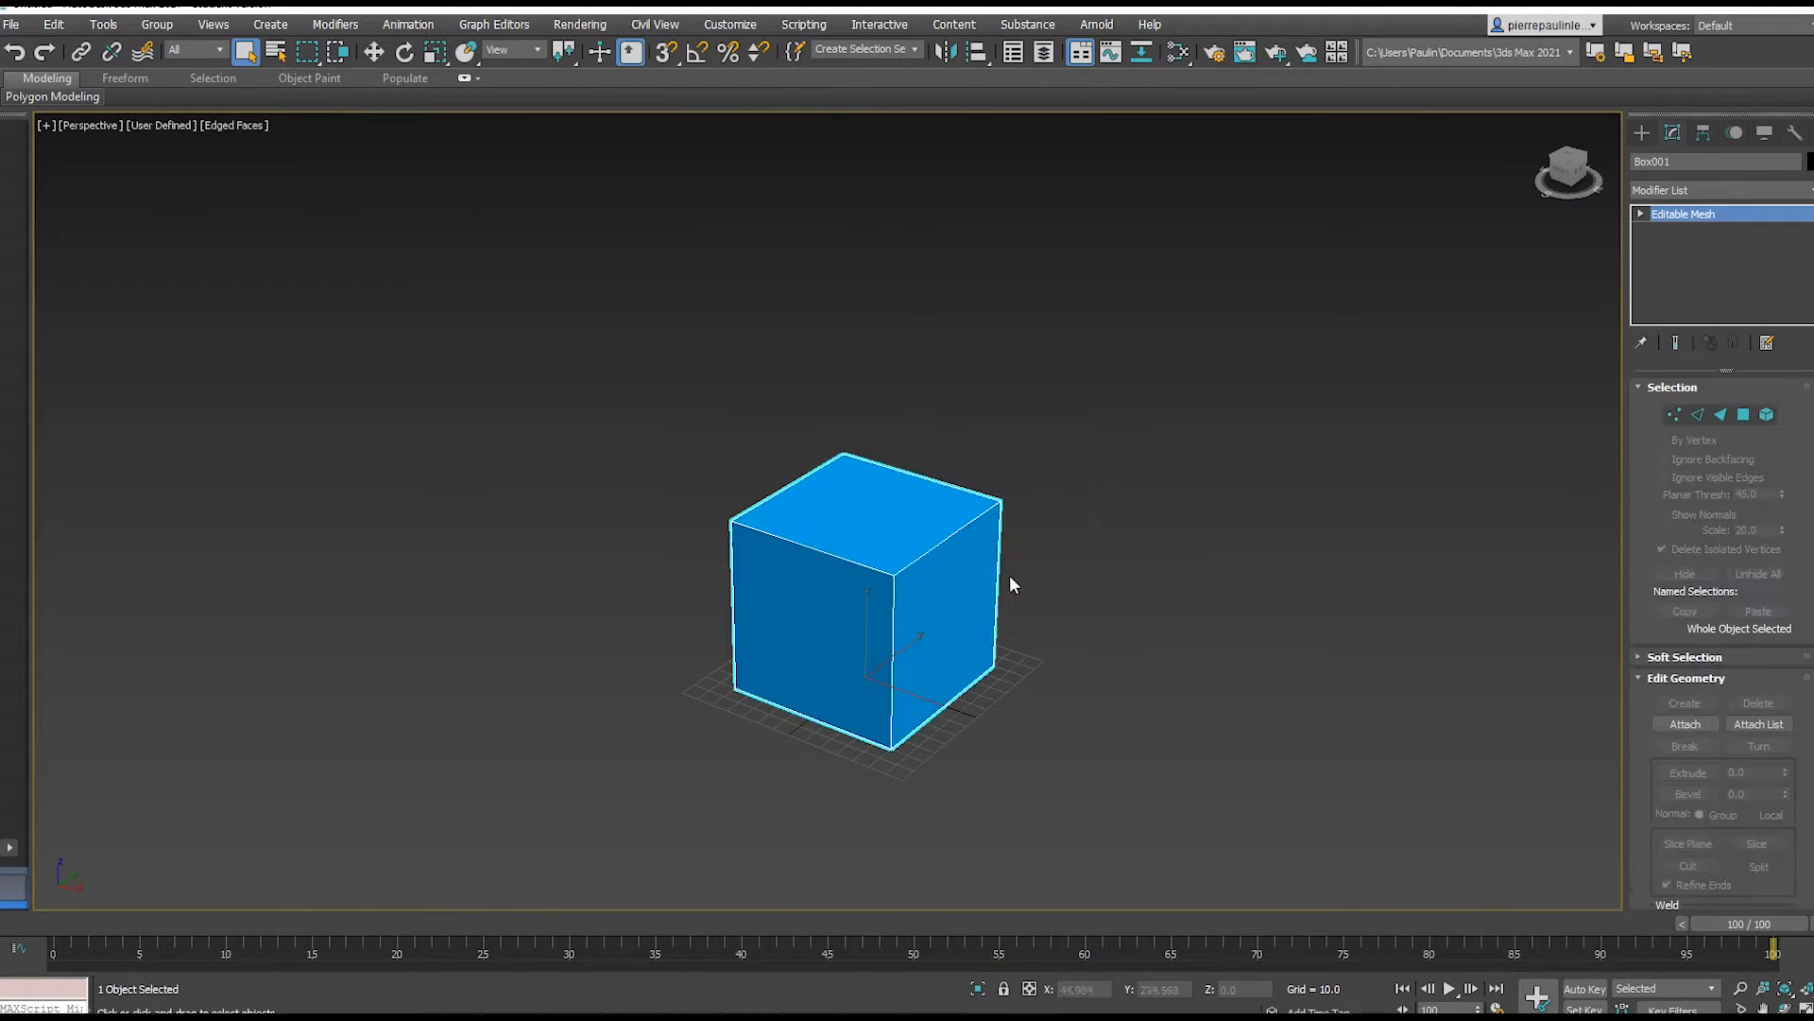
right_click(963, 578)
mouse_move(1049, 770)
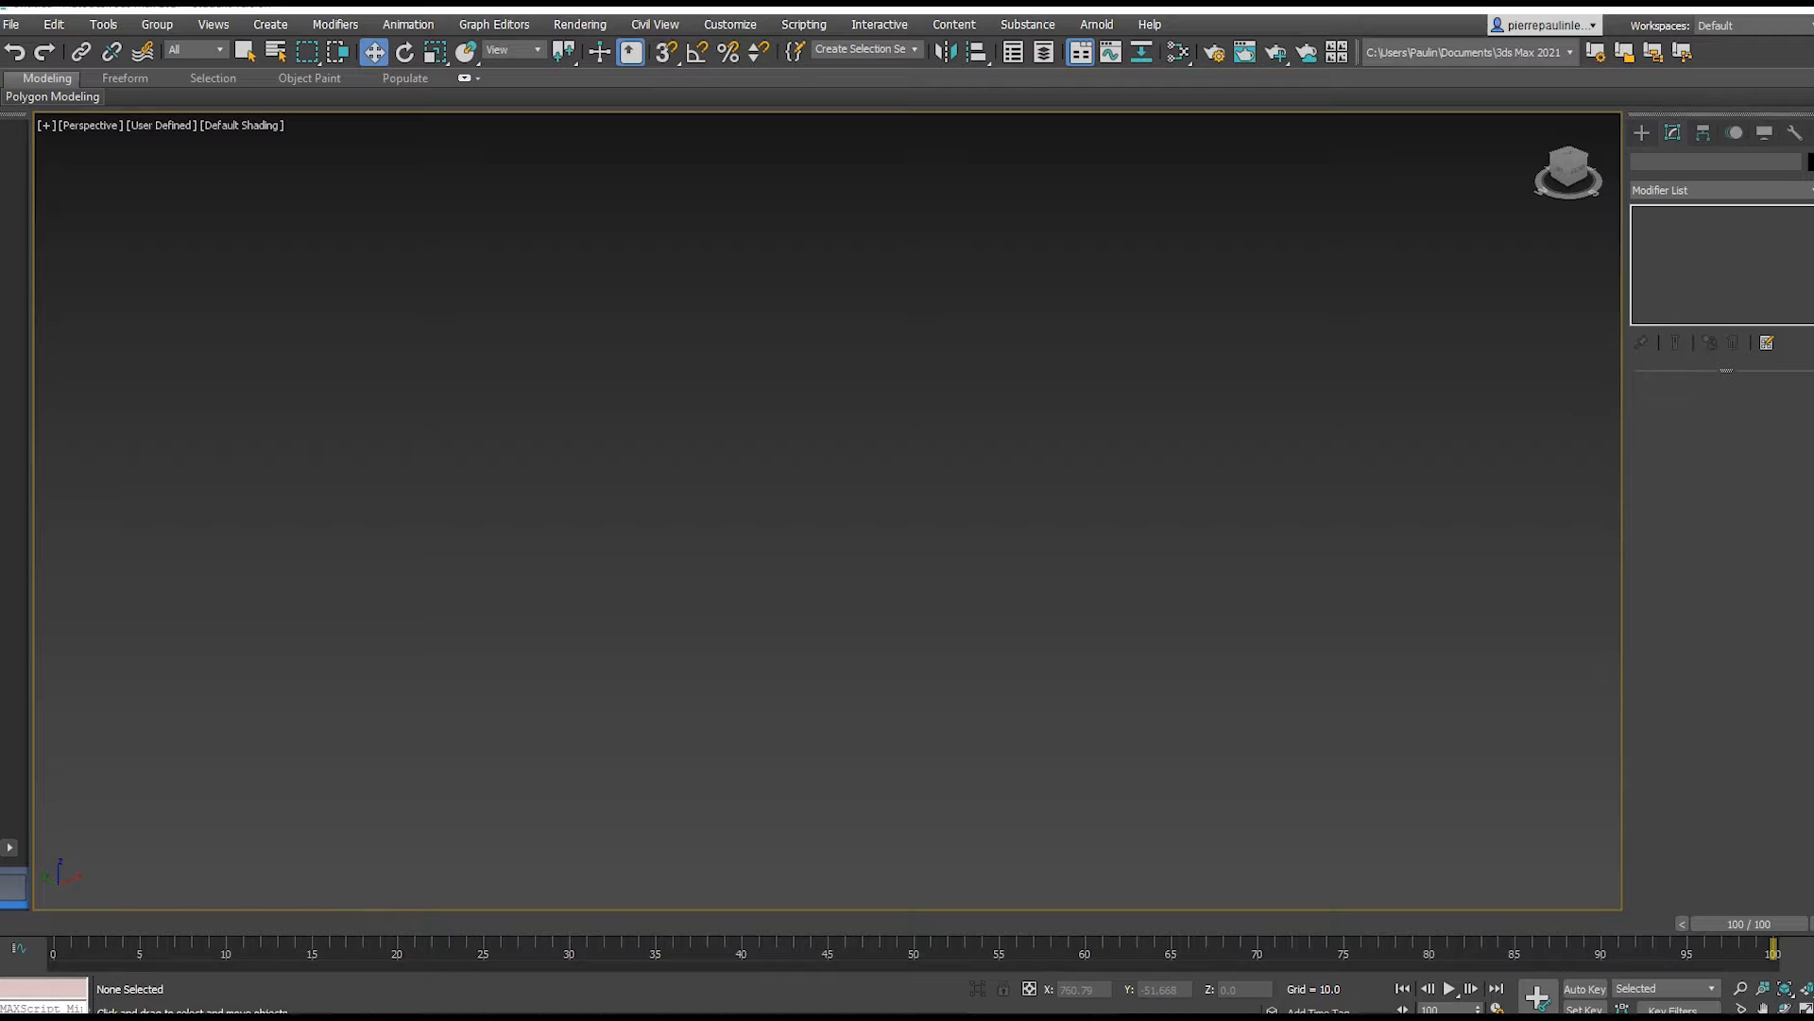
- Create a box primitive and set its length, width and height to 100
left_click(1641, 132)
left_click(1684, 246)
left_click_drag(733, 673, 1146, 693)
left_click(1170, 477)
double_click(1753, 522)
type("100")
key("Tab")
type("100")
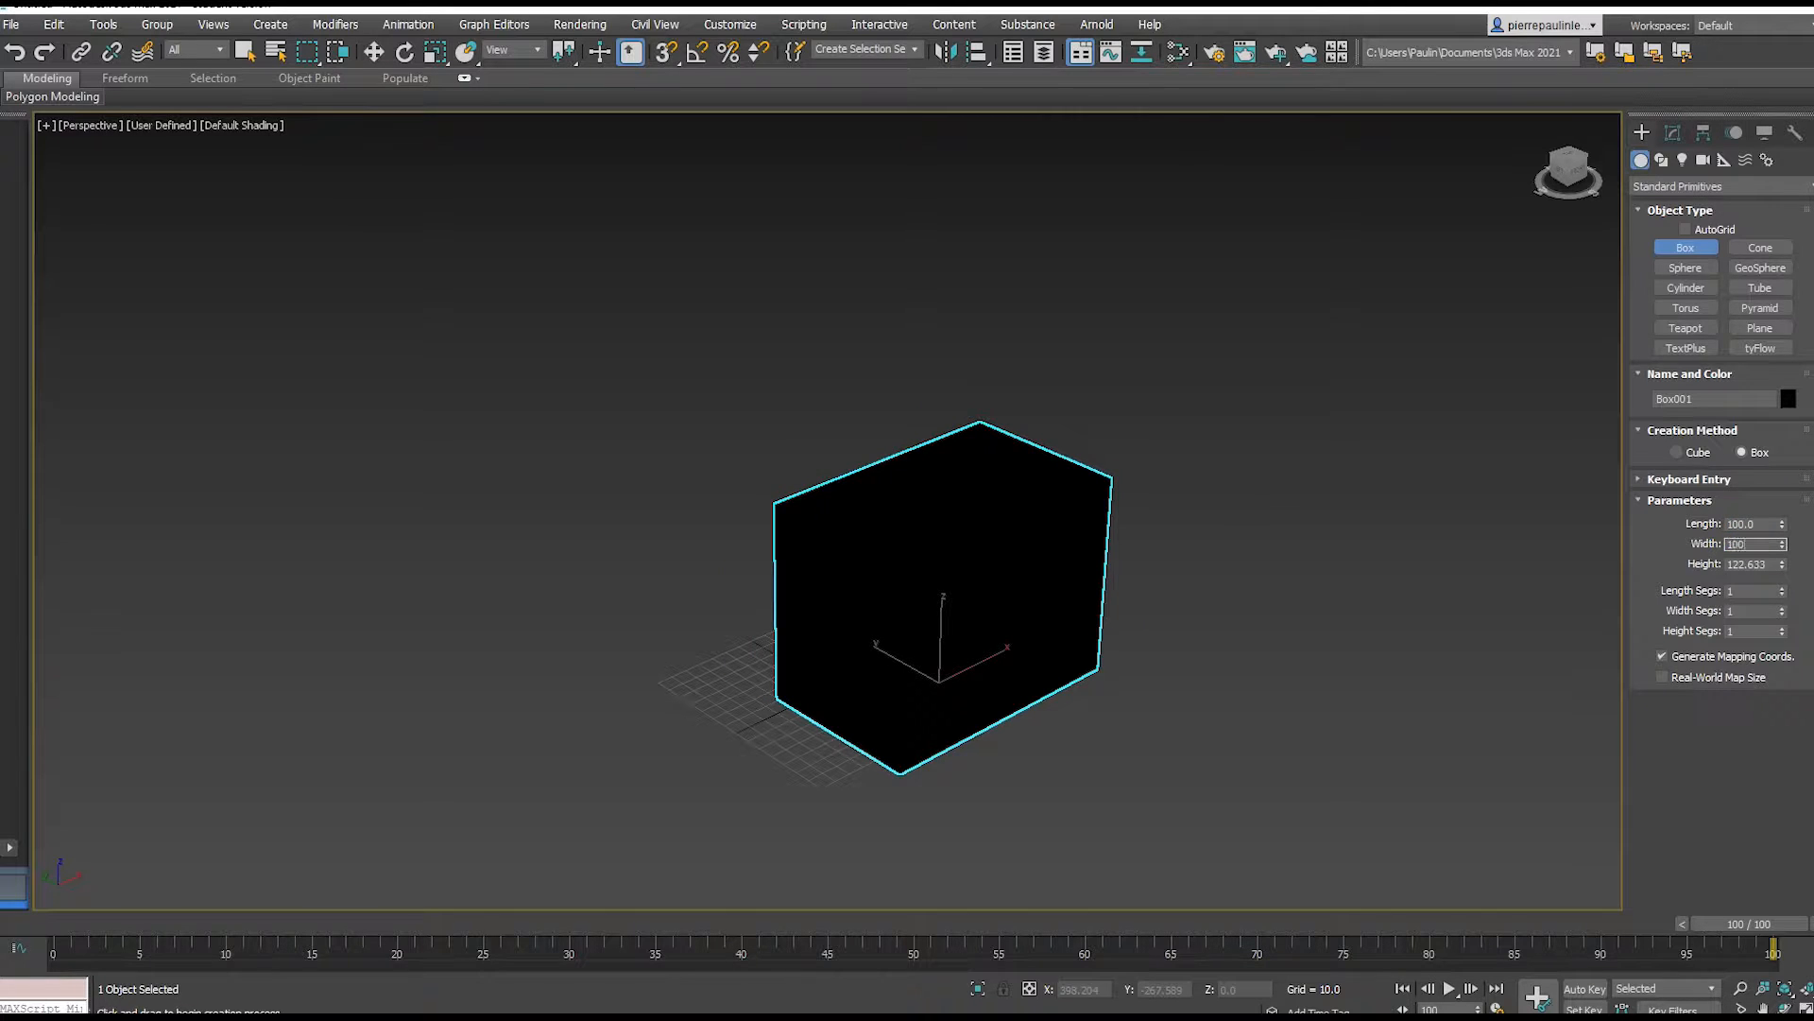
key("Tab")
type("100")
key("Return")
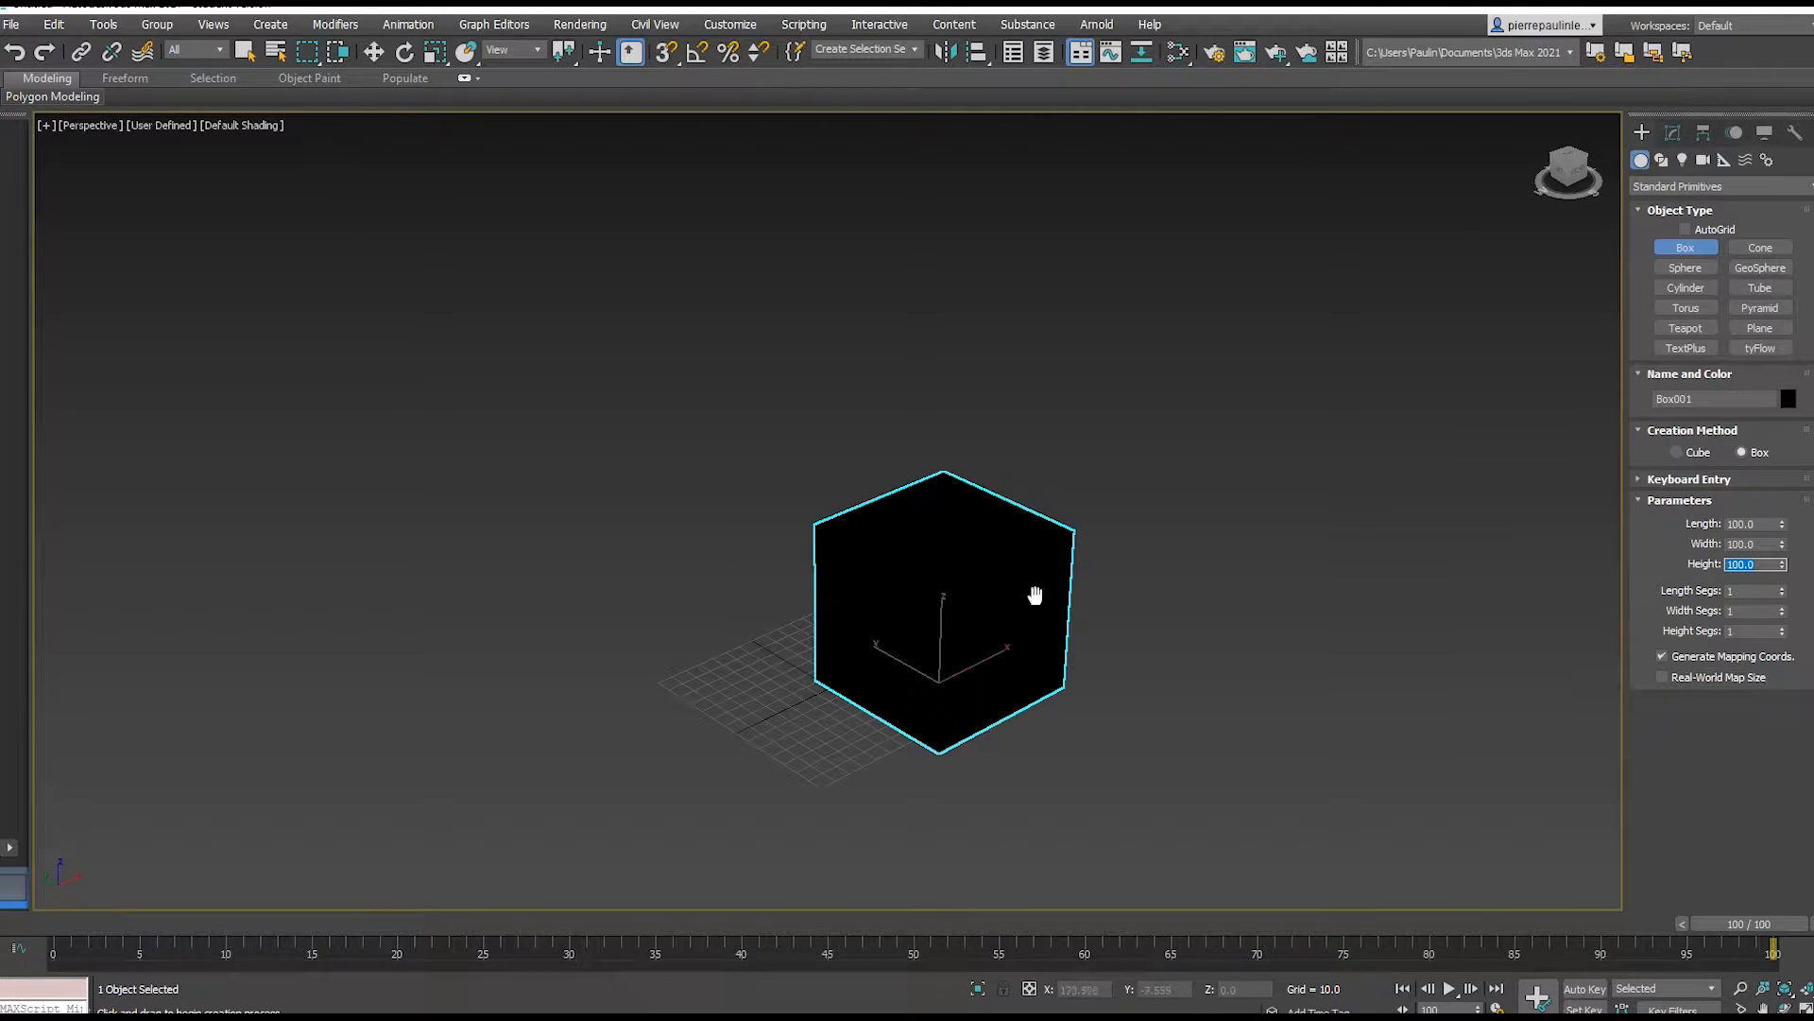
- Move the box to the world origin by setting its X and Y position to 0
middle_click_drag(1033, 595, 977, 595)
key("w")
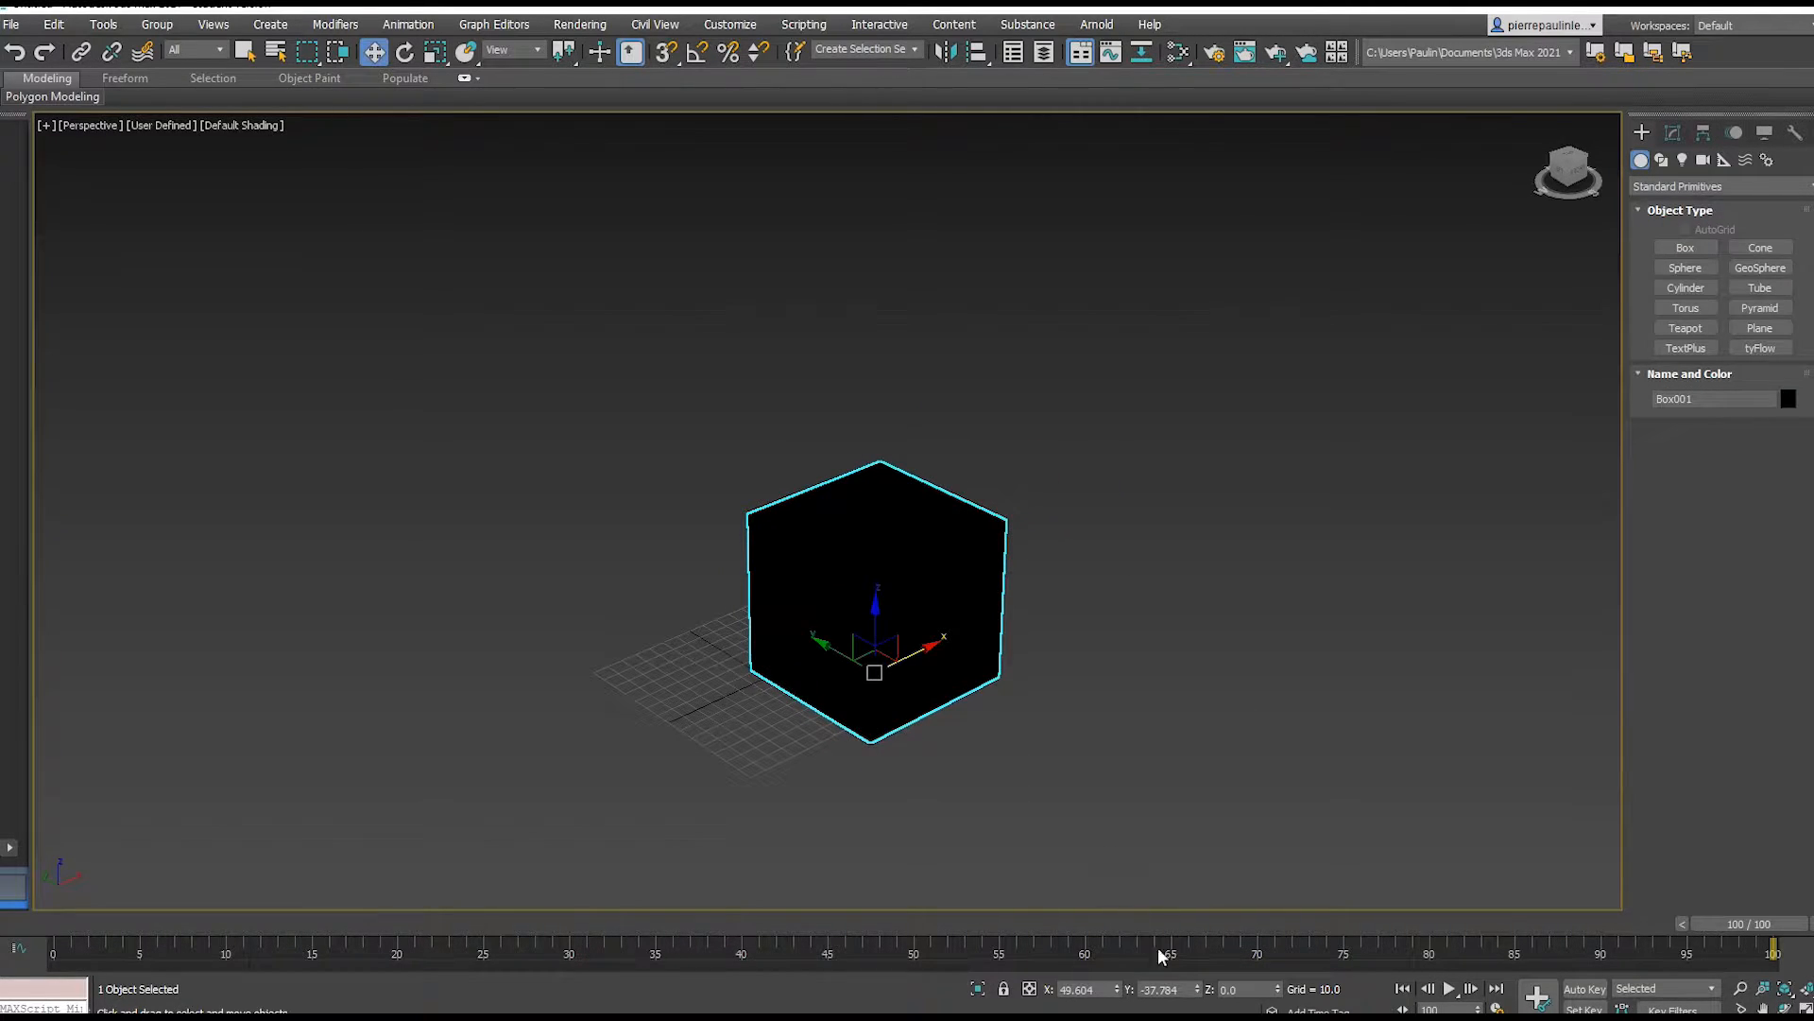
right_click(1118, 989)
right_click(1197, 989)
mouse_move(1082, 713)
middle_mouse_down()
mouse_move(1215, 737)
mouse_move(1138, 693)
mouse_move(1092, 694)
middle_mouse_up()
- Create a Standard (Legacy) material in the Slate Material Editor and assign it to the box
key("m")
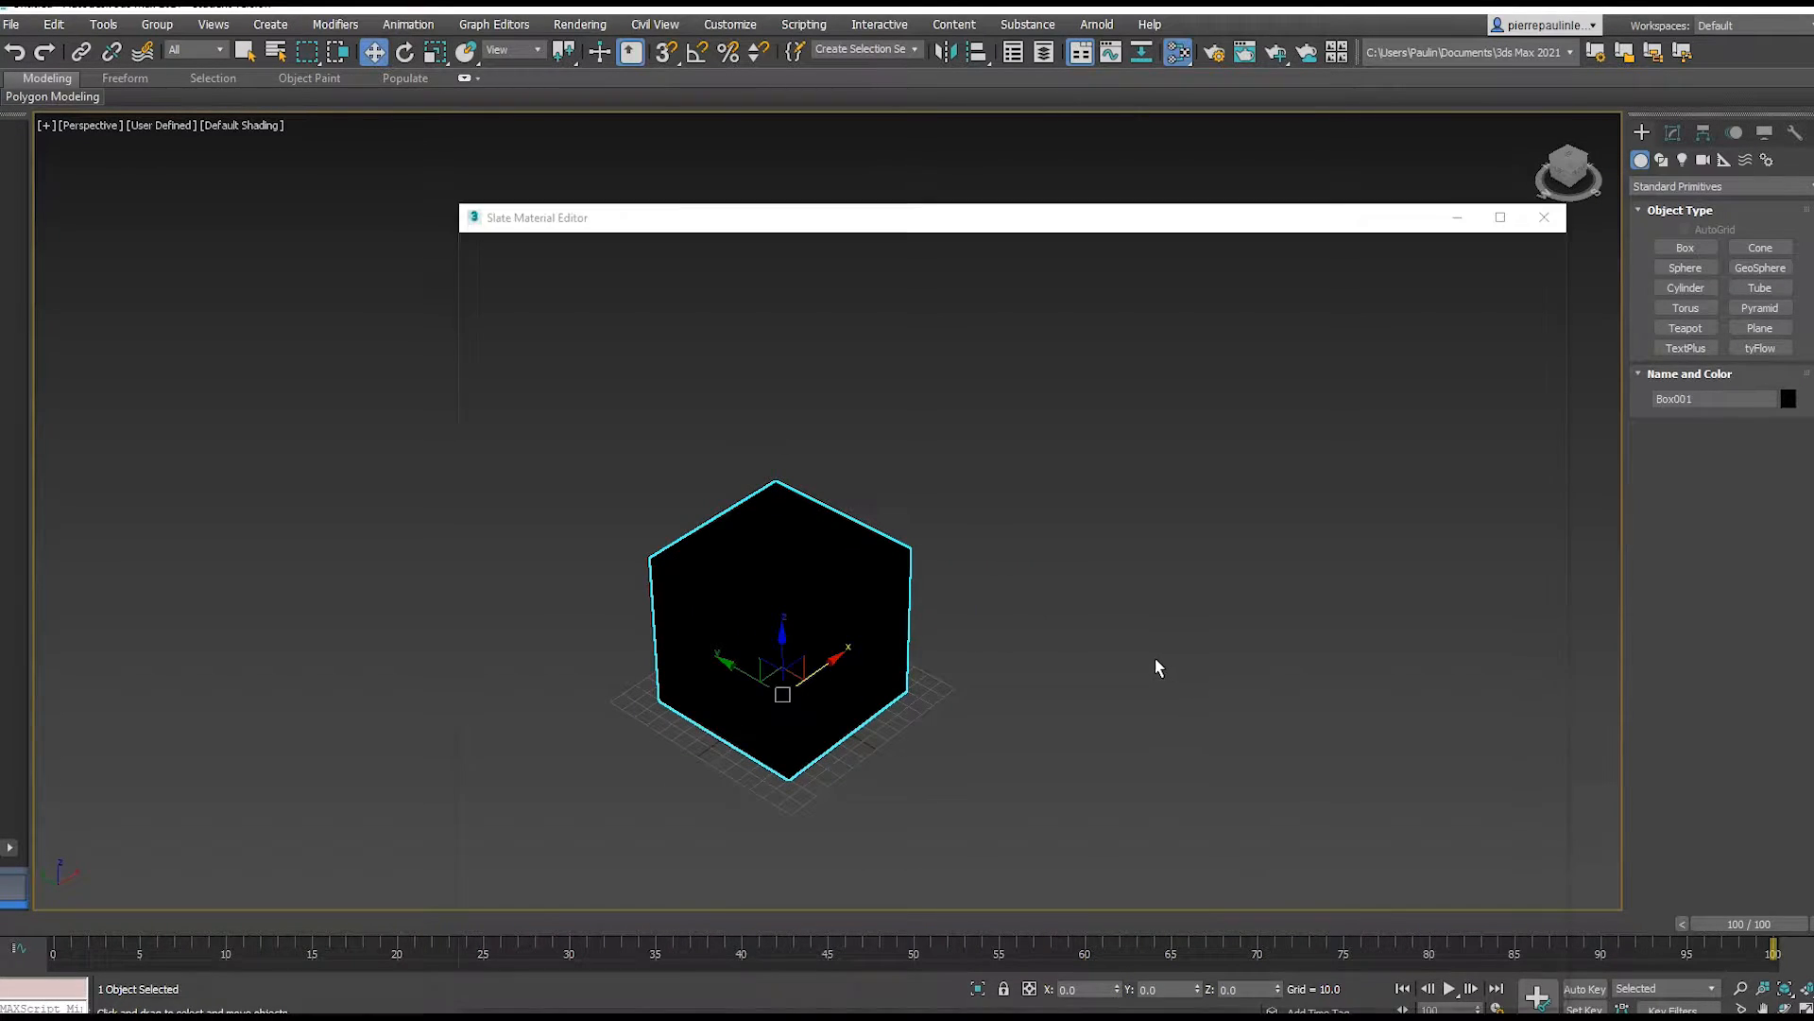
left_click_drag(546, 761, 883, 661)
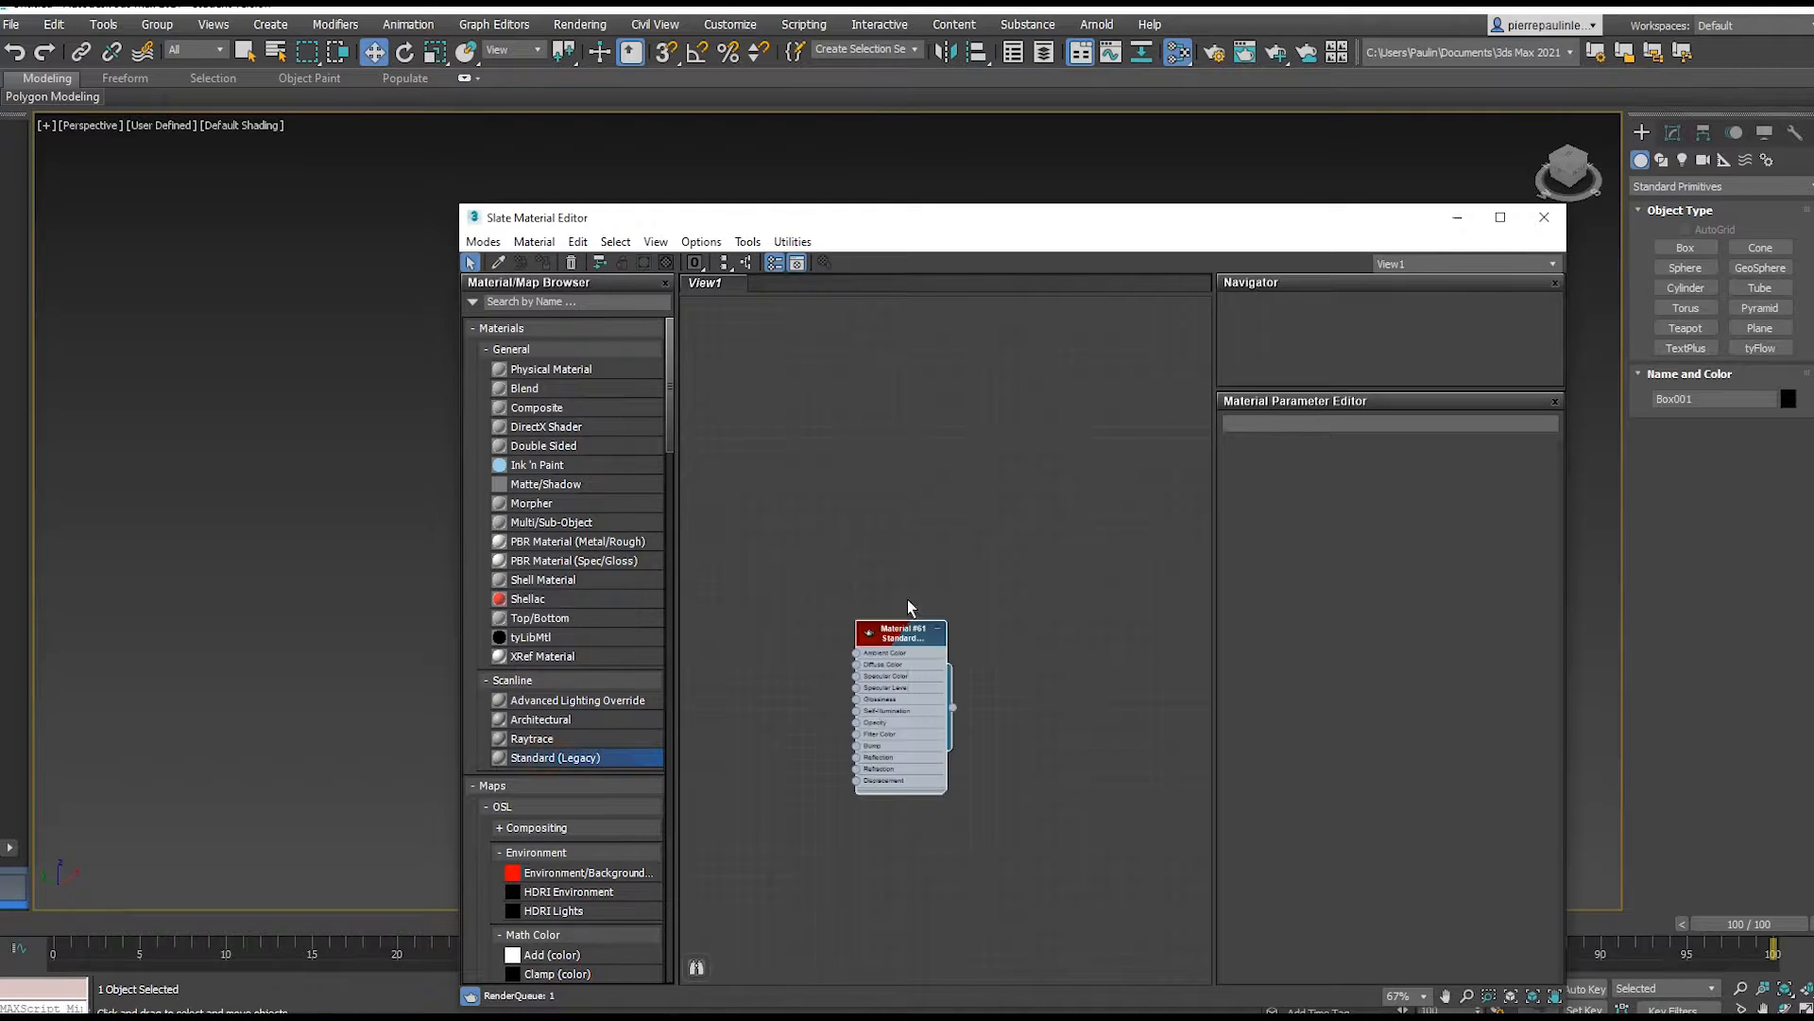
left_click_drag(957, 221, 978, 123)
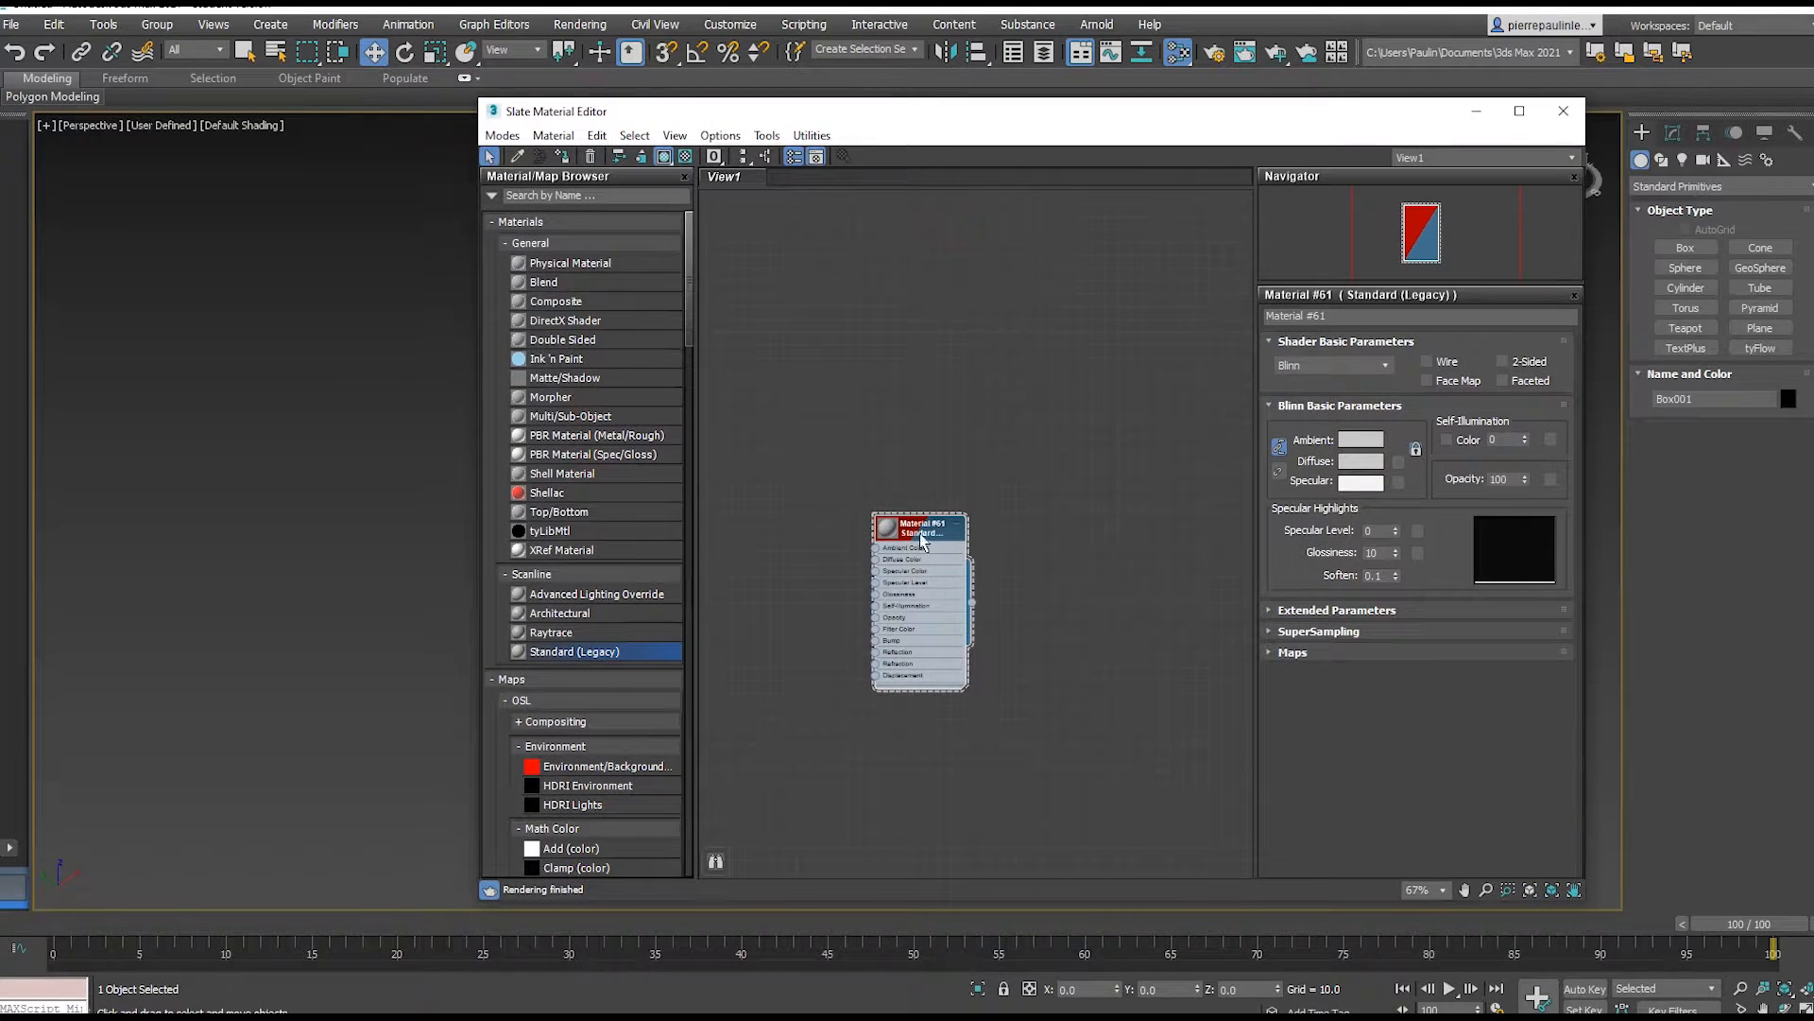
left_click_drag(909, 542, 938, 442)
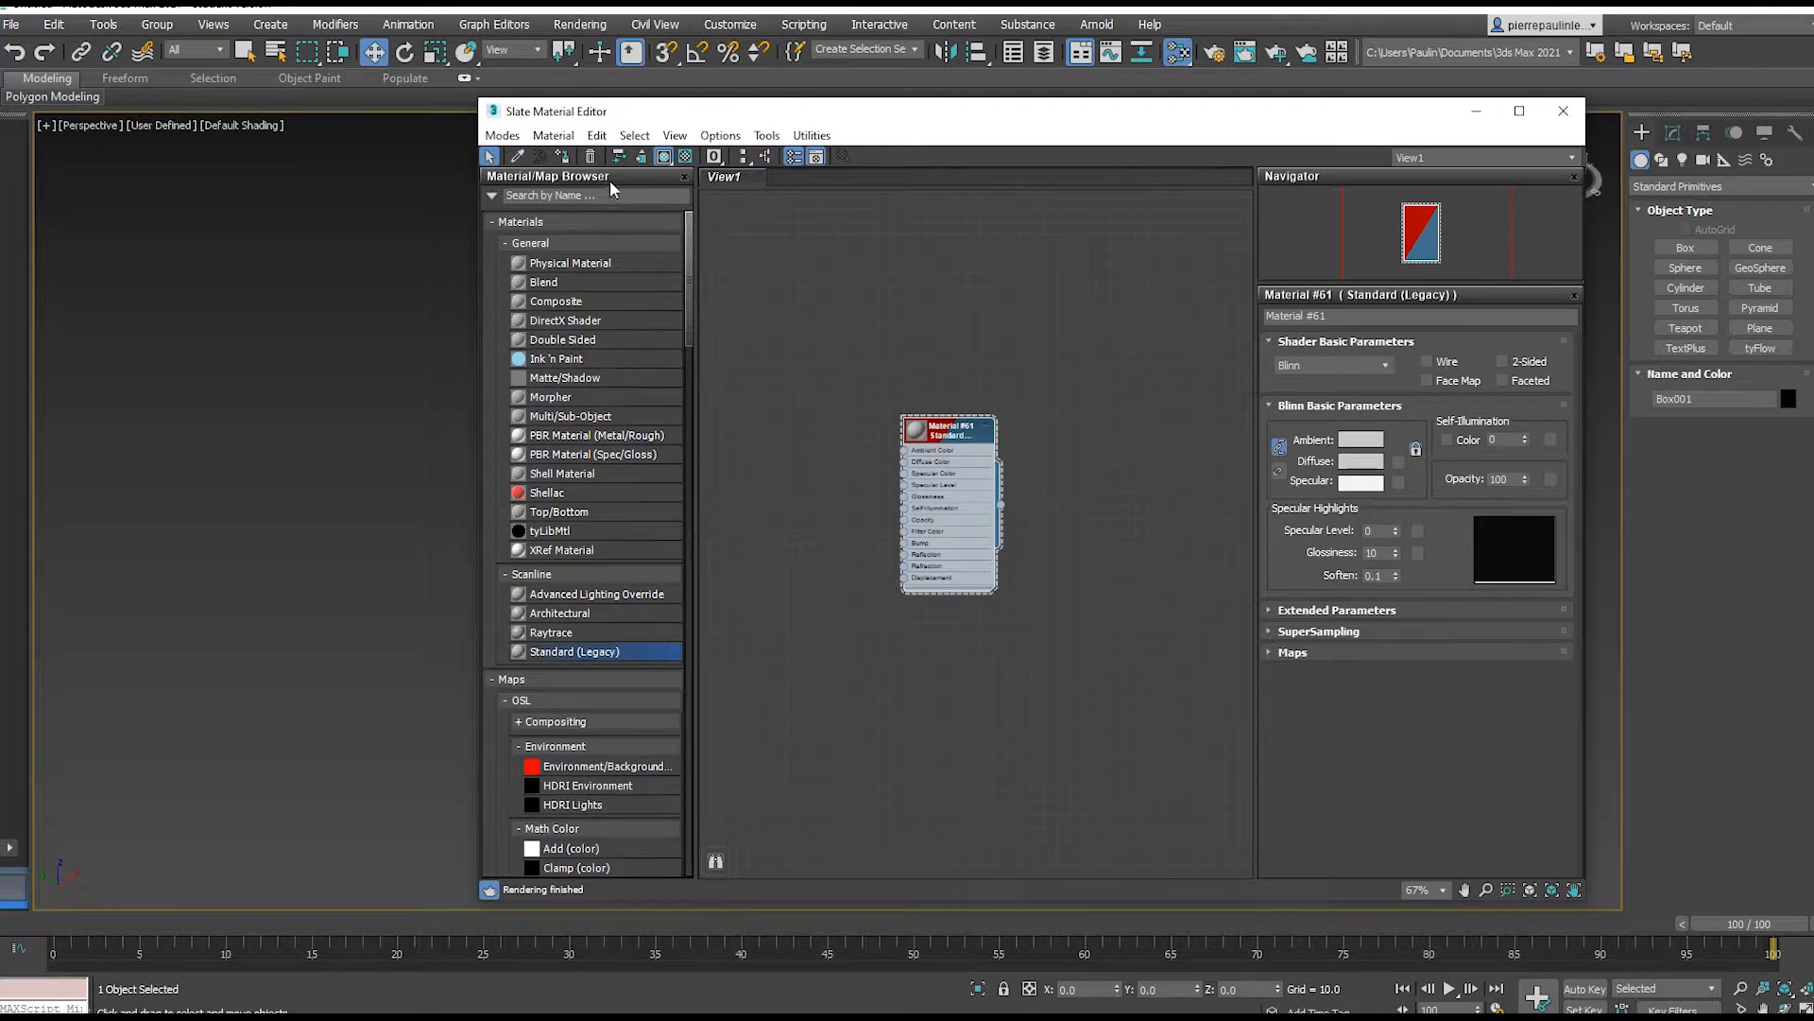
left_click_drag(837, 113, 599, 264)
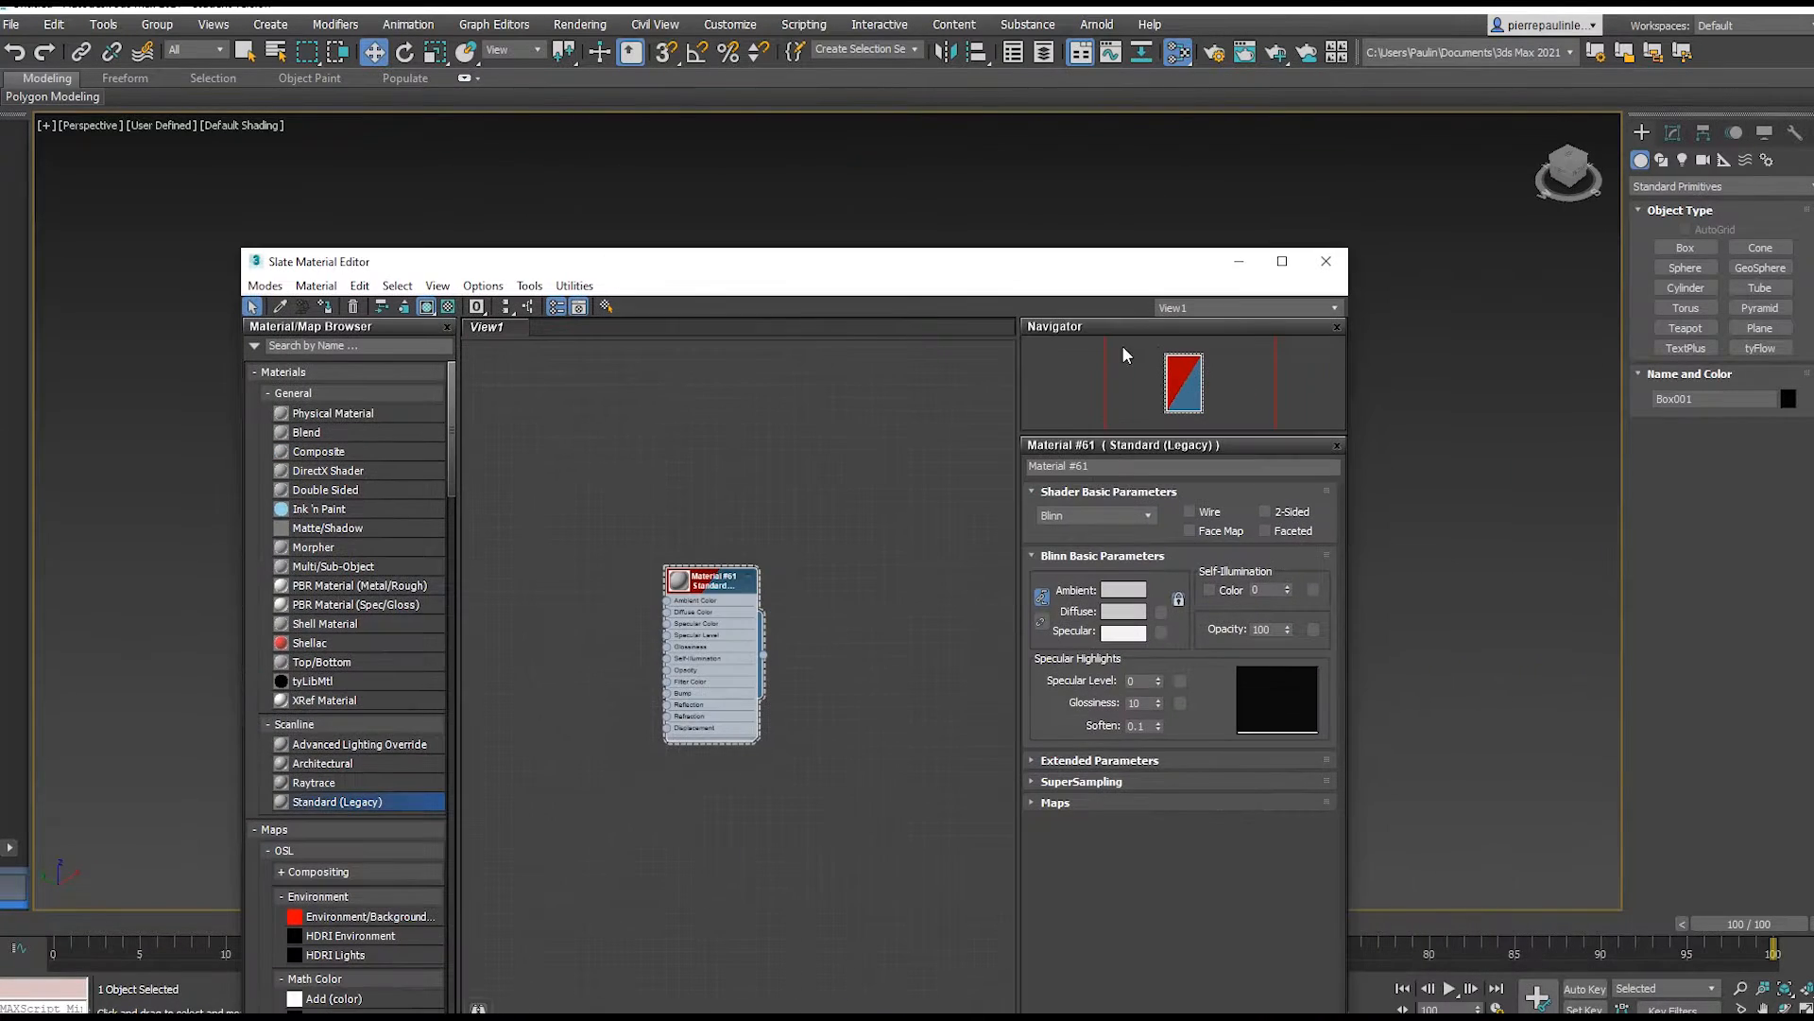
left_click(1326, 261)
- Show edged faces in the viewport and add an Unwrap UVW modifier to the box
mouse_move(888, 636)
middle_mouse_down()
mouse_move(957, 633)
mouse_move(996, 608)
mouse_move(940, 640)
middle_mouse_up()
key("F4")
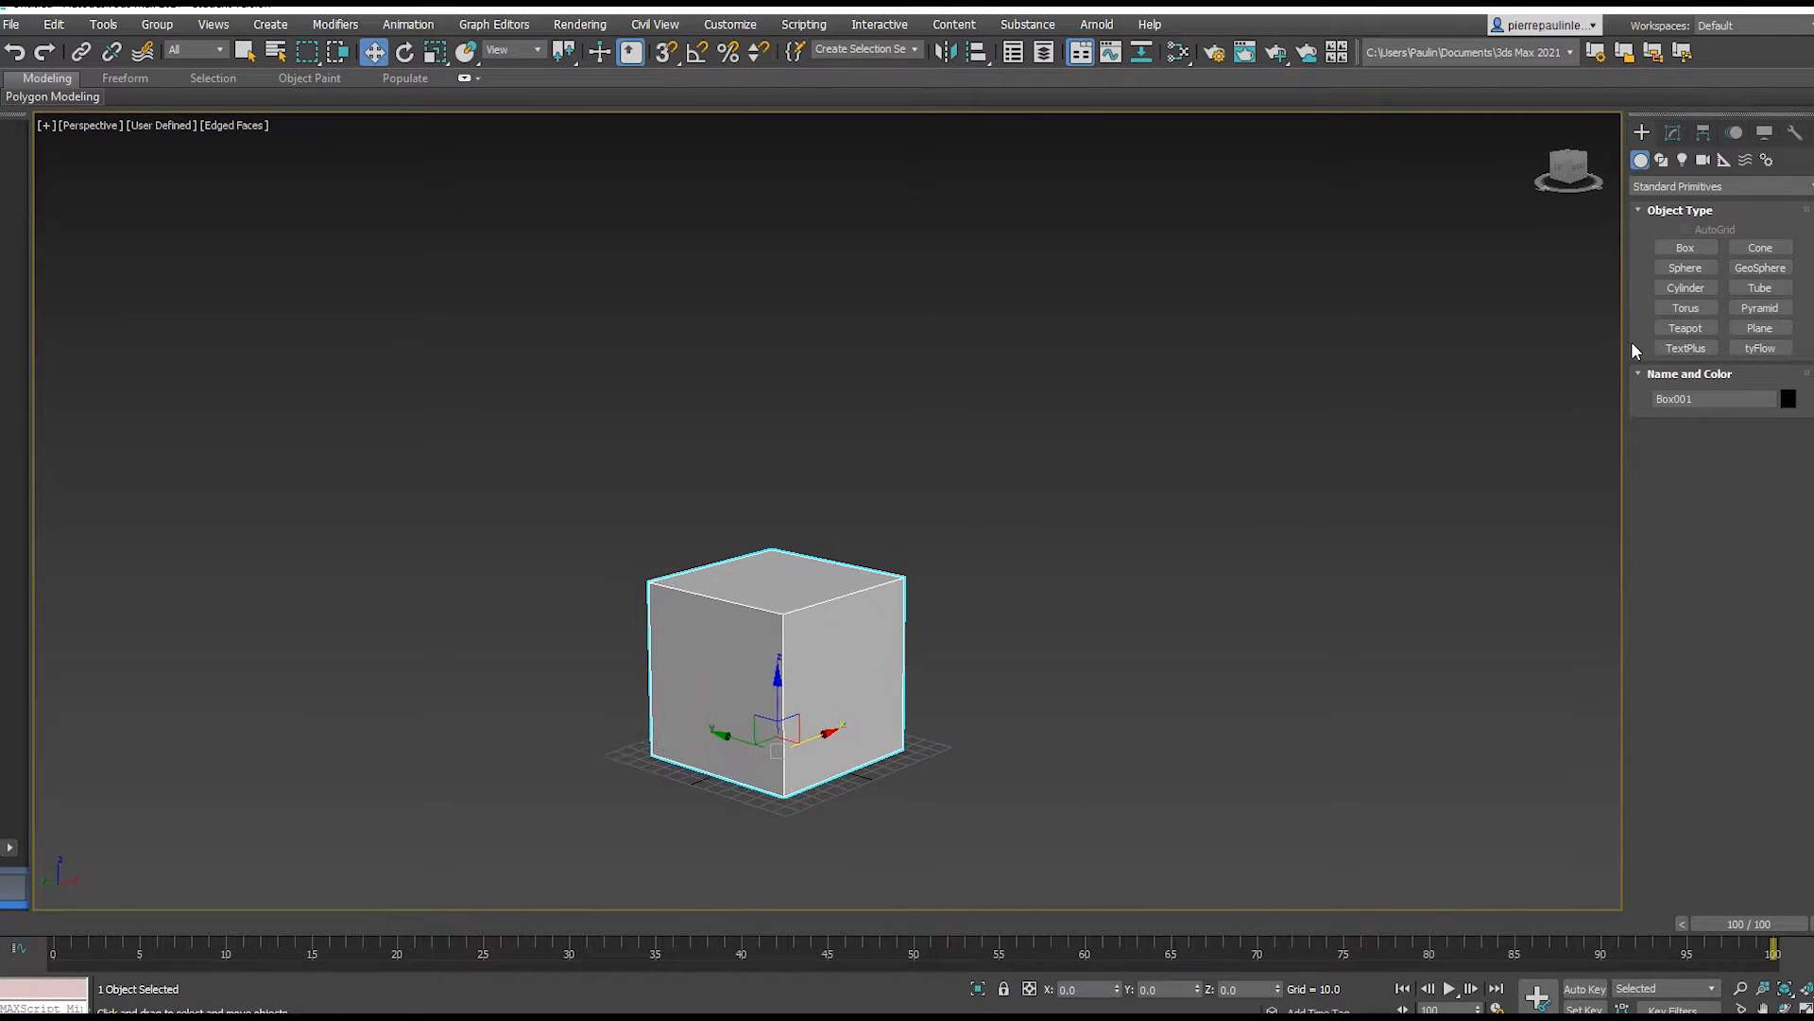
left_click(1673, 133)
left_click(1757, 192)
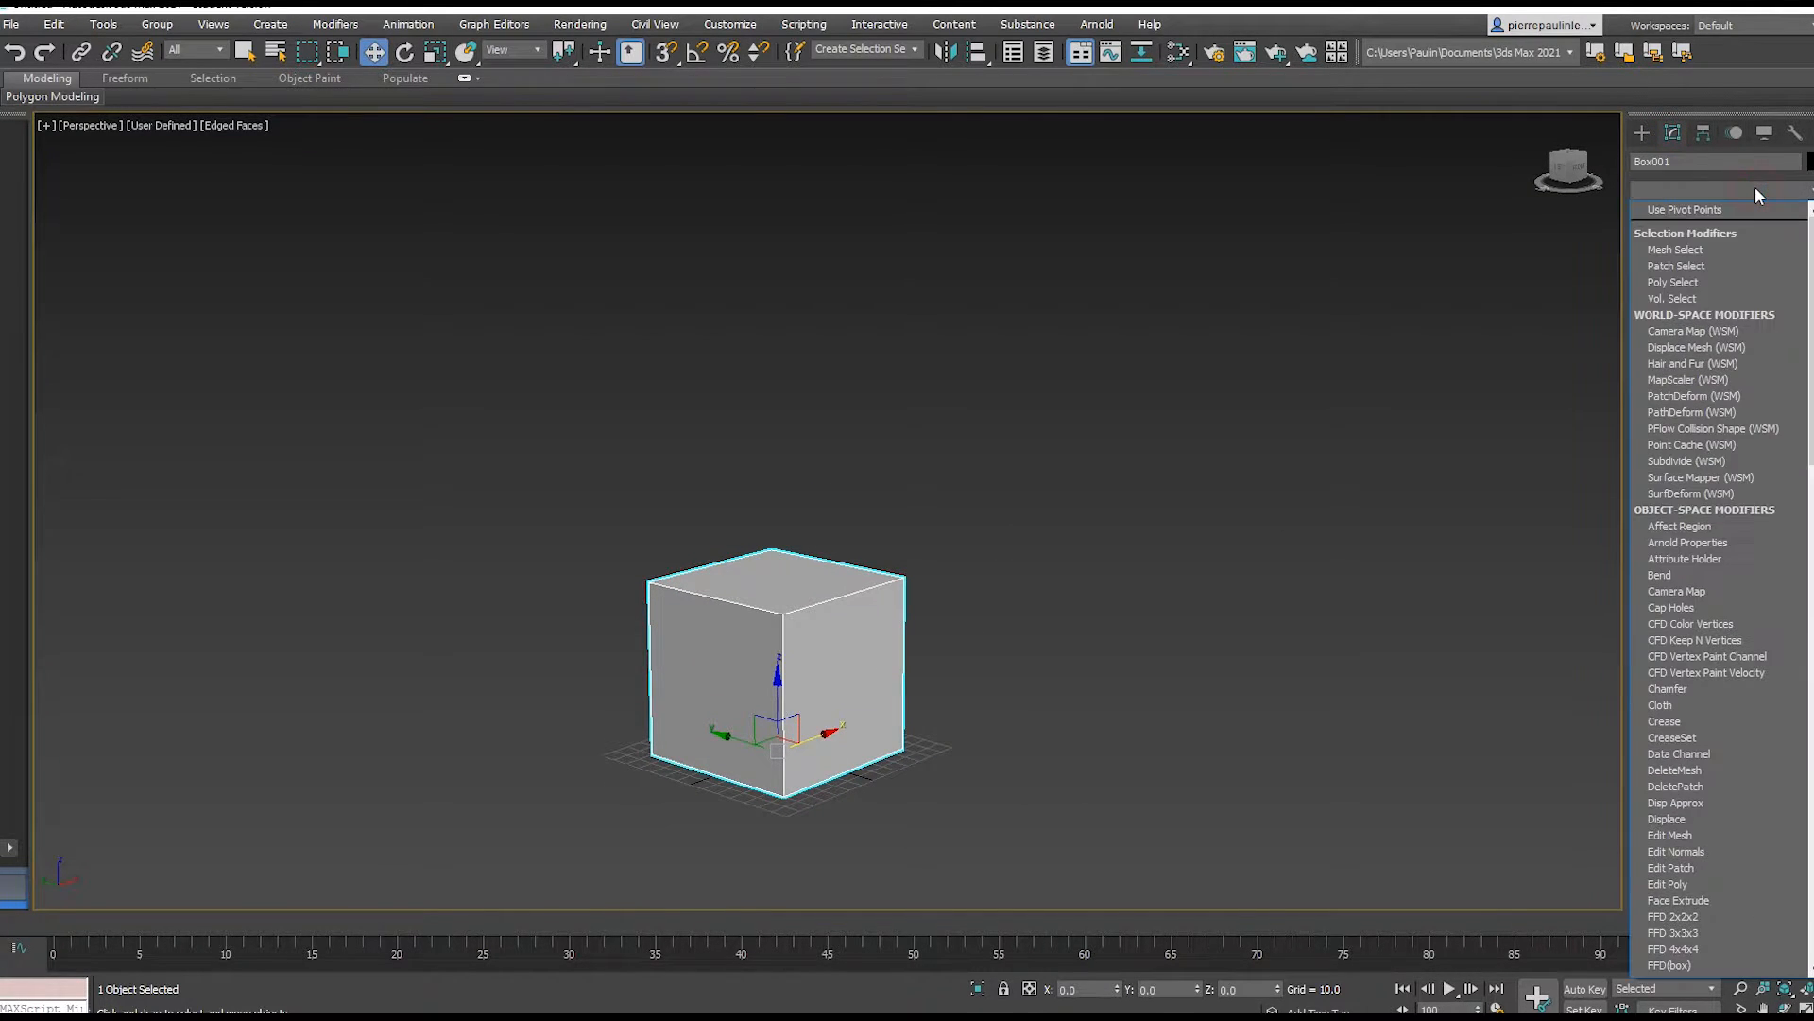
type("un")
key("Return")
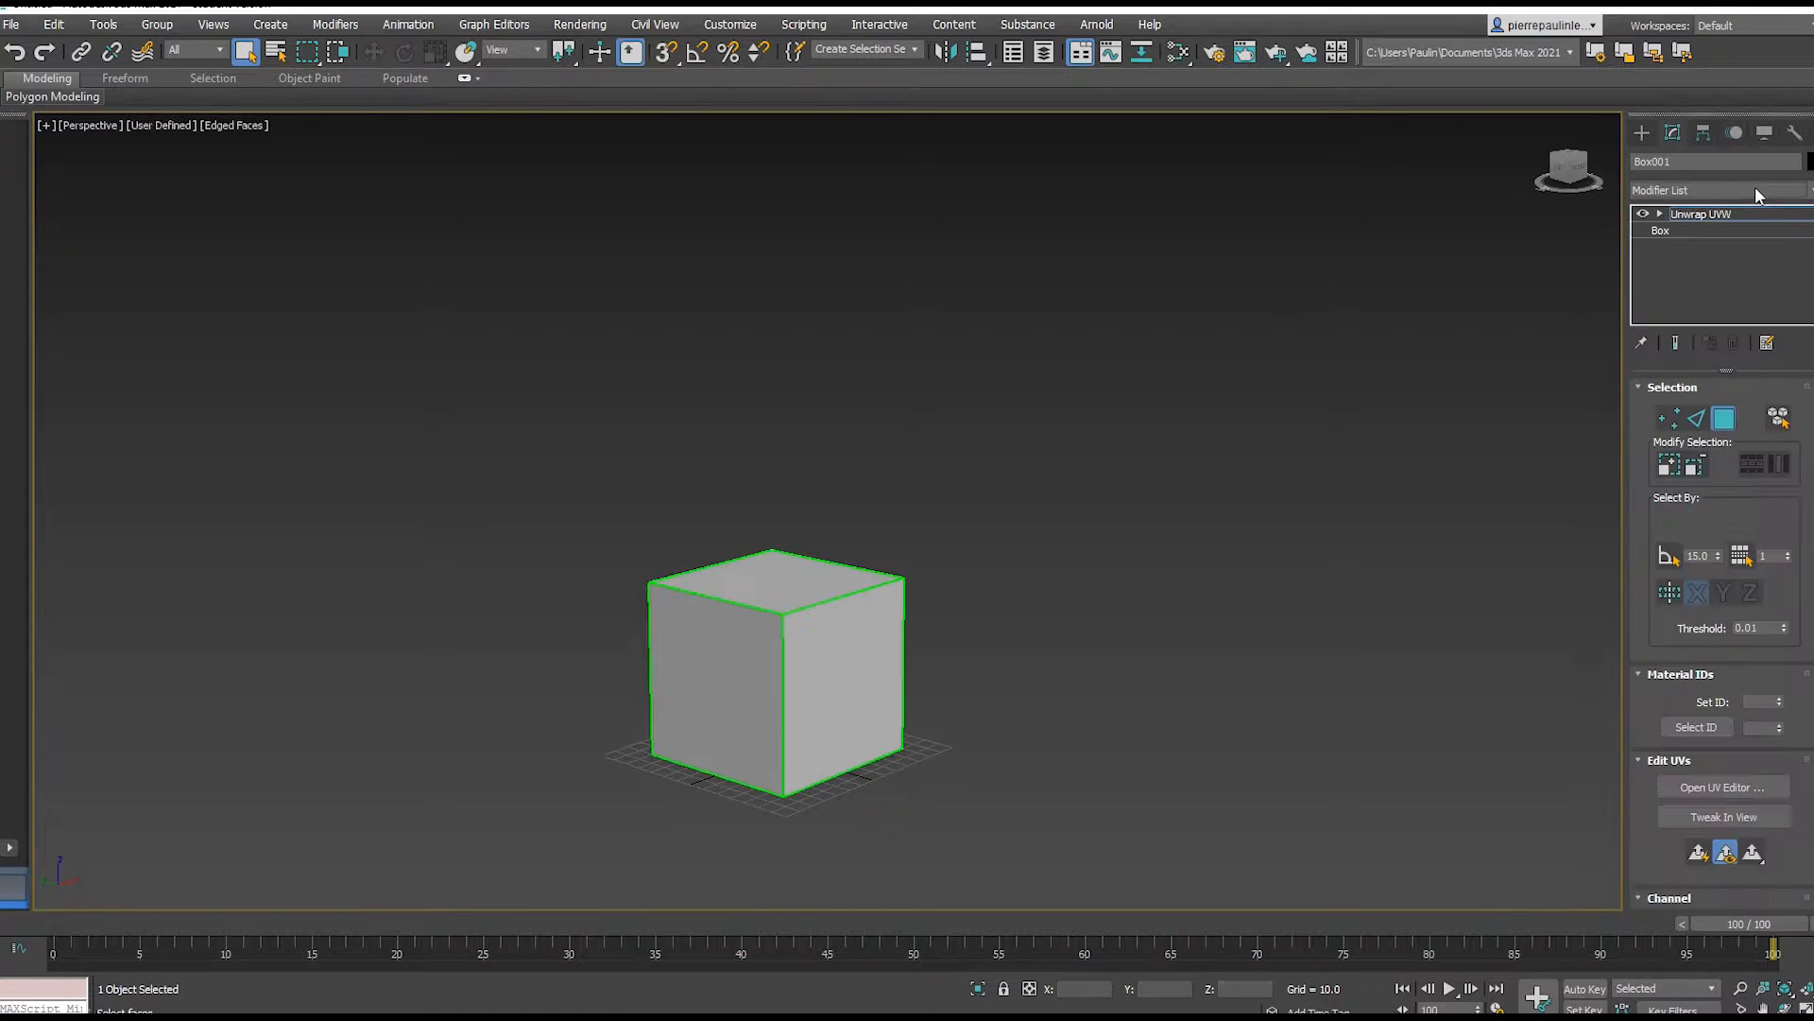
- Select all of the box's faces in the UV editor and lay them out with Flatten Mapping
left_click(1732, 786)
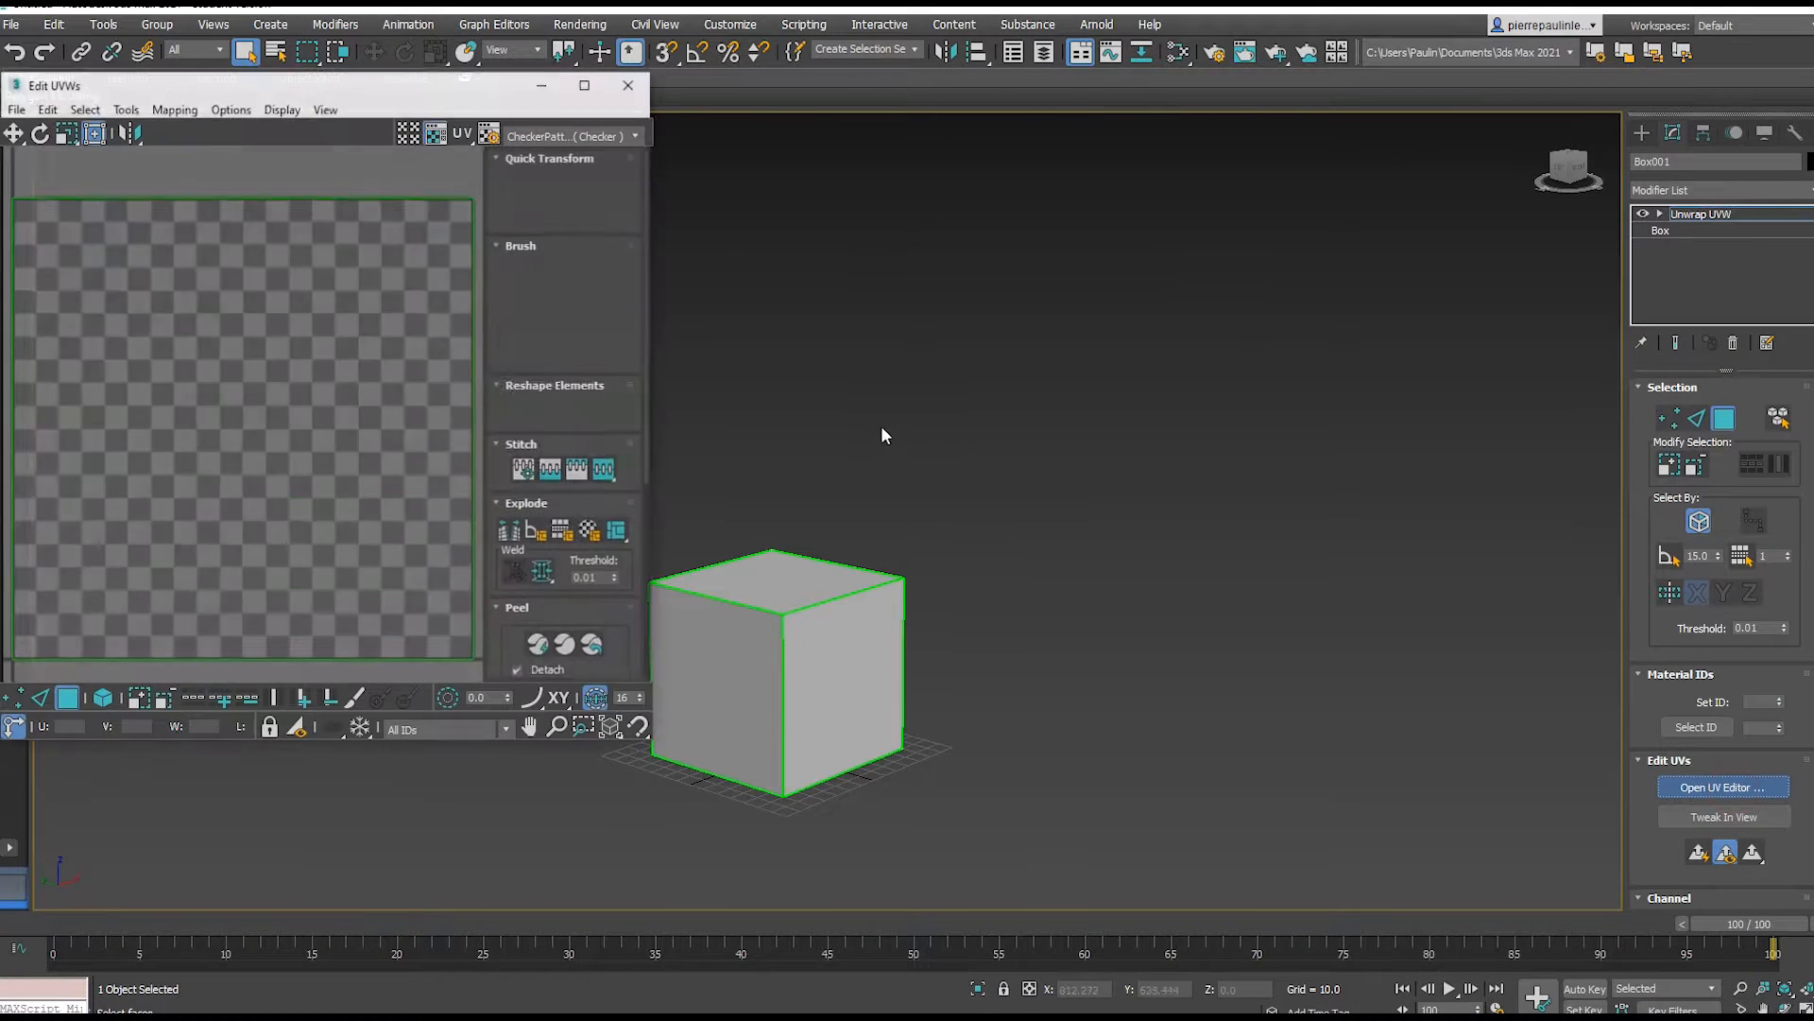
middle_click_drag(889, 424, 1013, 450)
middle_click_drag(224, 327, 261, 290)
scroll(261, 290, "down", 4)
left_click(103, 698)
left_click_drag(110, 526, 210, 369)
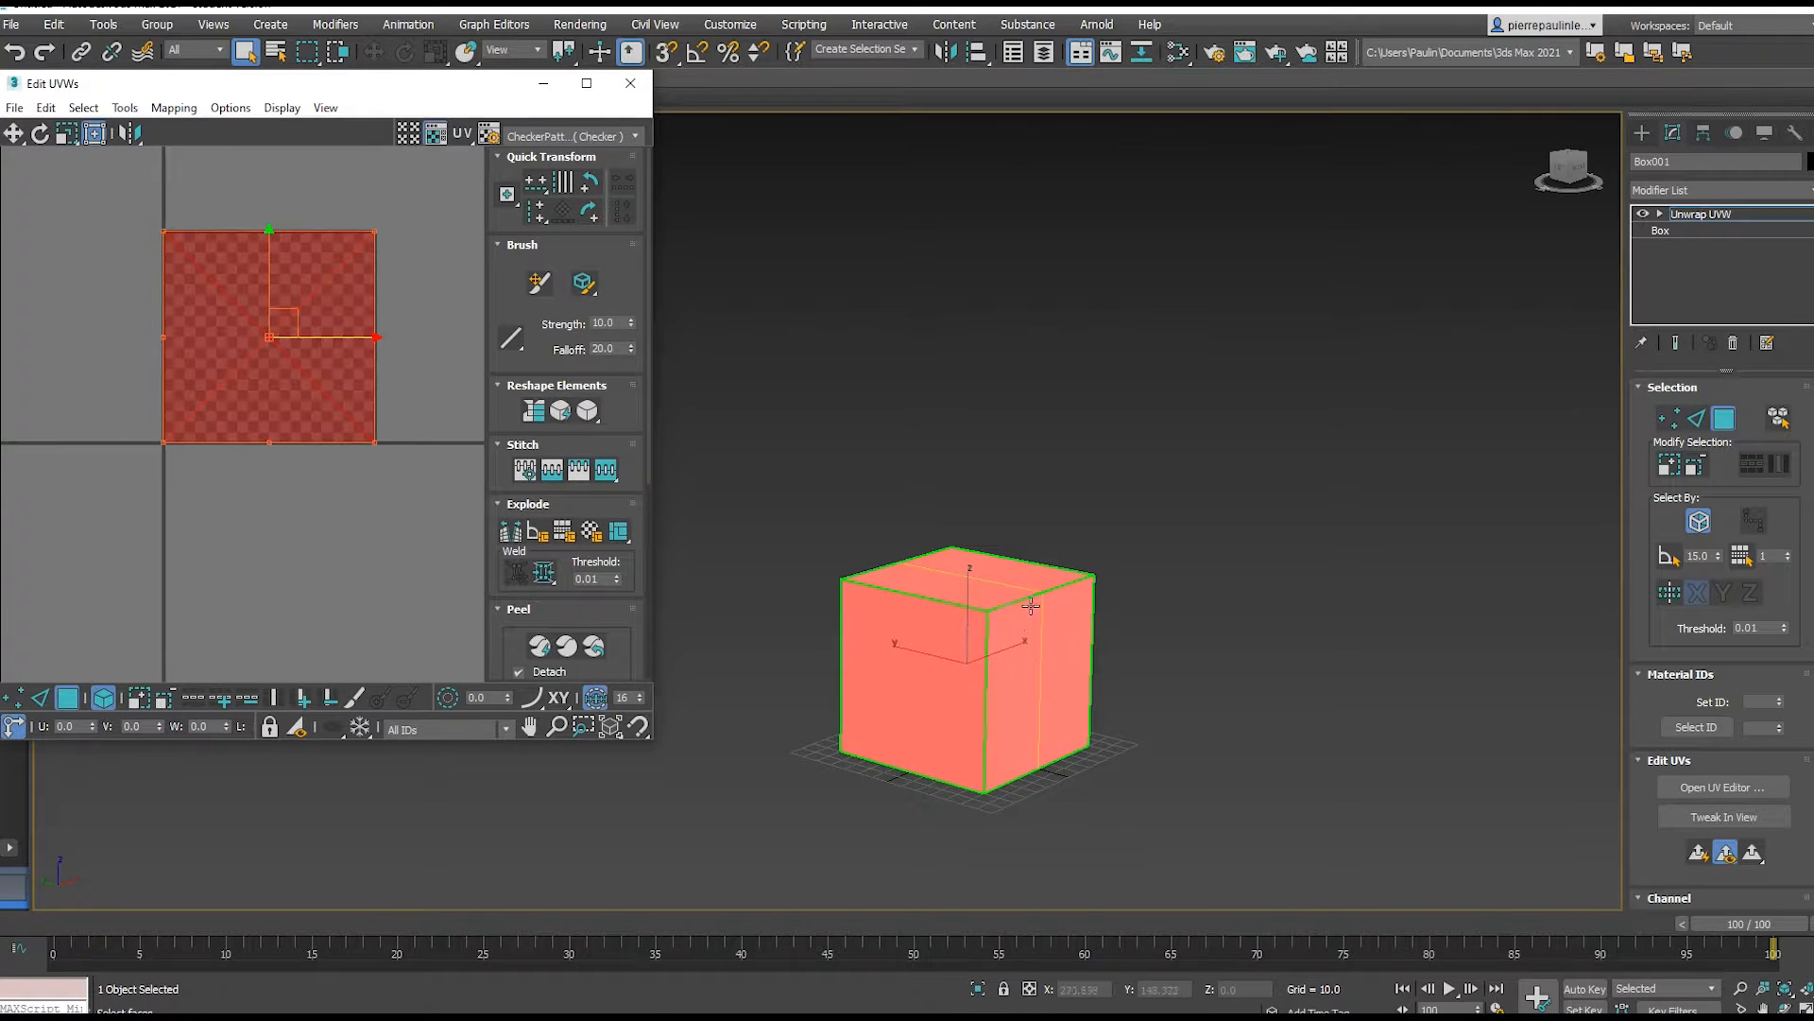
middle_click_drag(1030, 605, 1021, 628, "alt")
left_click(174, 108)
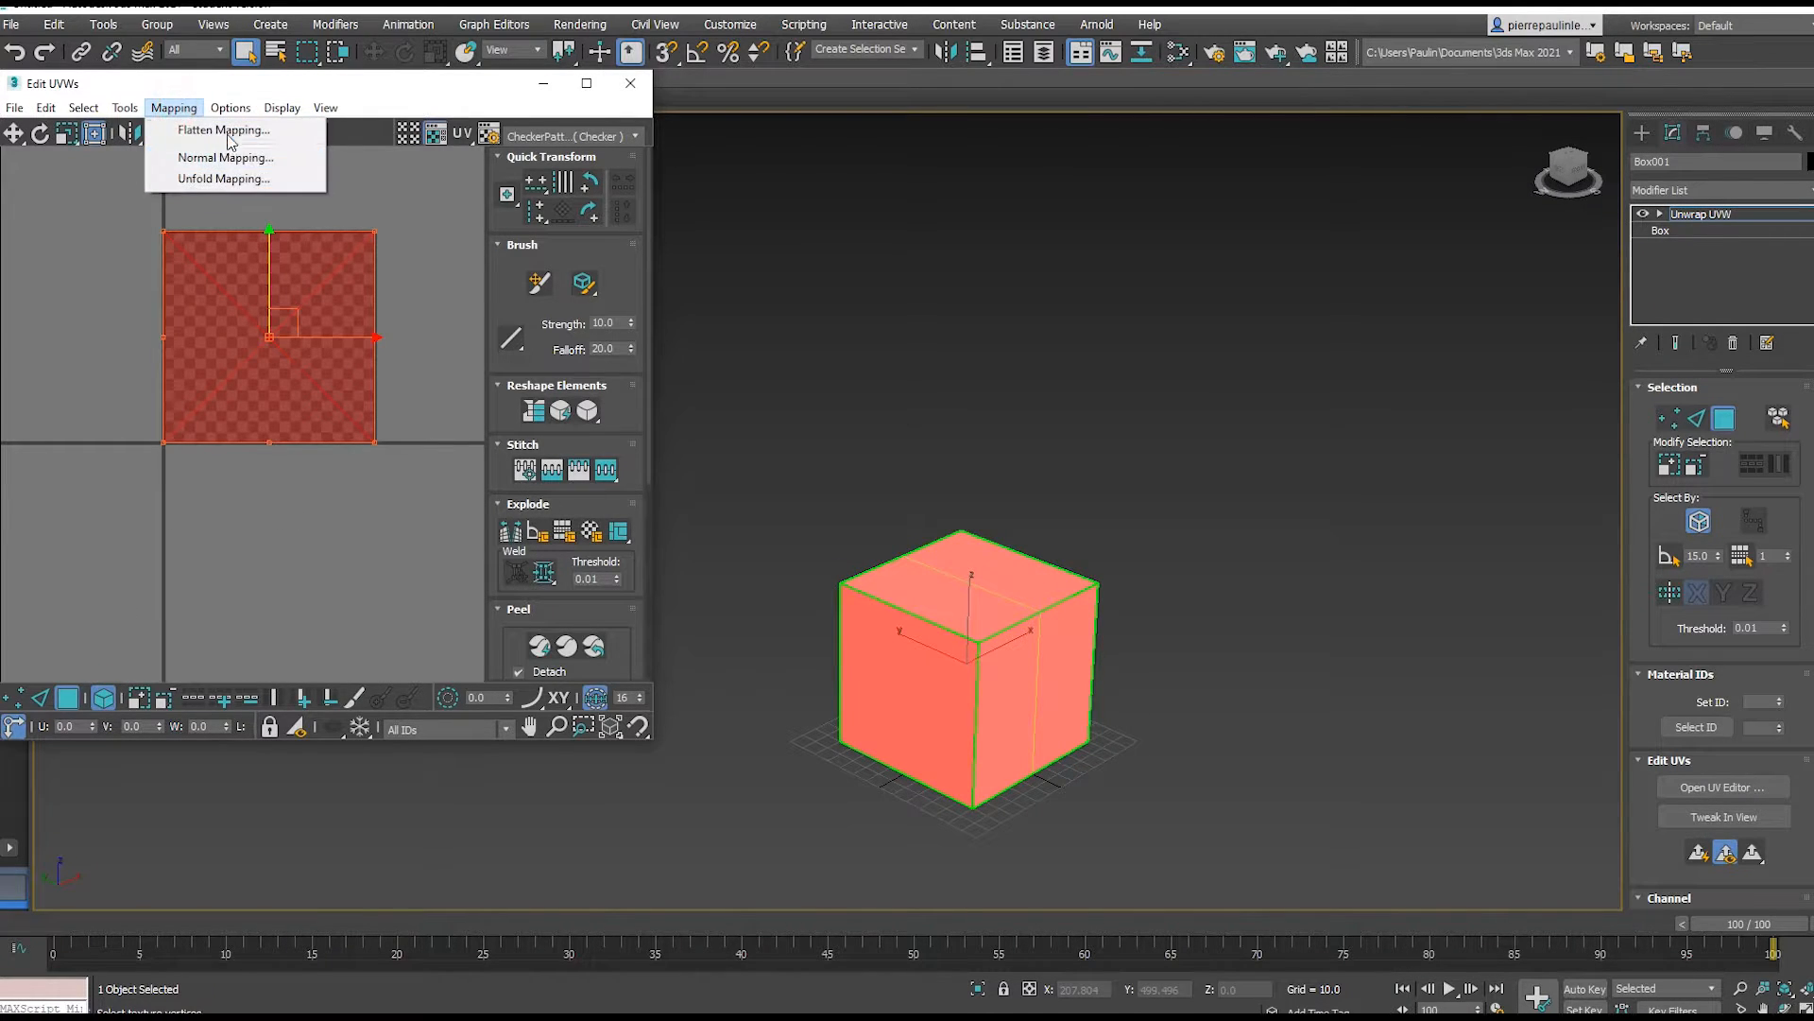
left_click(194, 127)
left_click(267, 155)
middle_click_drag(231, 353, 245, 392)
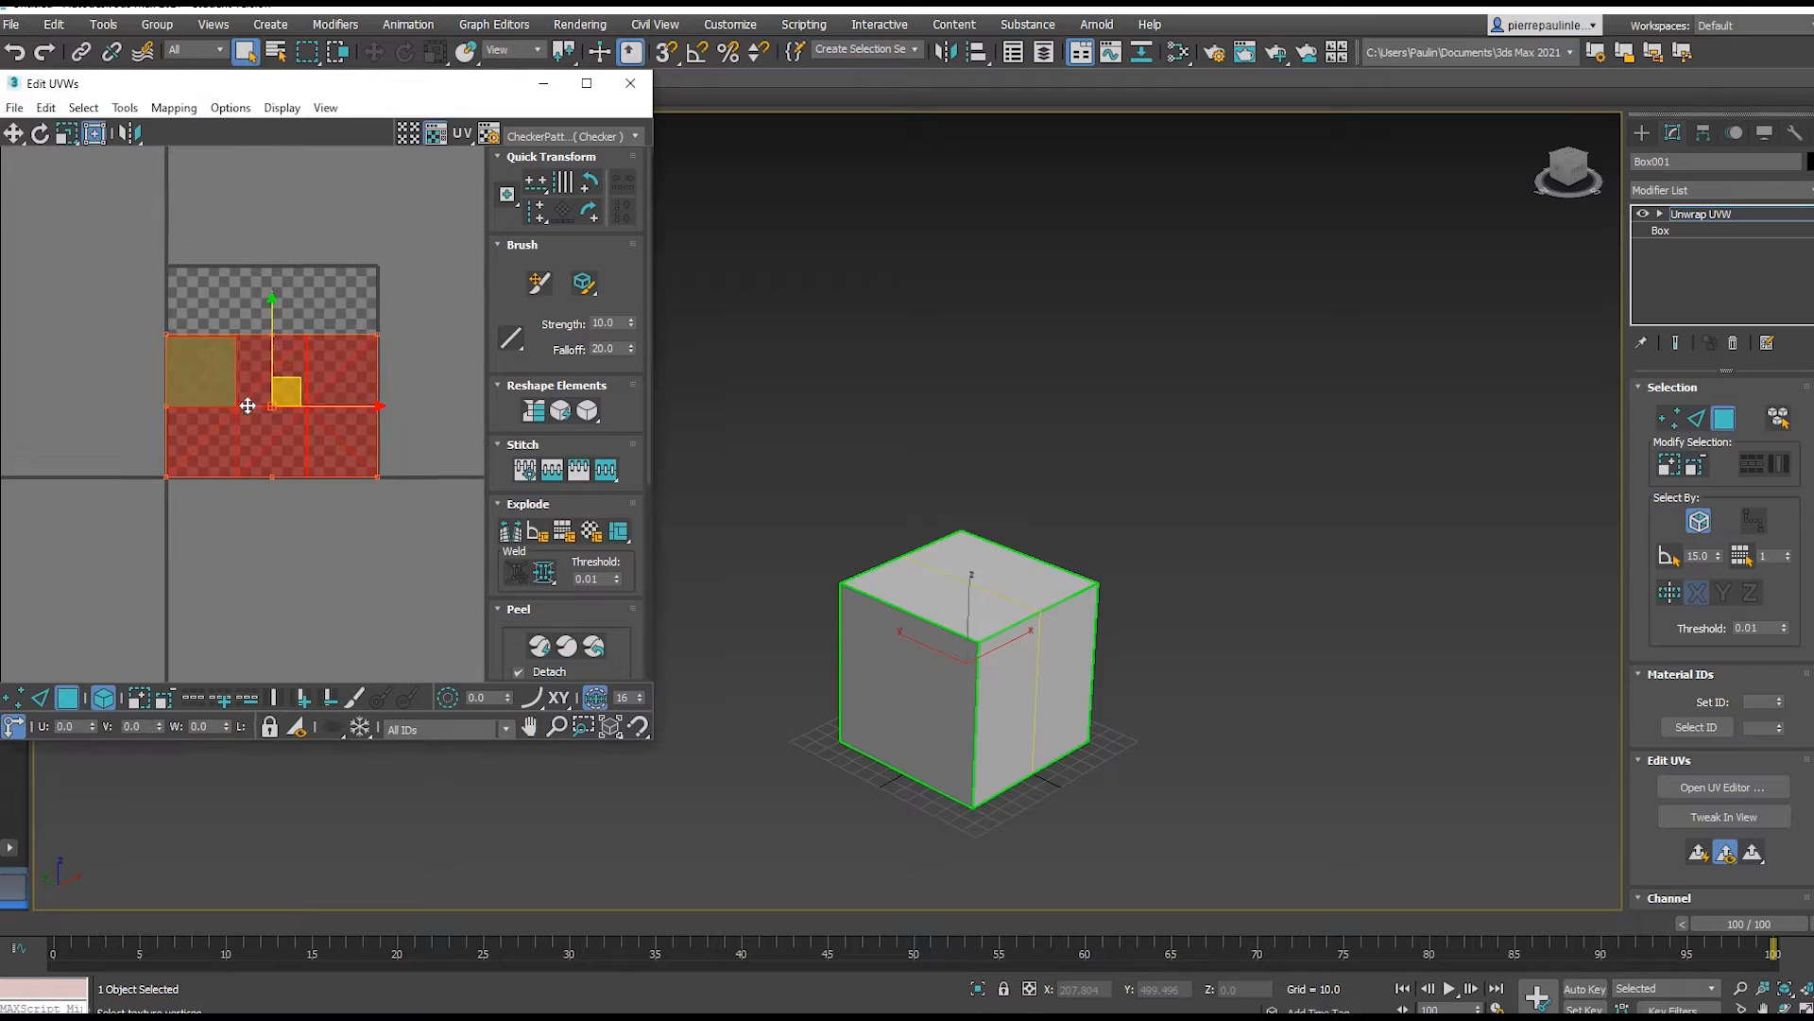
scroll(249, 406, "up", 3)
left_click(183, 440)
- Close the UV editor and convert the unwrapped box to an Editable Poly
left_click(631, 84)
right_click(1010, 648)
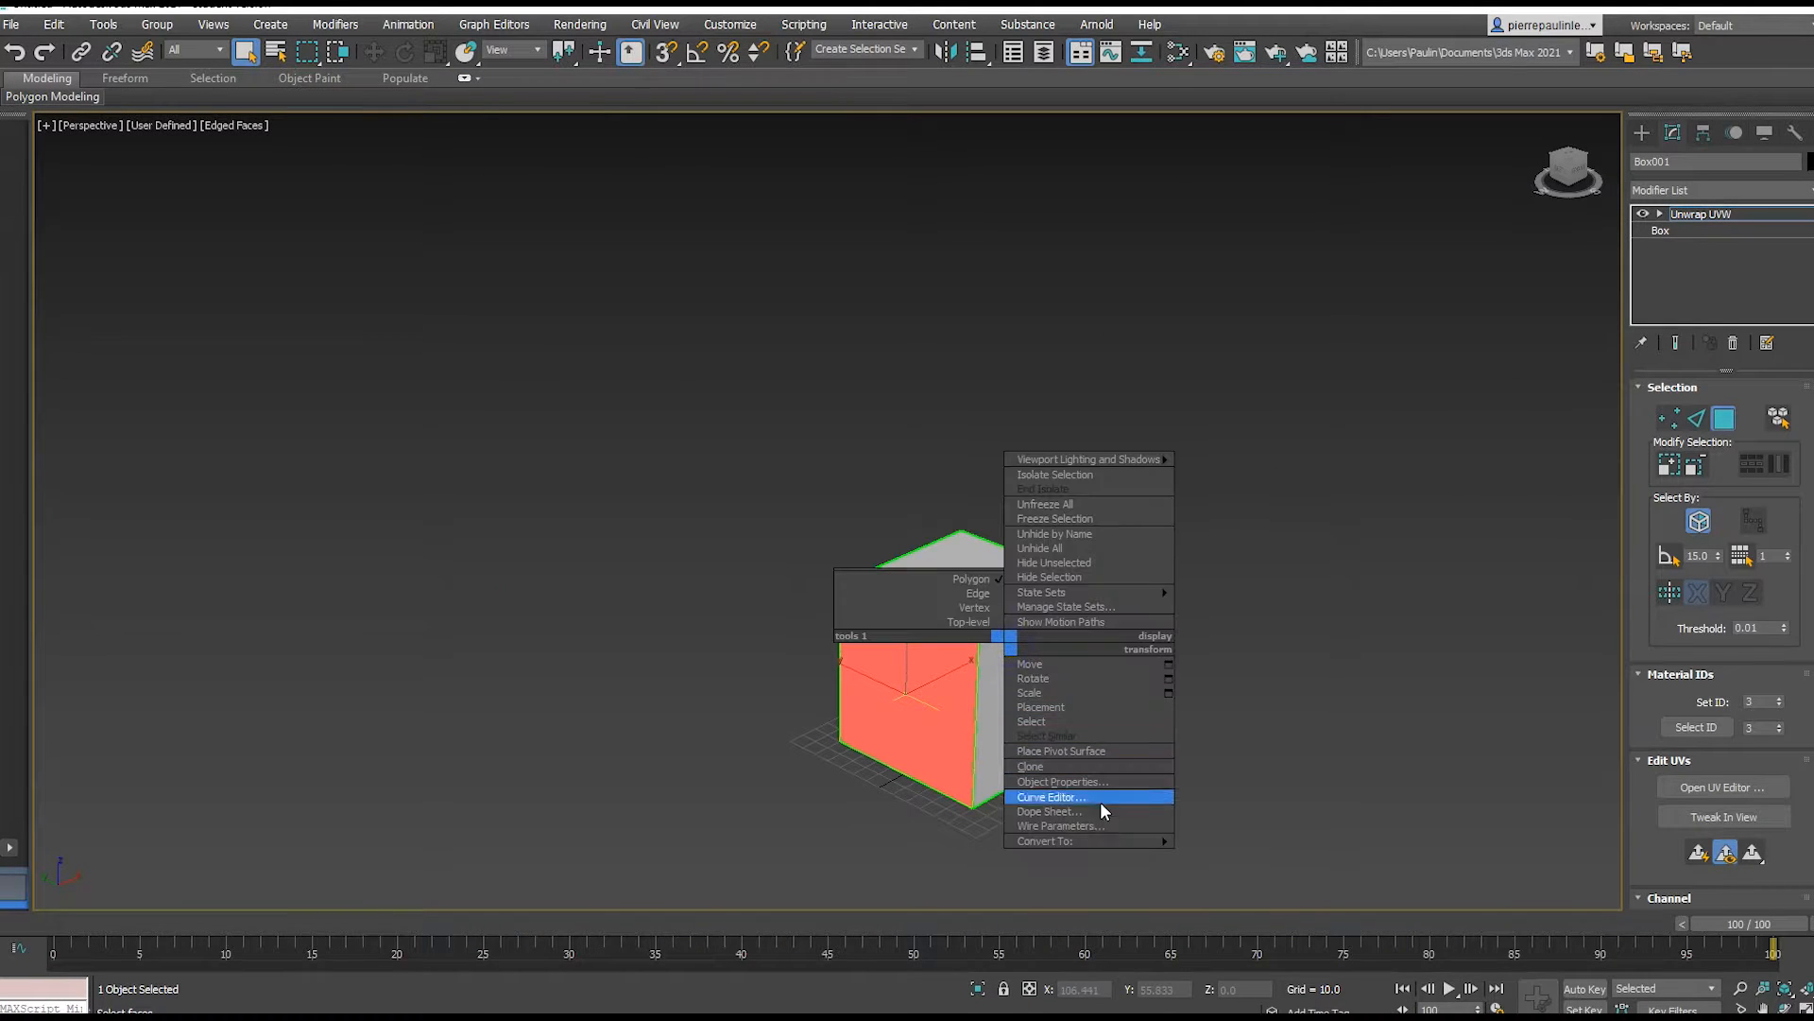
mouse_move(1143, 842)
left_click(1232, 854)
middle_click_drag(1158, 699, 1319, 658)
key("w")
middle_click_drag(1220, 684, 1301, 687)
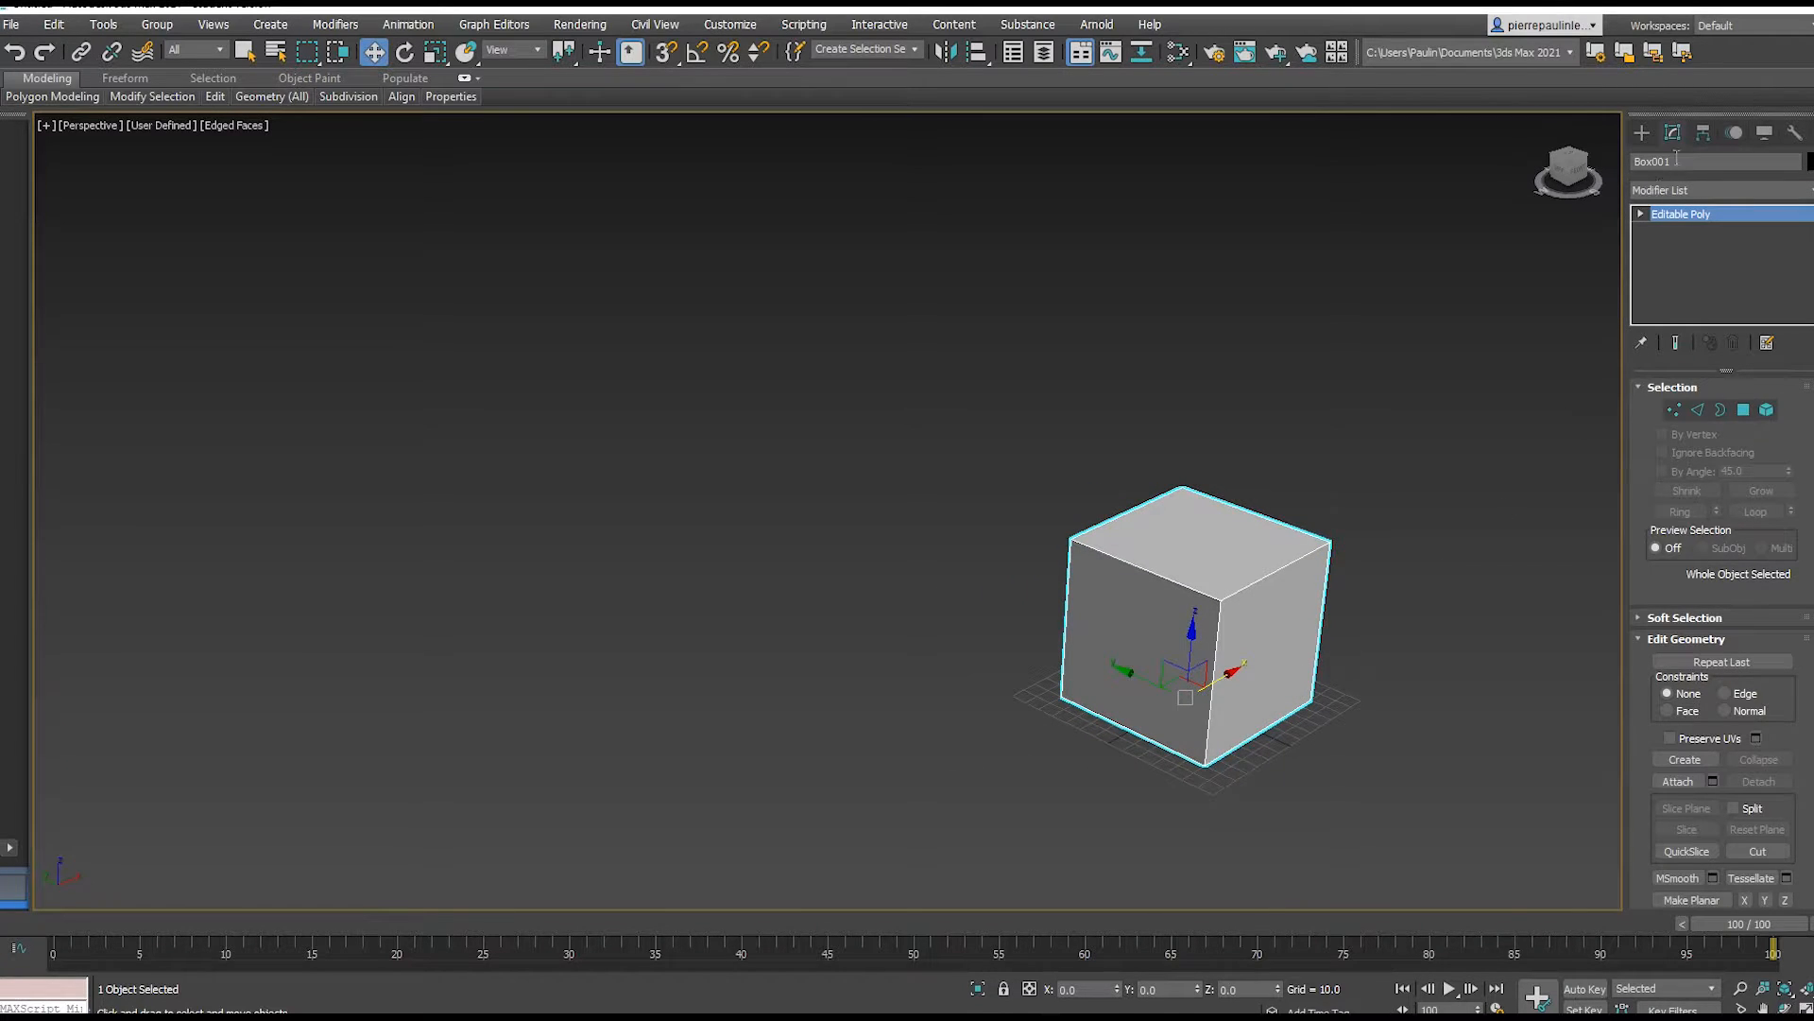
- Add a VertexPaint modifier to the box and switch its display to shaded vertex colors
left_click(1709, 189)
scroll(1694, 813, "down", 10)
left_click_drag(1811, 591, 1801, 921)
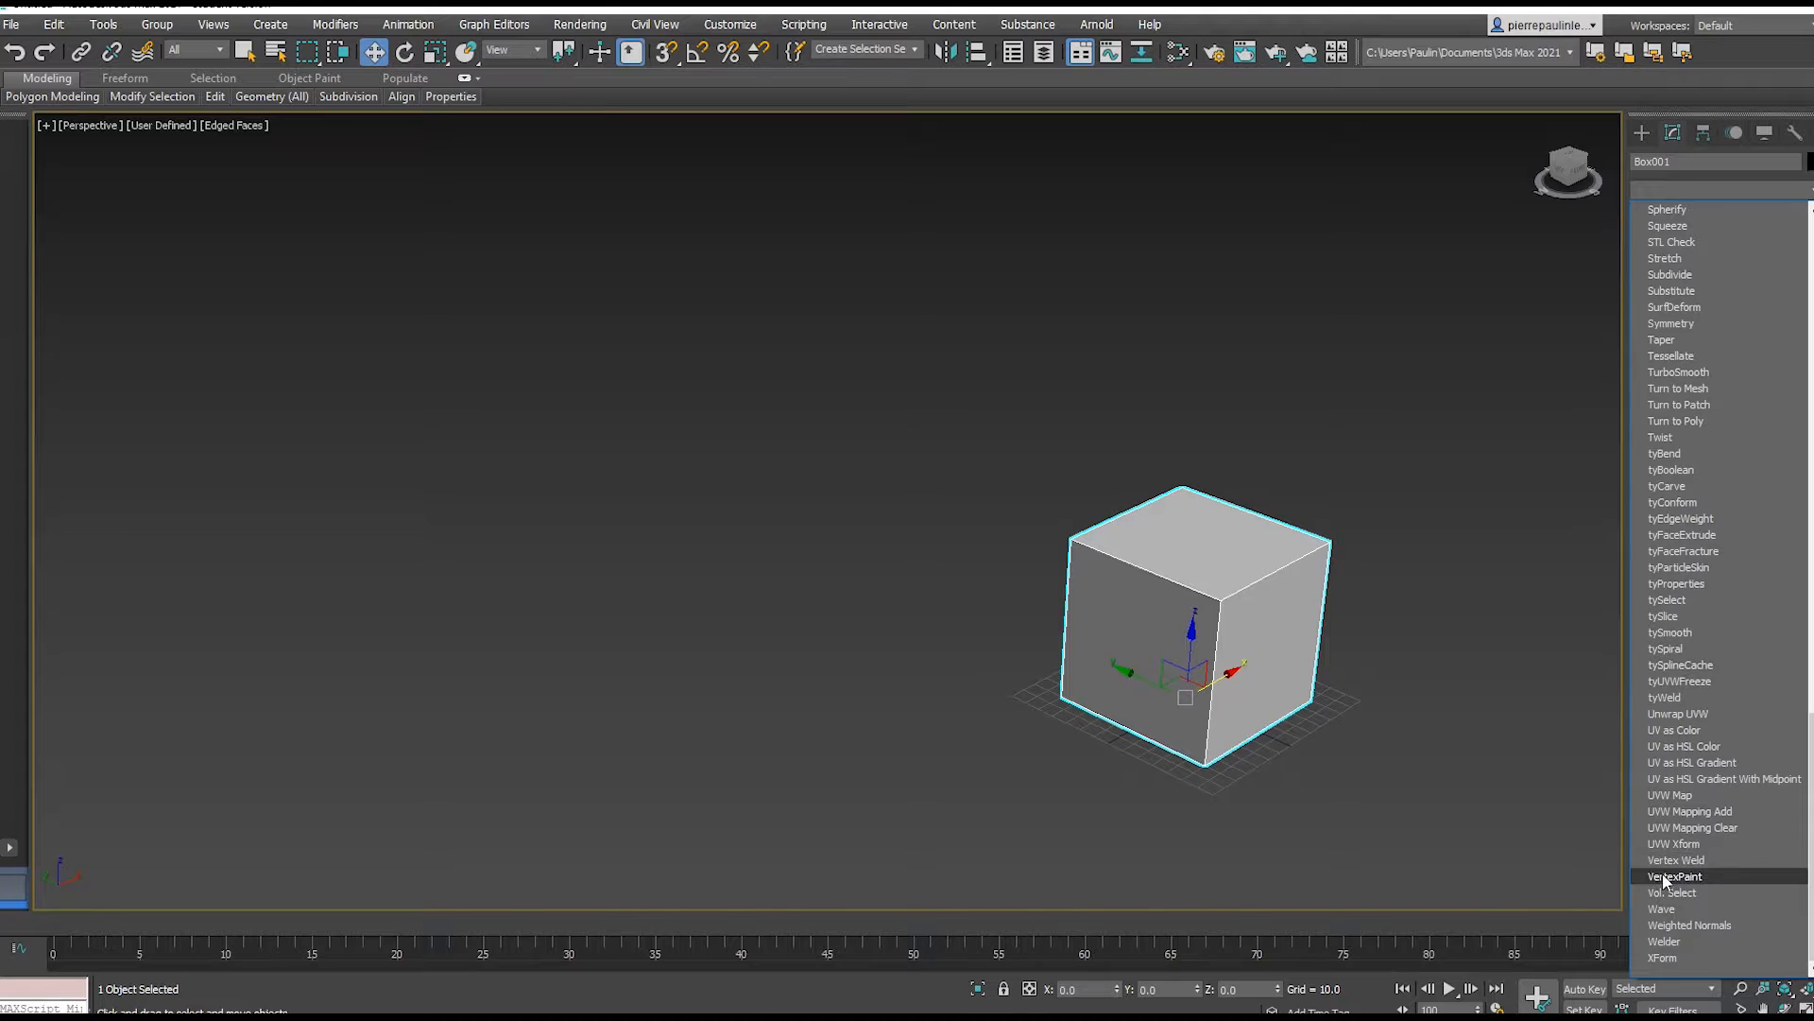
left_click(1674, 876)
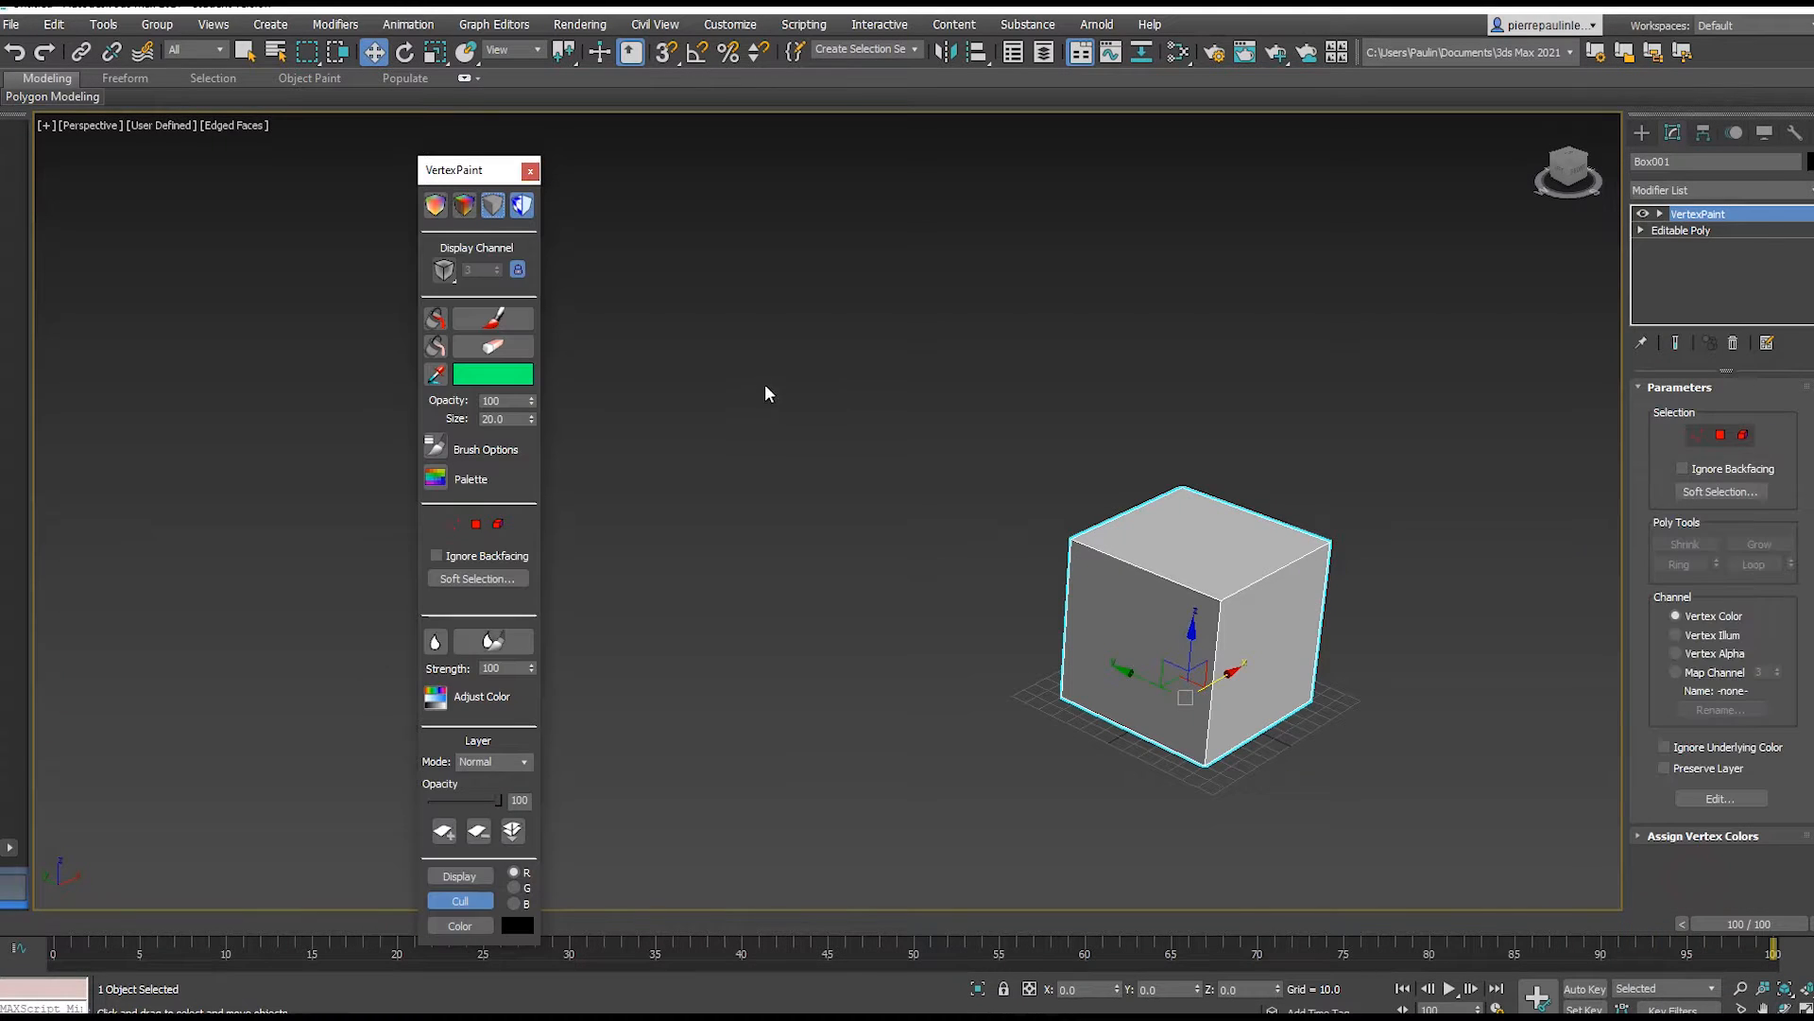
left_click_drag(484, 173, 447, 132)
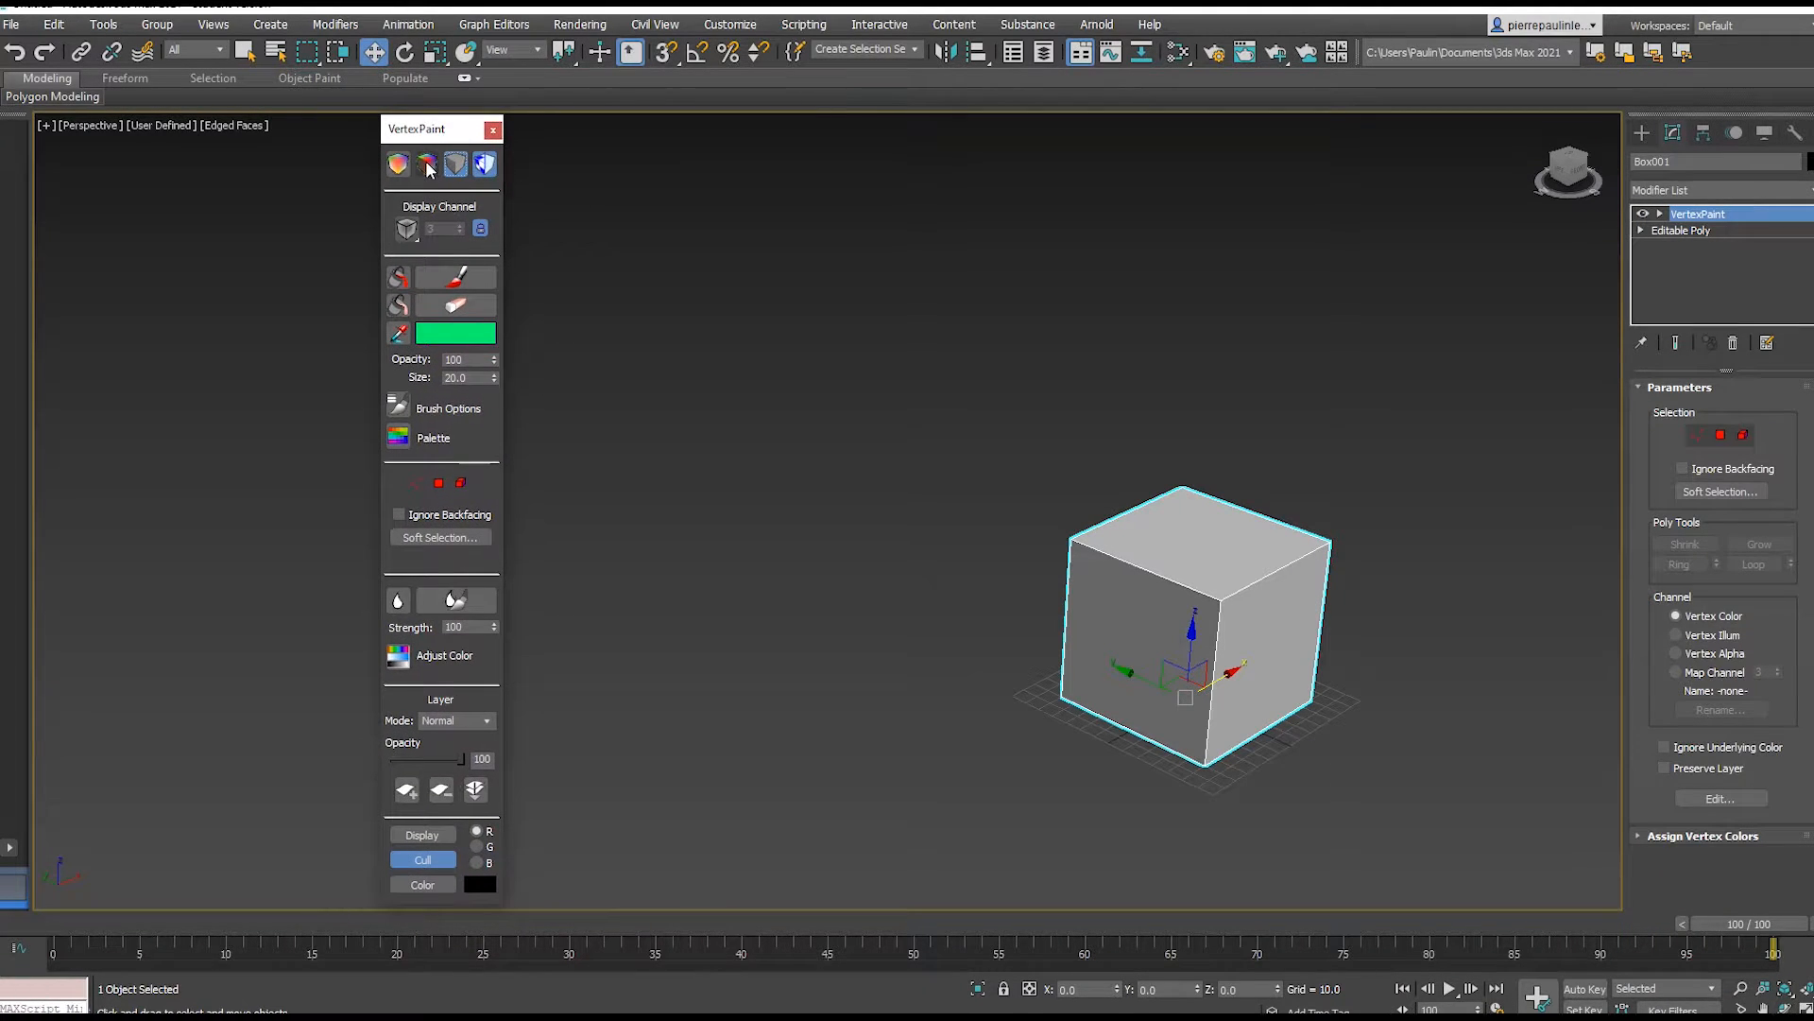
left_click(427, 166)
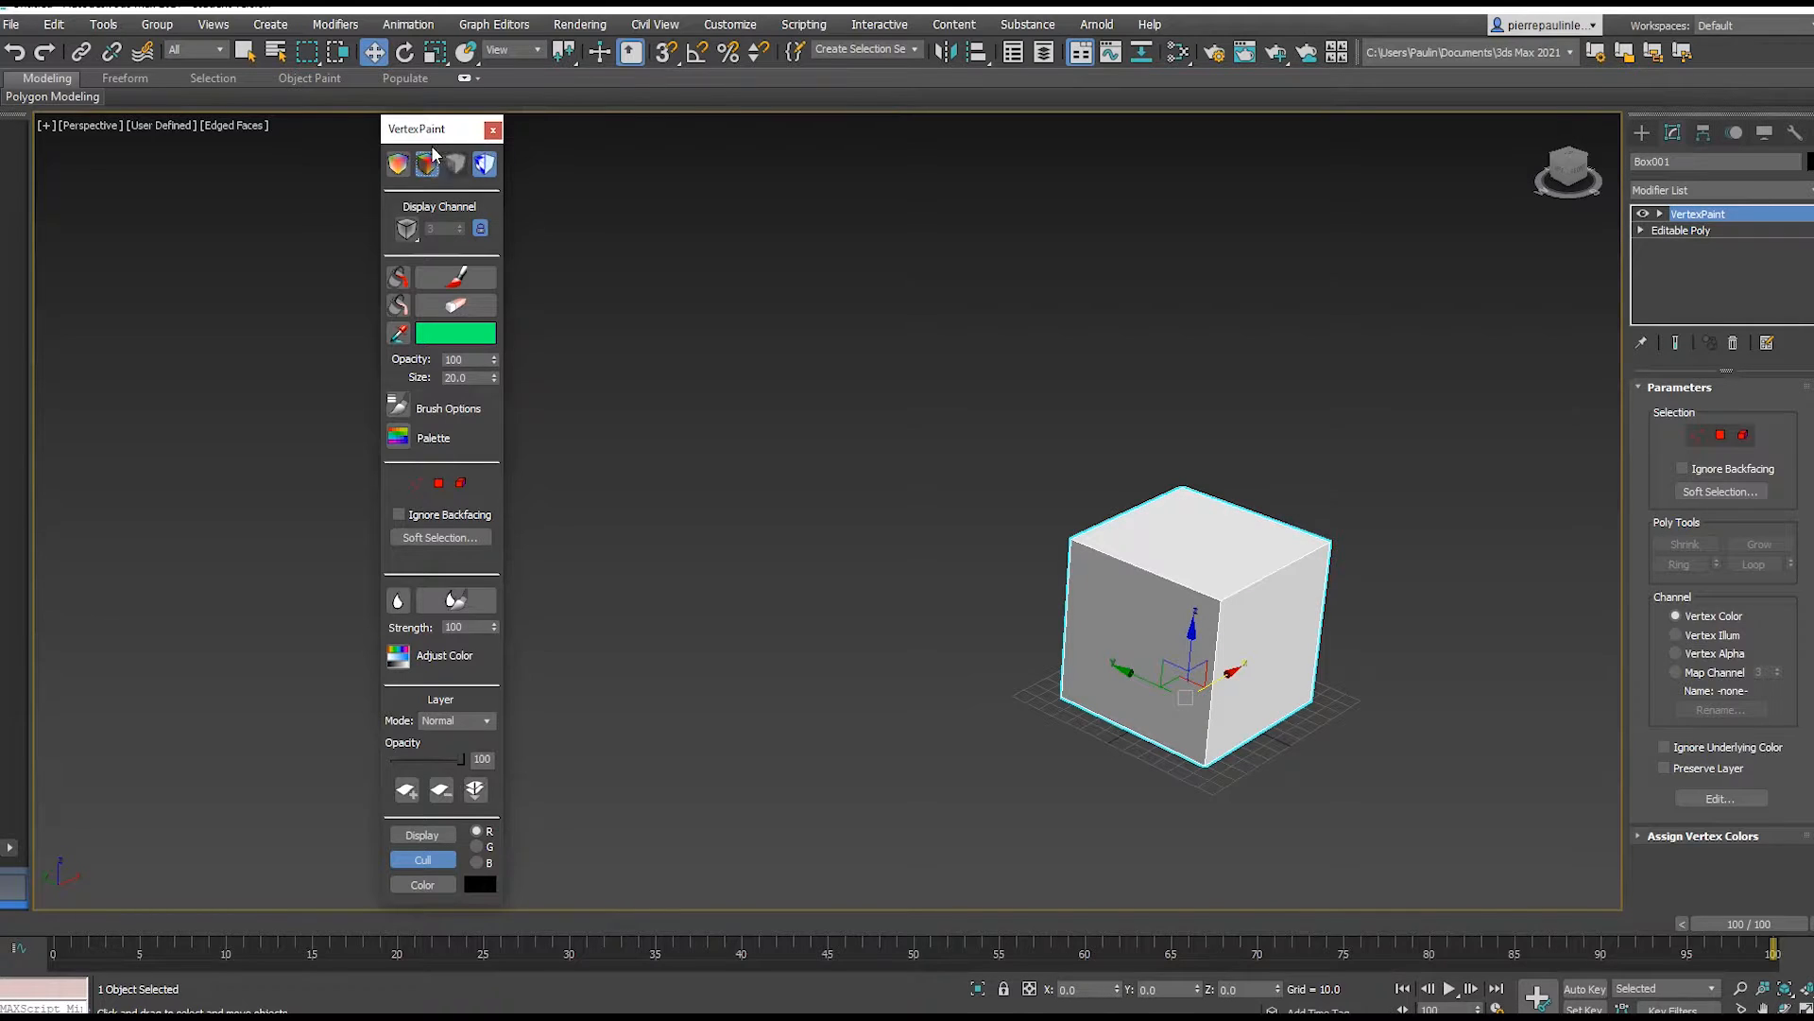
mouse_move(1235, 496)
middle_mouse_down()
mouse_move(1057, 501)
mouse_move(1076, 511)
middle_mouse_up()
middle_click_drag(1105, 597, 1026, 560)
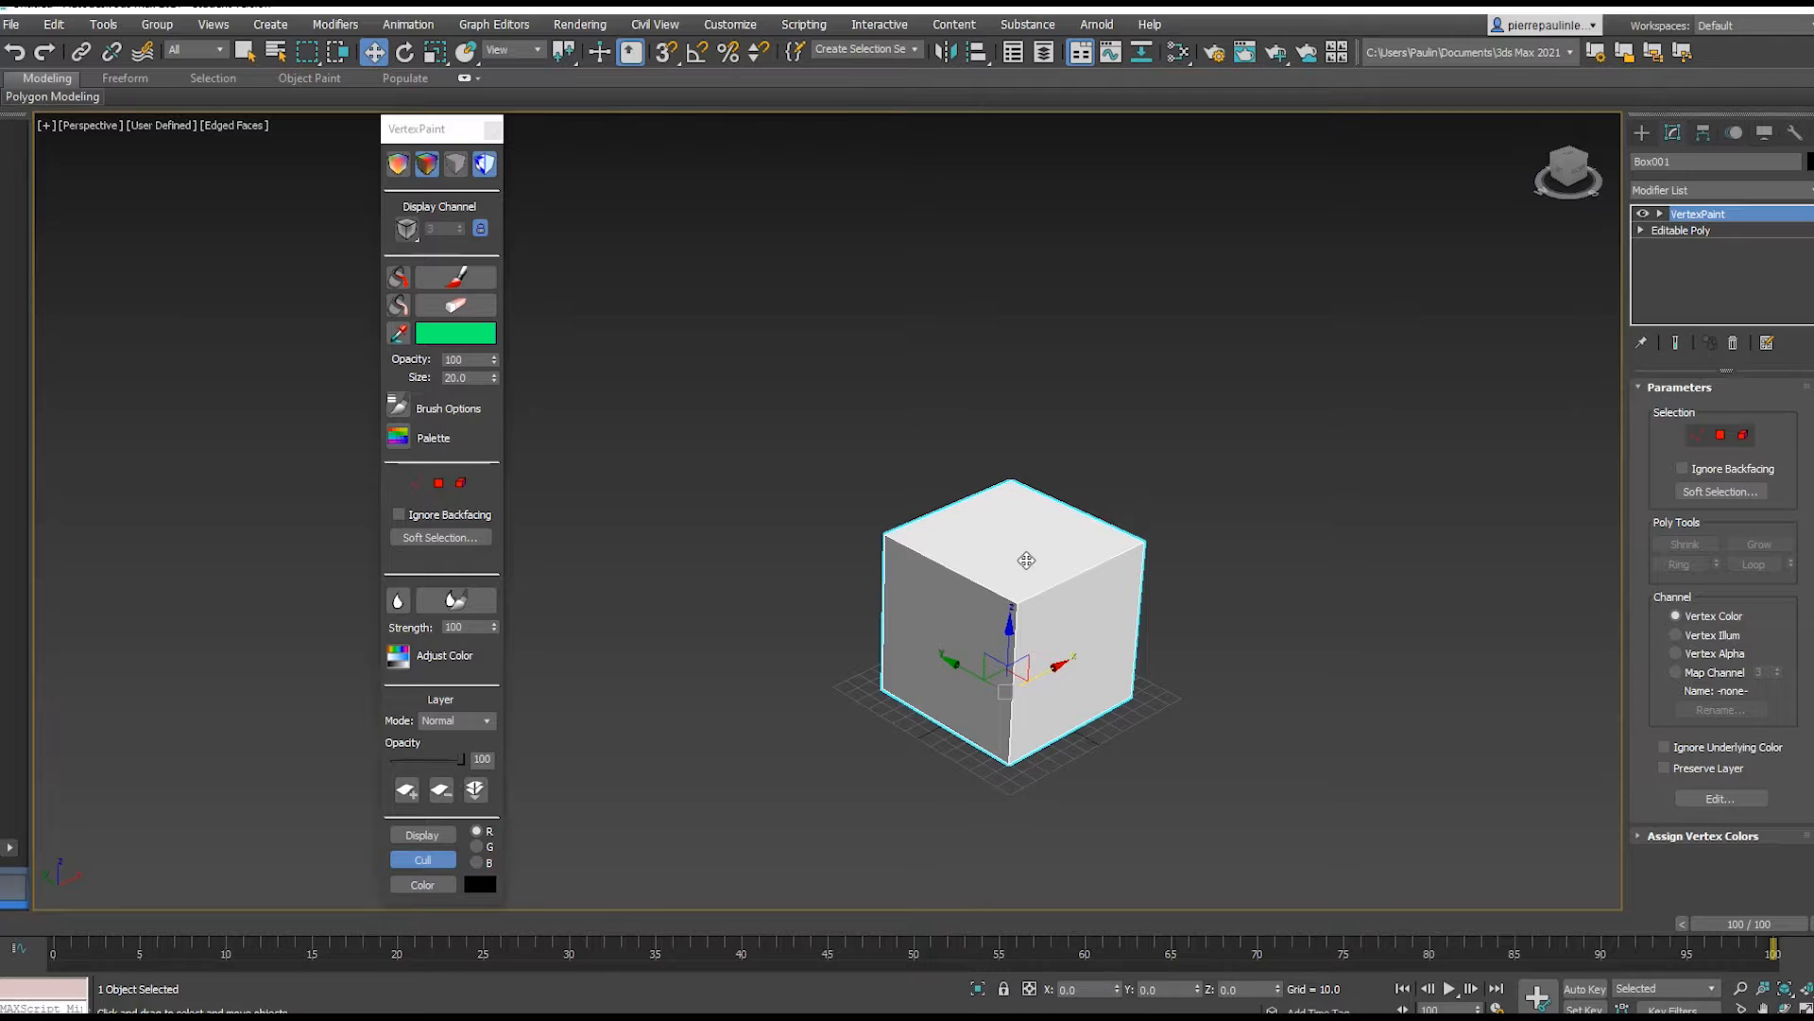
- Select the box's upper and lower faces for vertex painting using face selection
left_click(440, 485)
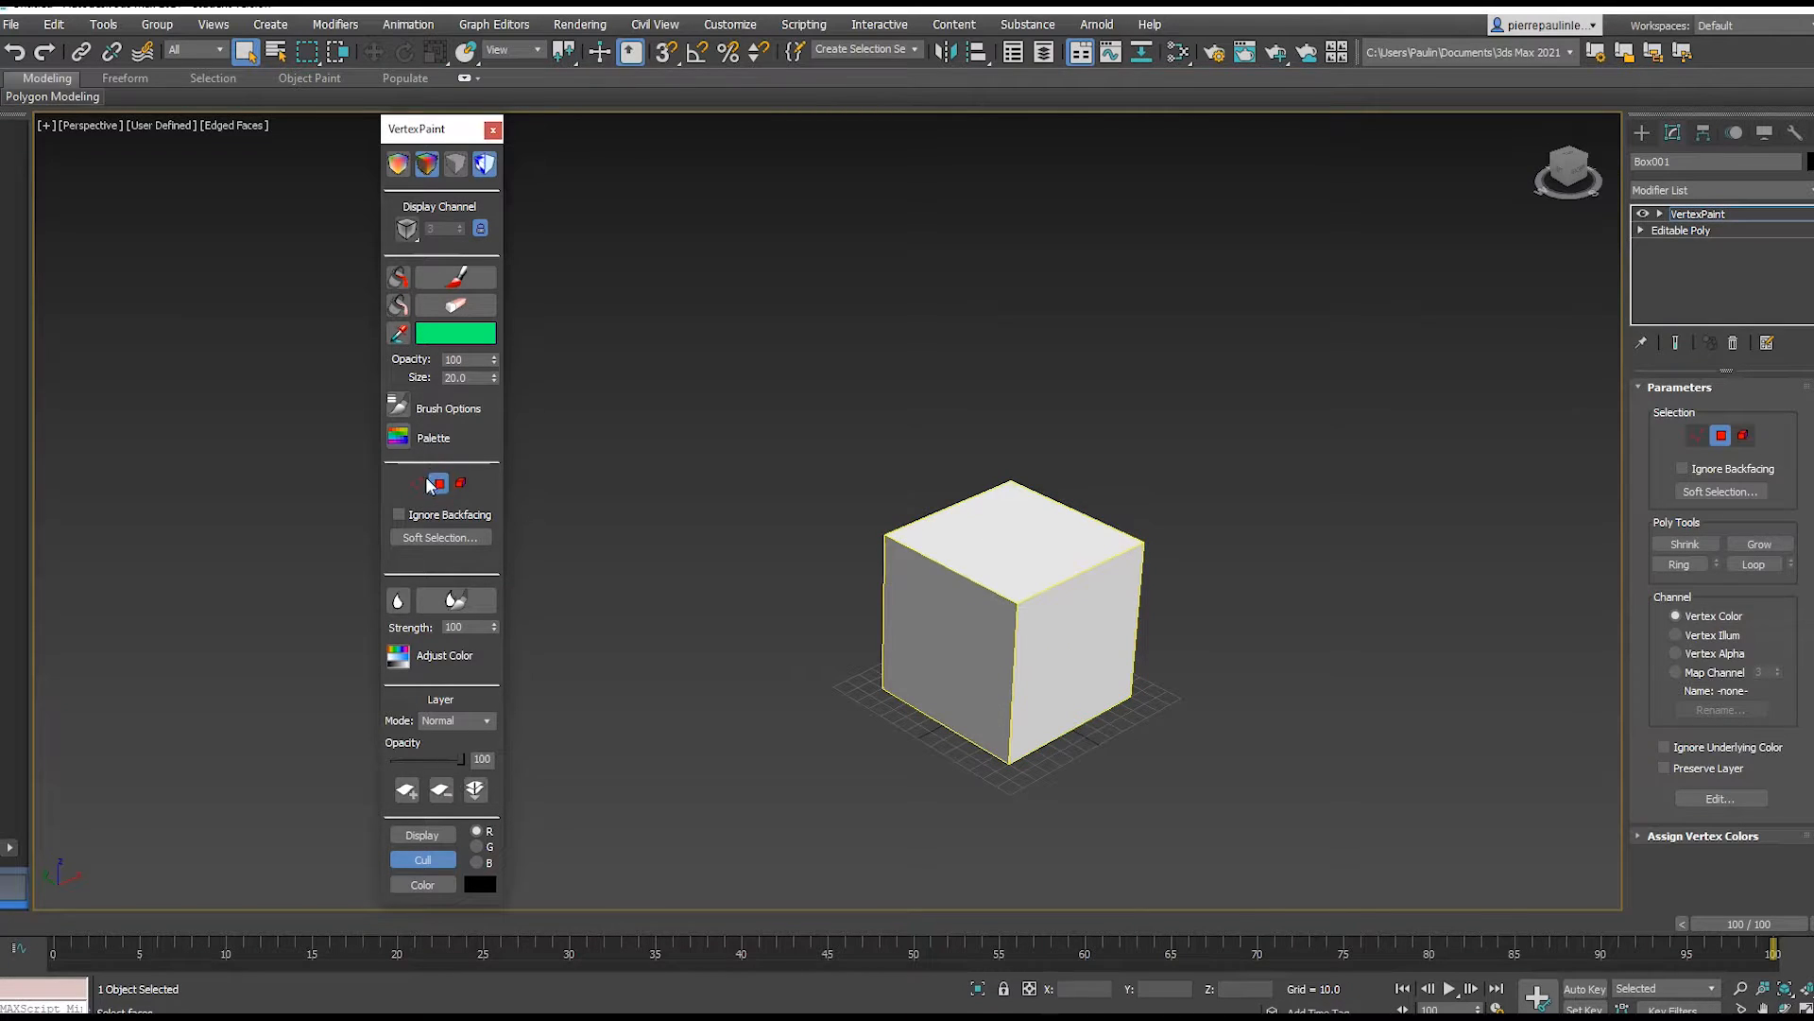
left_click(1023, 552)
middle_click_drag(1093, 596, 1107, 454, "alt")
left_click(1040, 657, "ctrl")
middle_click_drag(1040, 657, 1051, 558, "alt")
mouse_move(1048, 683)
middle_mouse_down("alt")
mouse_move(1044, 604)
mouse_move(1041, 681)
middle_mouse_up("alt")
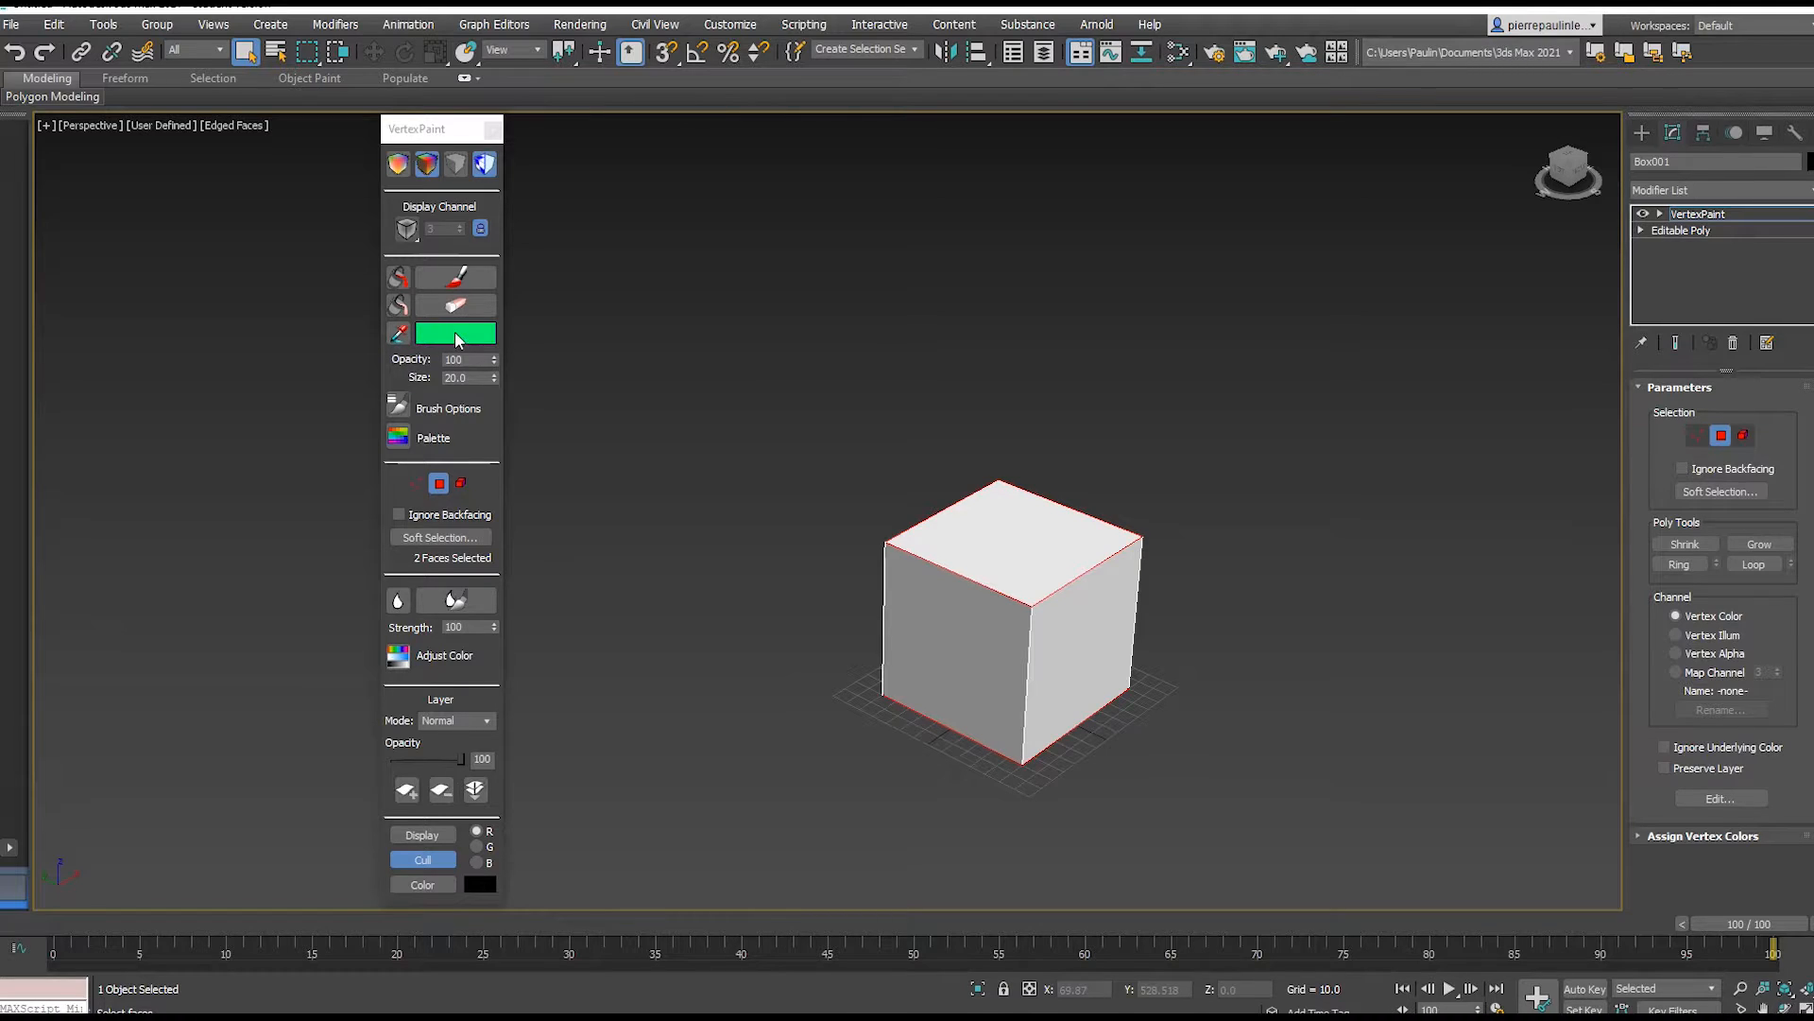
- Set the paint color to green (0, 255, 18) and fill the selected faces with Paint All
left_click(463, 337)
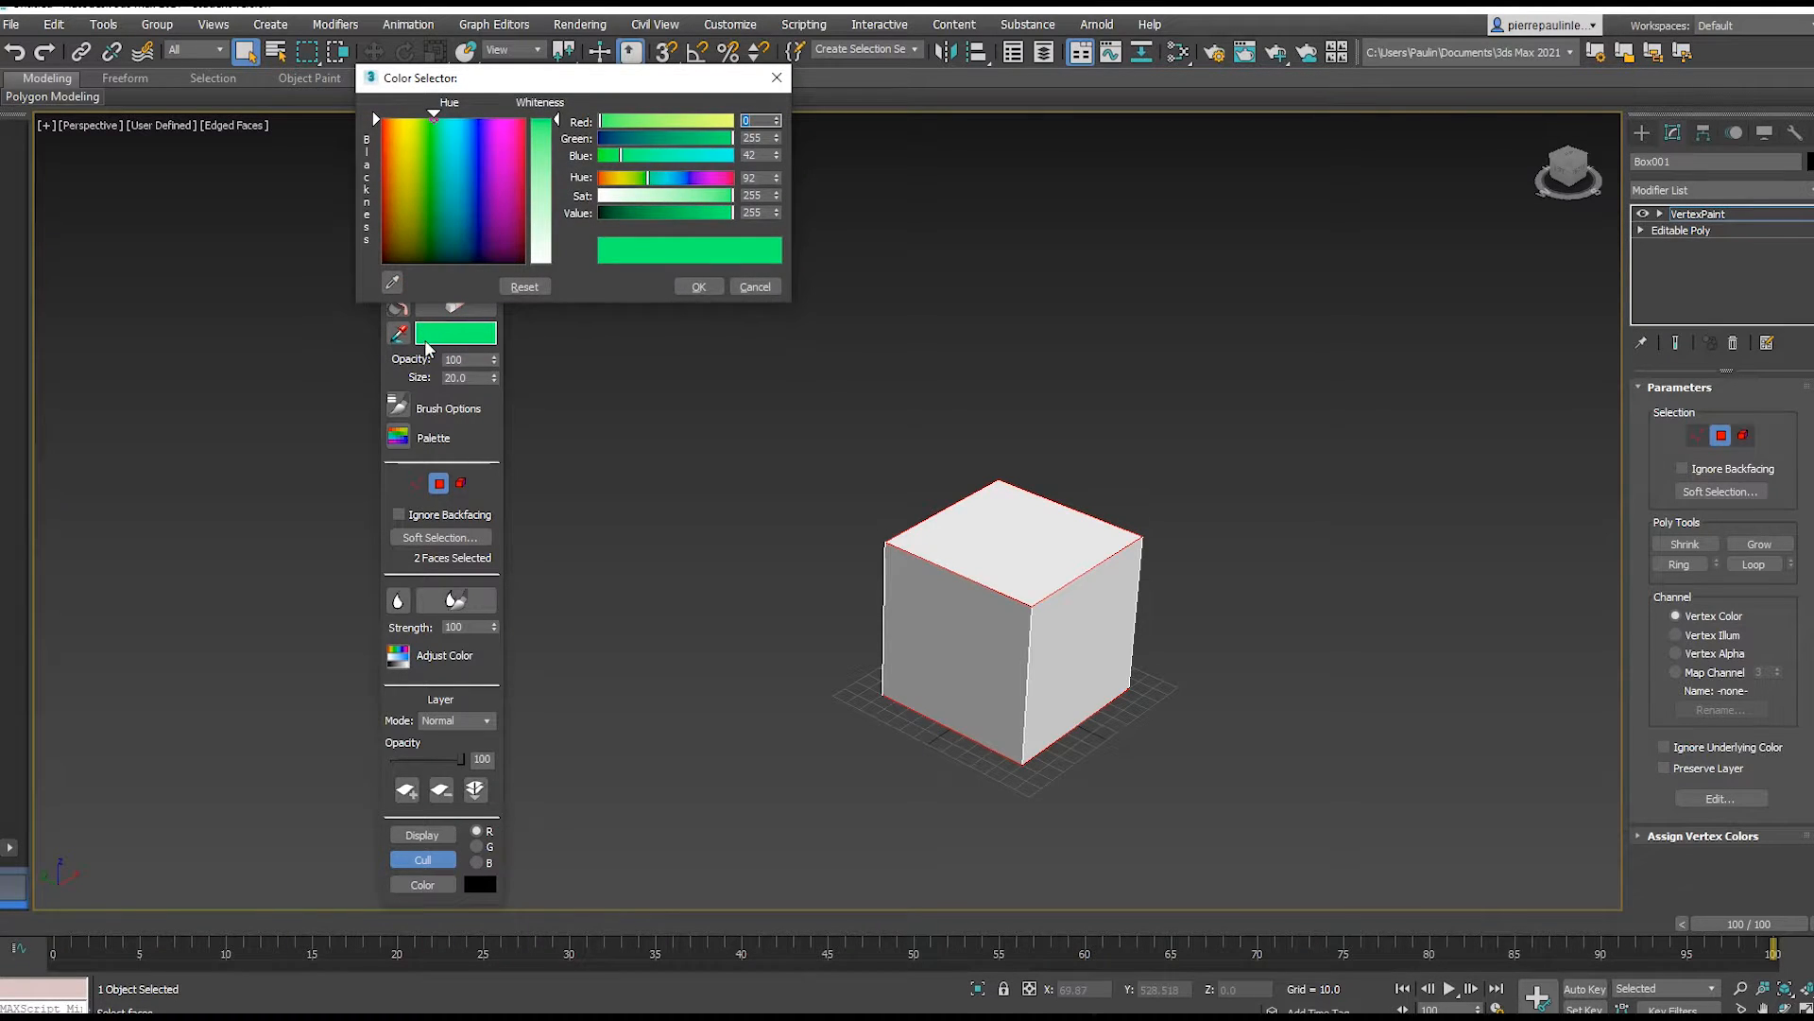
left_click_drag(534, 80, 798, 192)
left_click(697, 239)
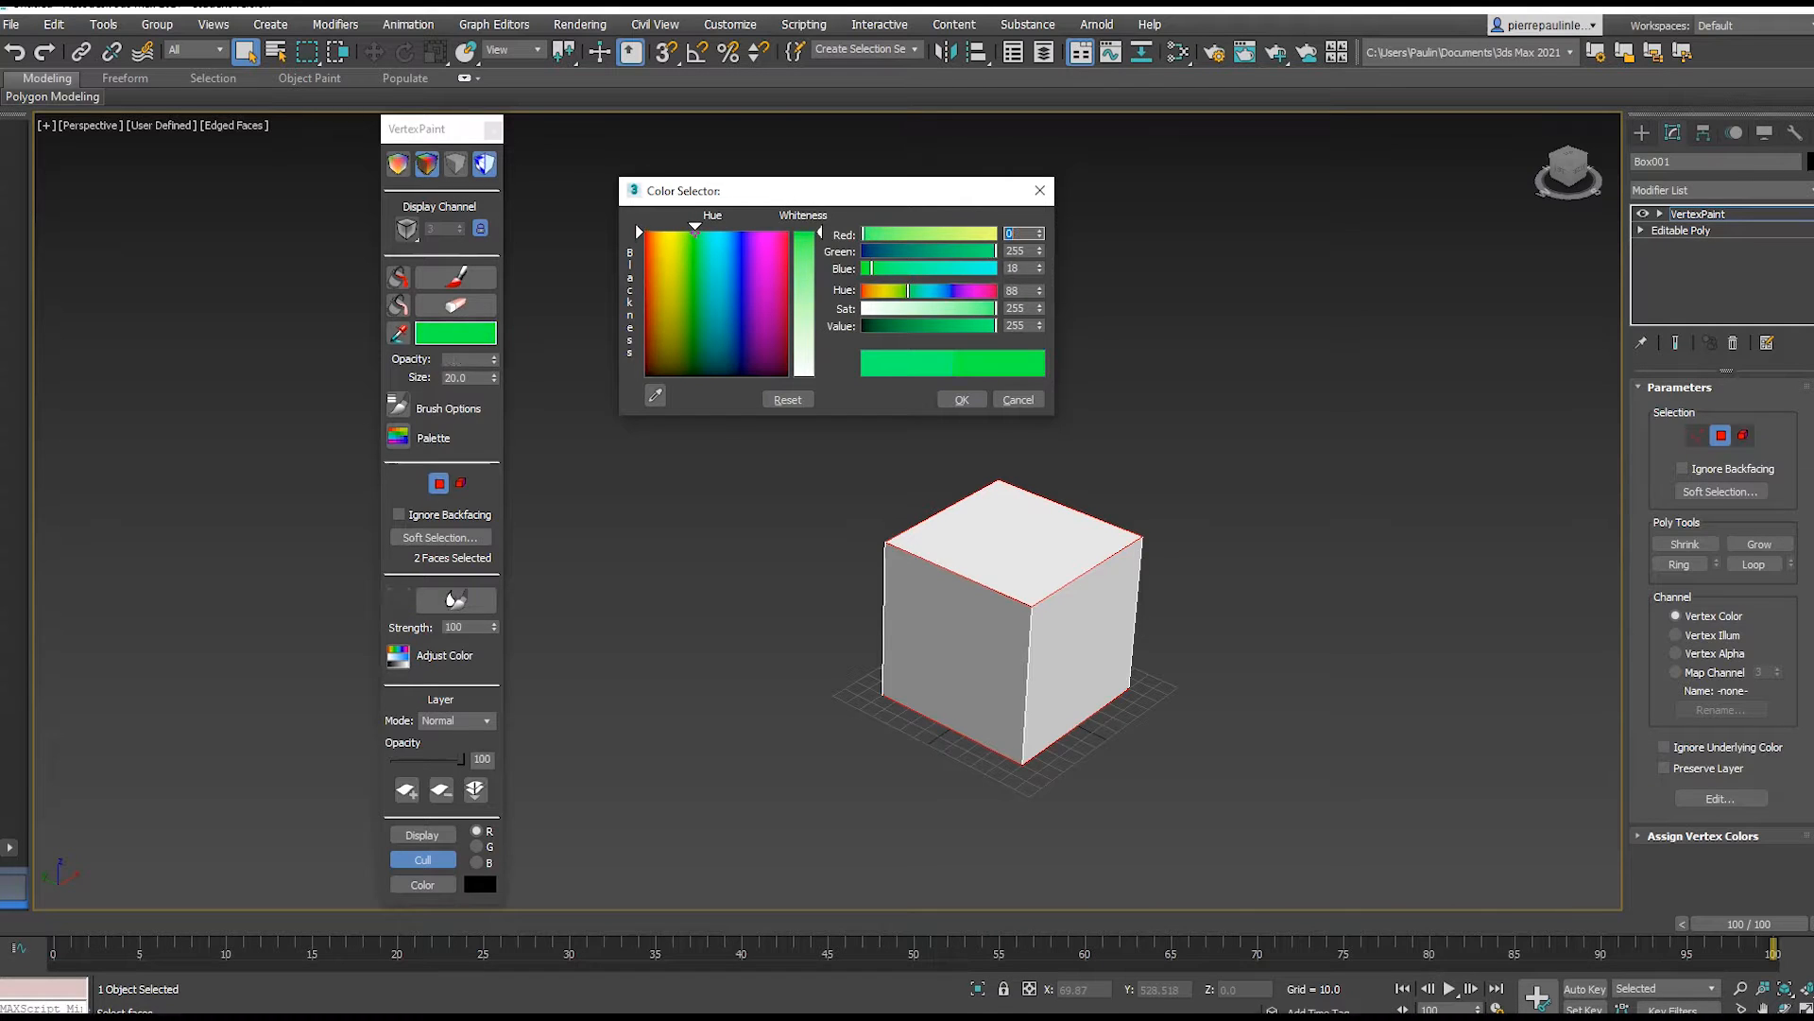
left_click(961, 399)
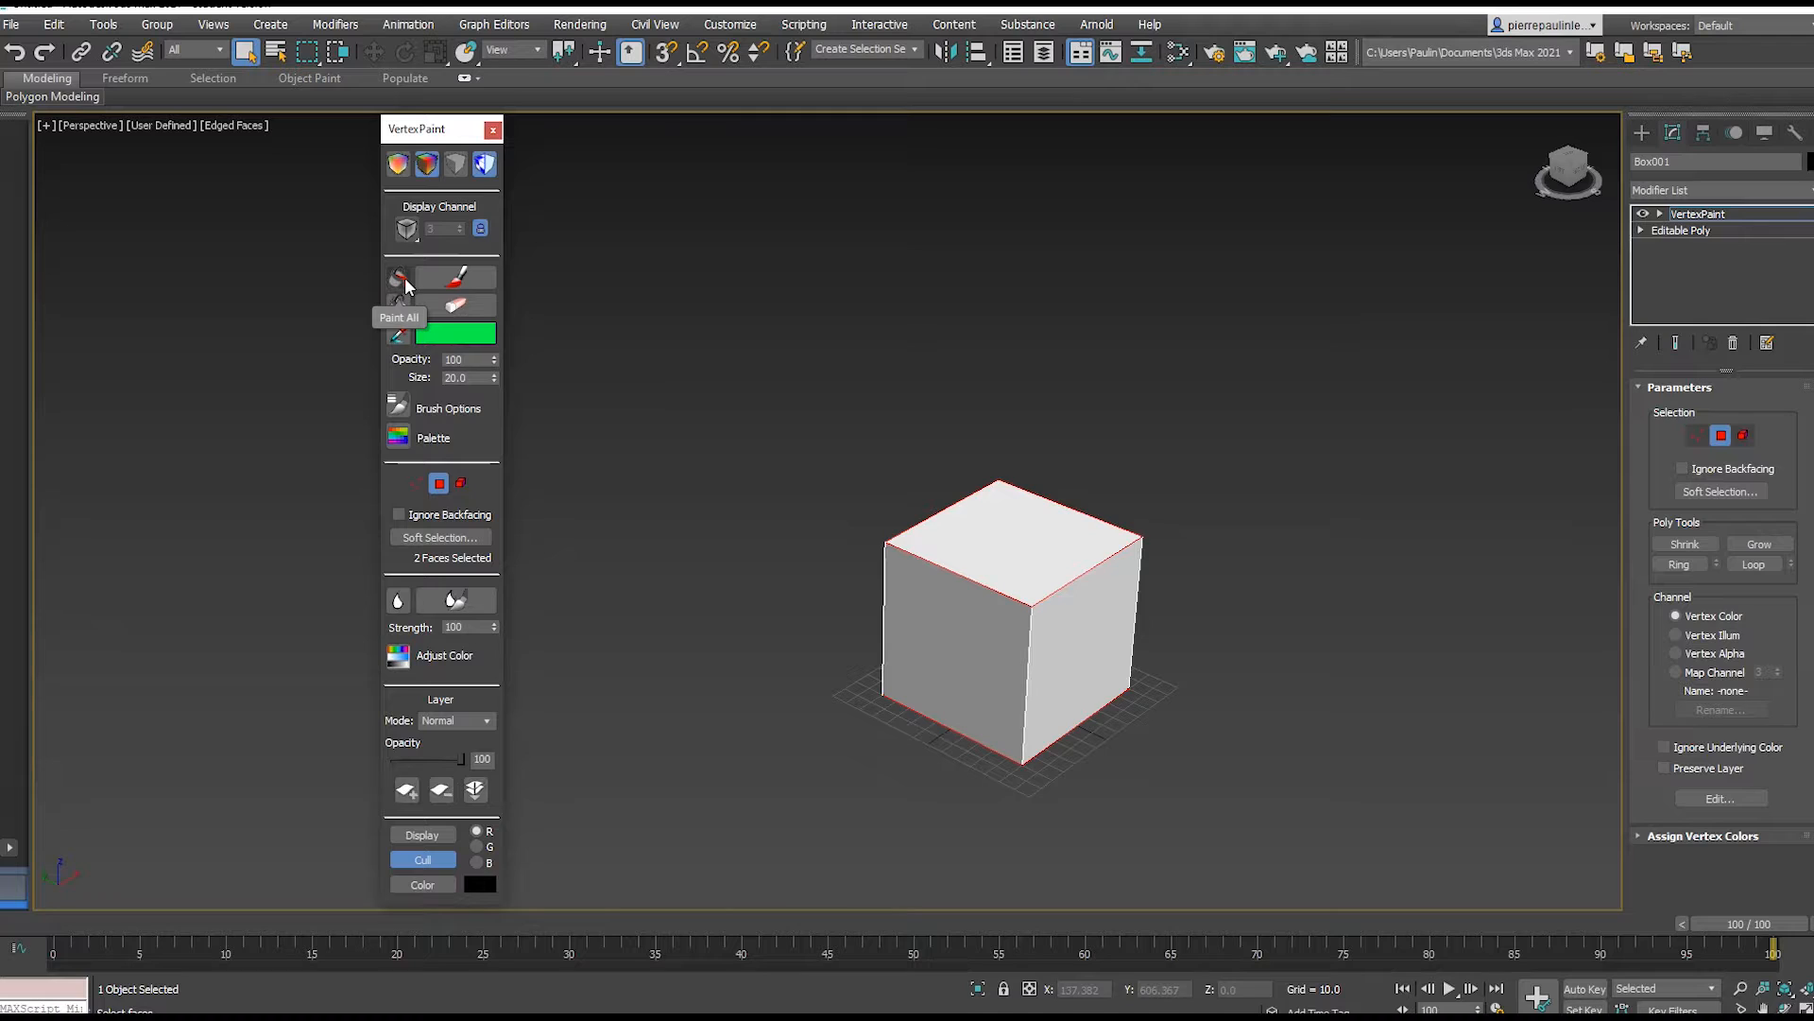
left_click(404, 283)
- Select two opposite side faces of the box and fill them with red (255, 0, 0) using Paint All
mouse_move(1009, 558)
middle_mouse_down("alt")
mouse_move(988, 567)
mouse_move(1045, 555)
mouse_move(1074, 380)
mouse_move(1210, 517)
middle_mouse_up("alt")
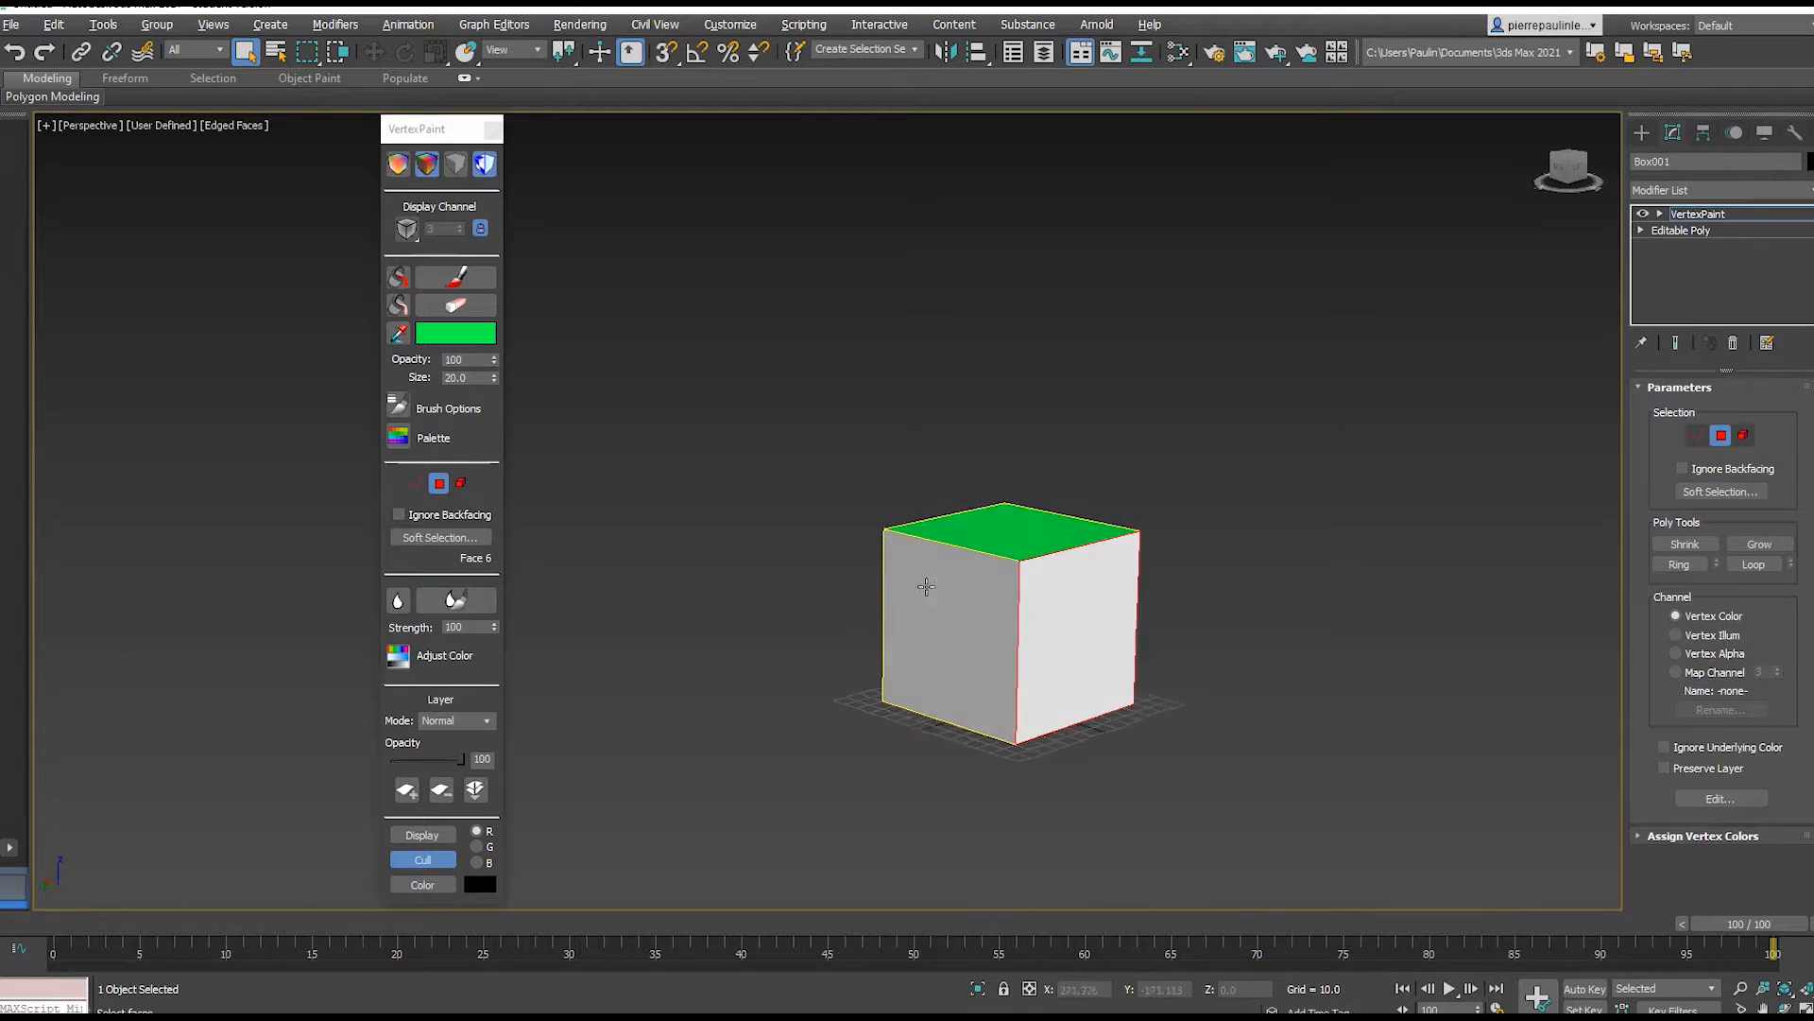
middle_click_drag(923, 579, 1191, 592, "alt")
left_click(438, 335)
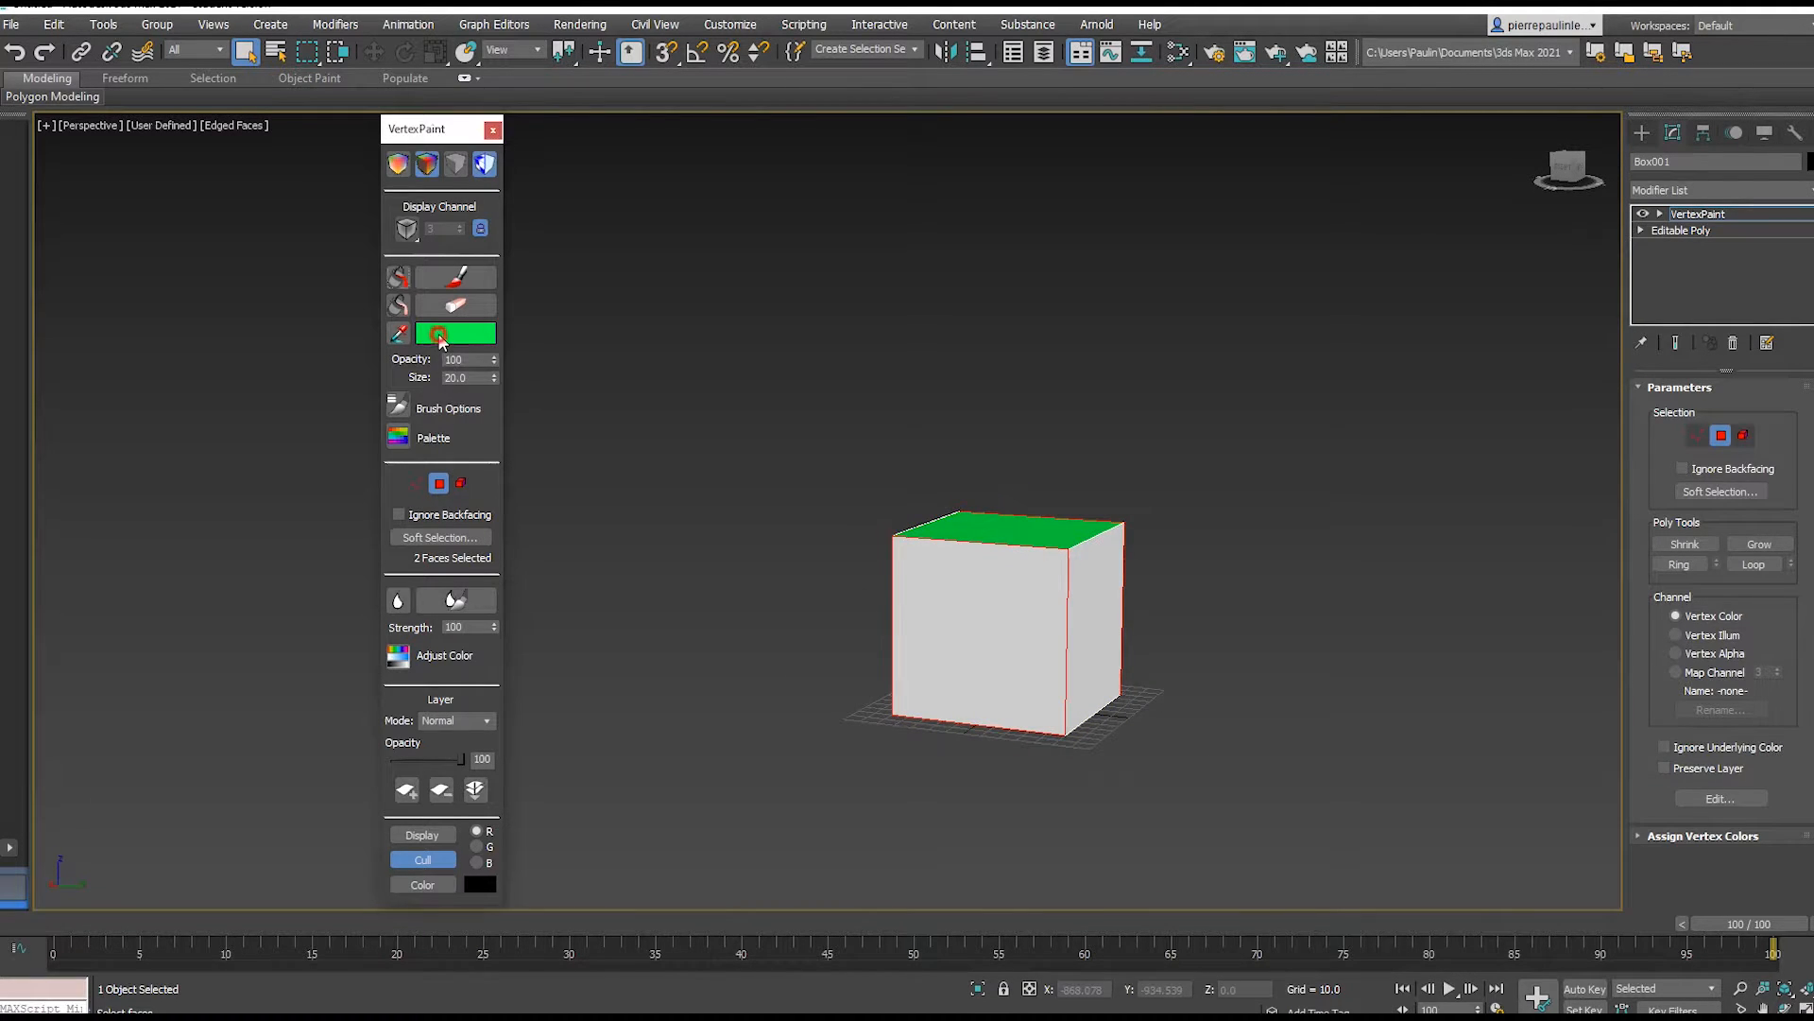
left_click_drag(751, 239, 788, 232)
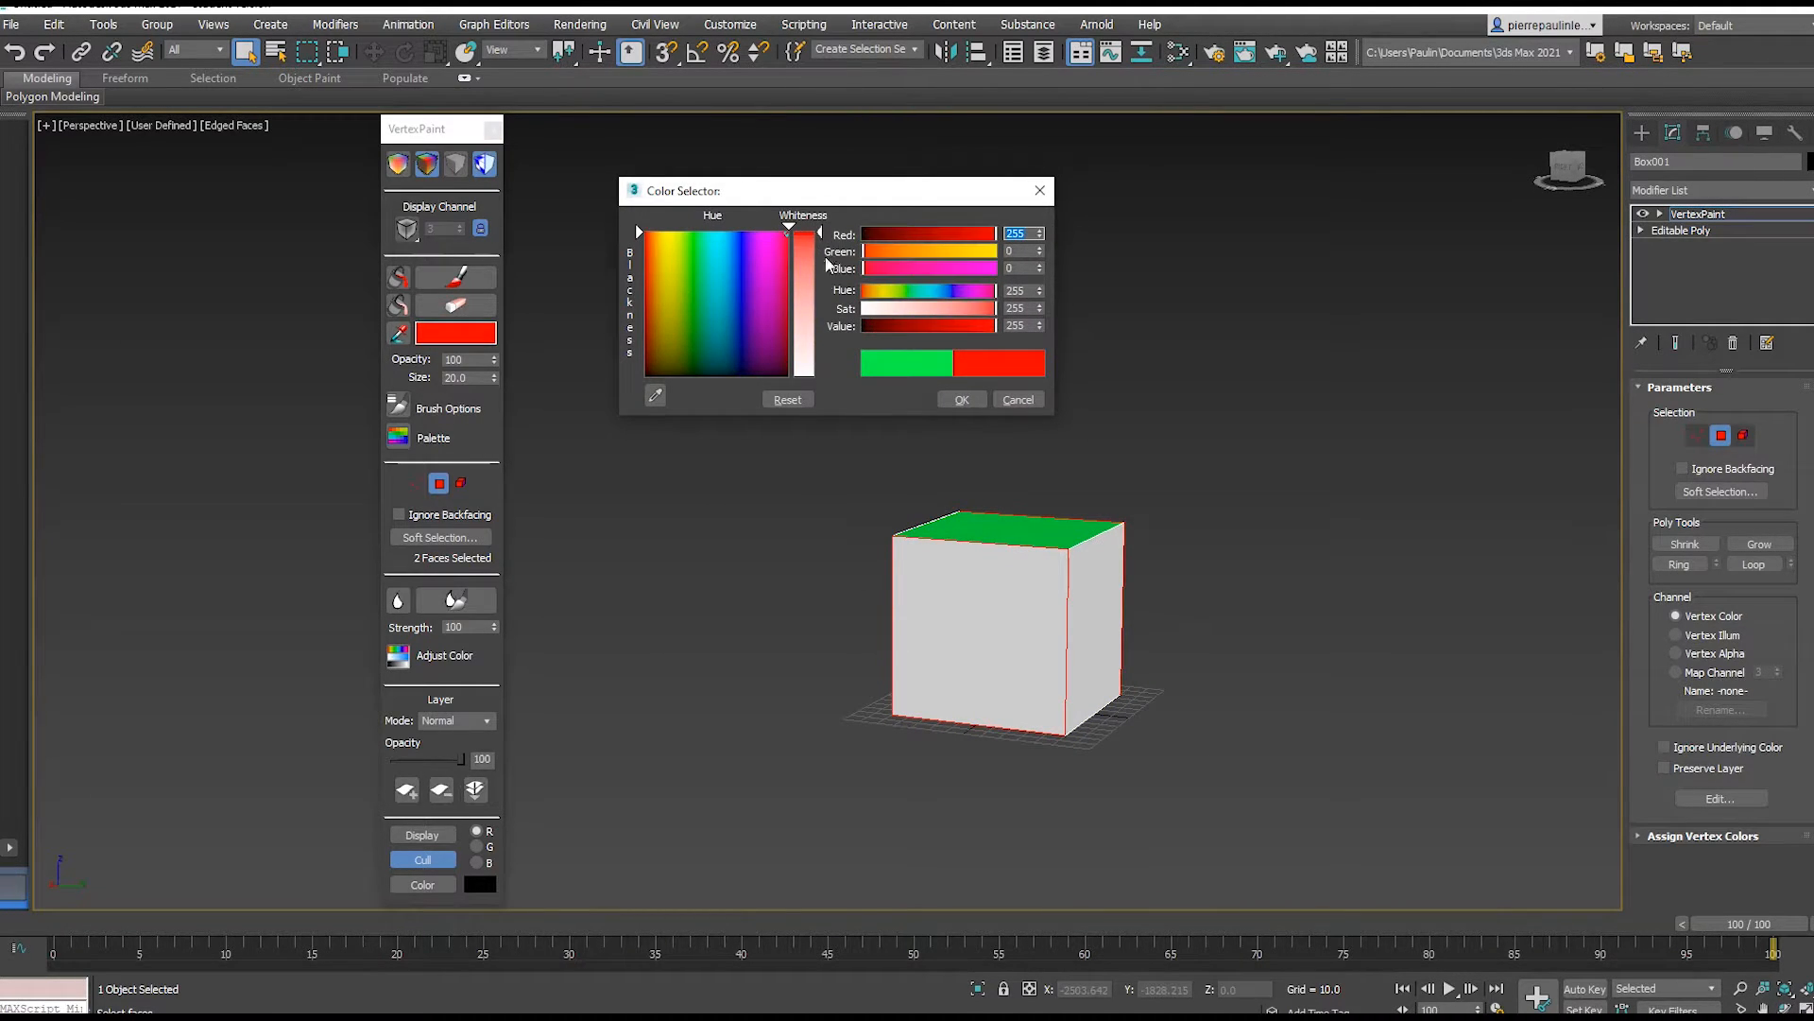
left_click(959, 399)
left_click(398, 275)
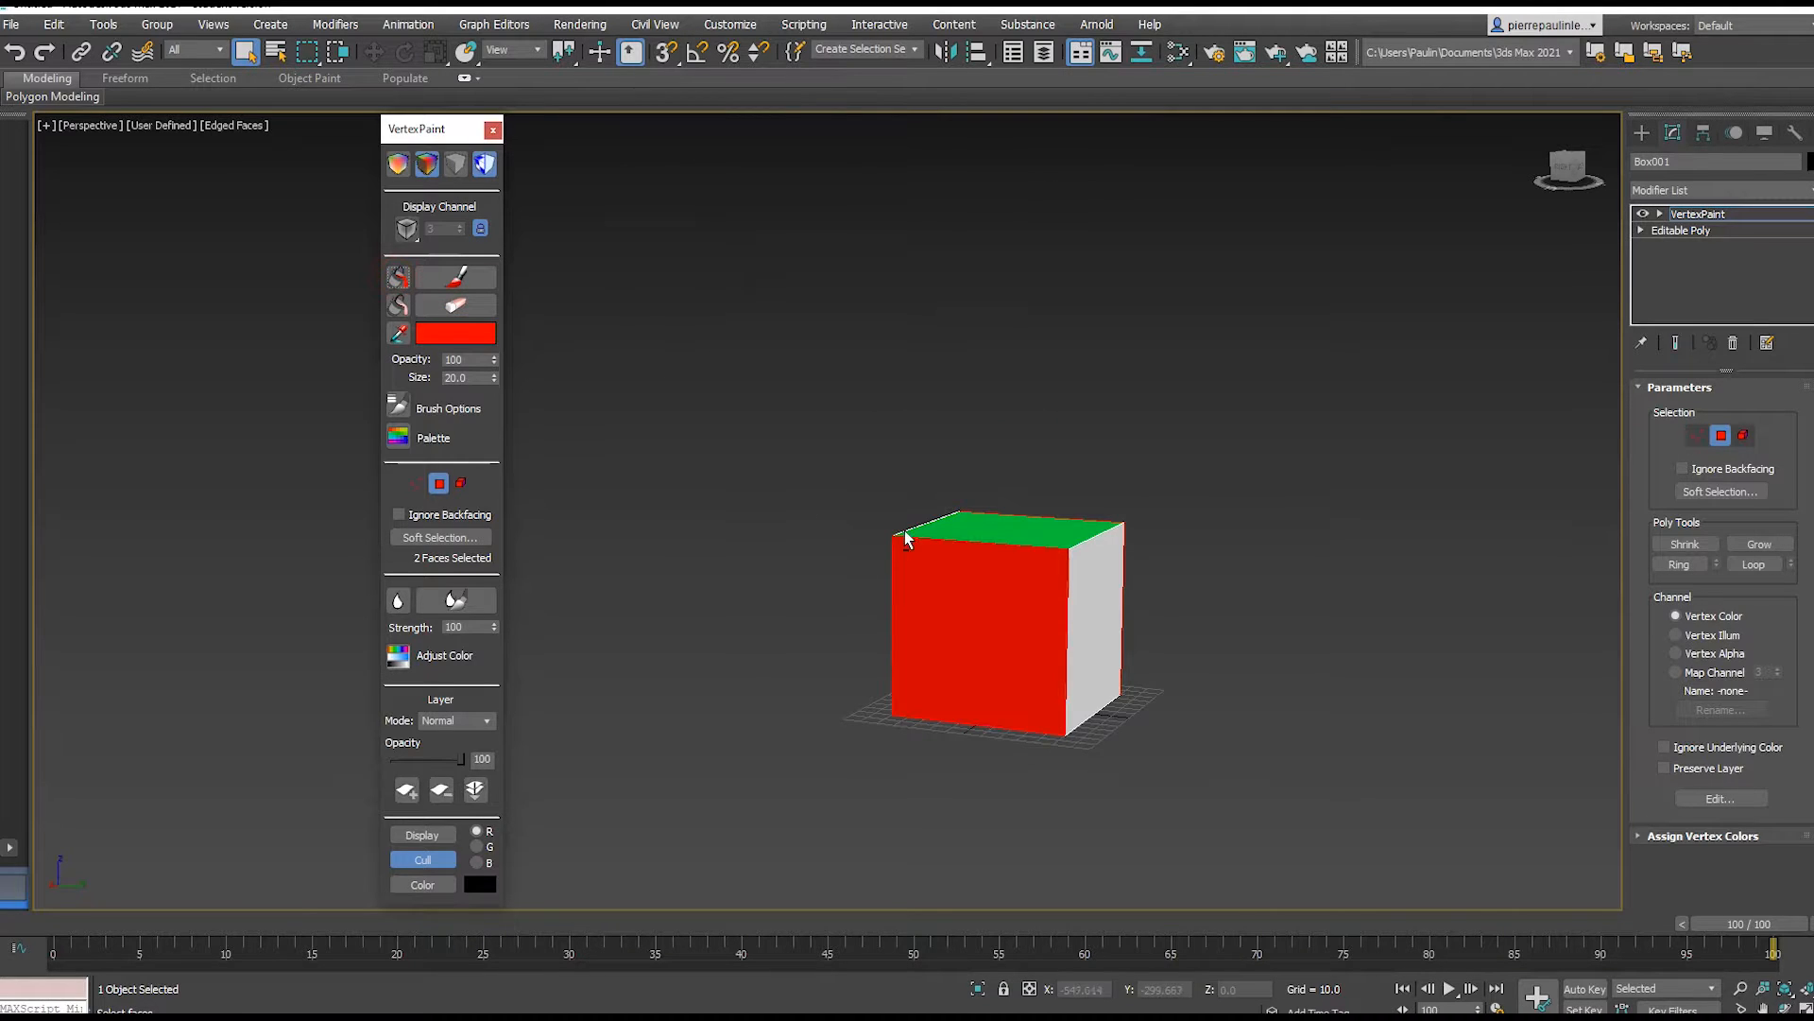
- Select the two remaining white side faces and fill them with blue (0, 60, 255) using Paint All
middle_click_drag(907, 531, 1028, 625, "alt")
left_click(1044, 630)
middle_click_drag(818, 578, 1075, 580, "alt")
left_click(1001, 606, "ctrl")
left_click(455, 332)
left_click(732, 237)
left_click(962, 399)
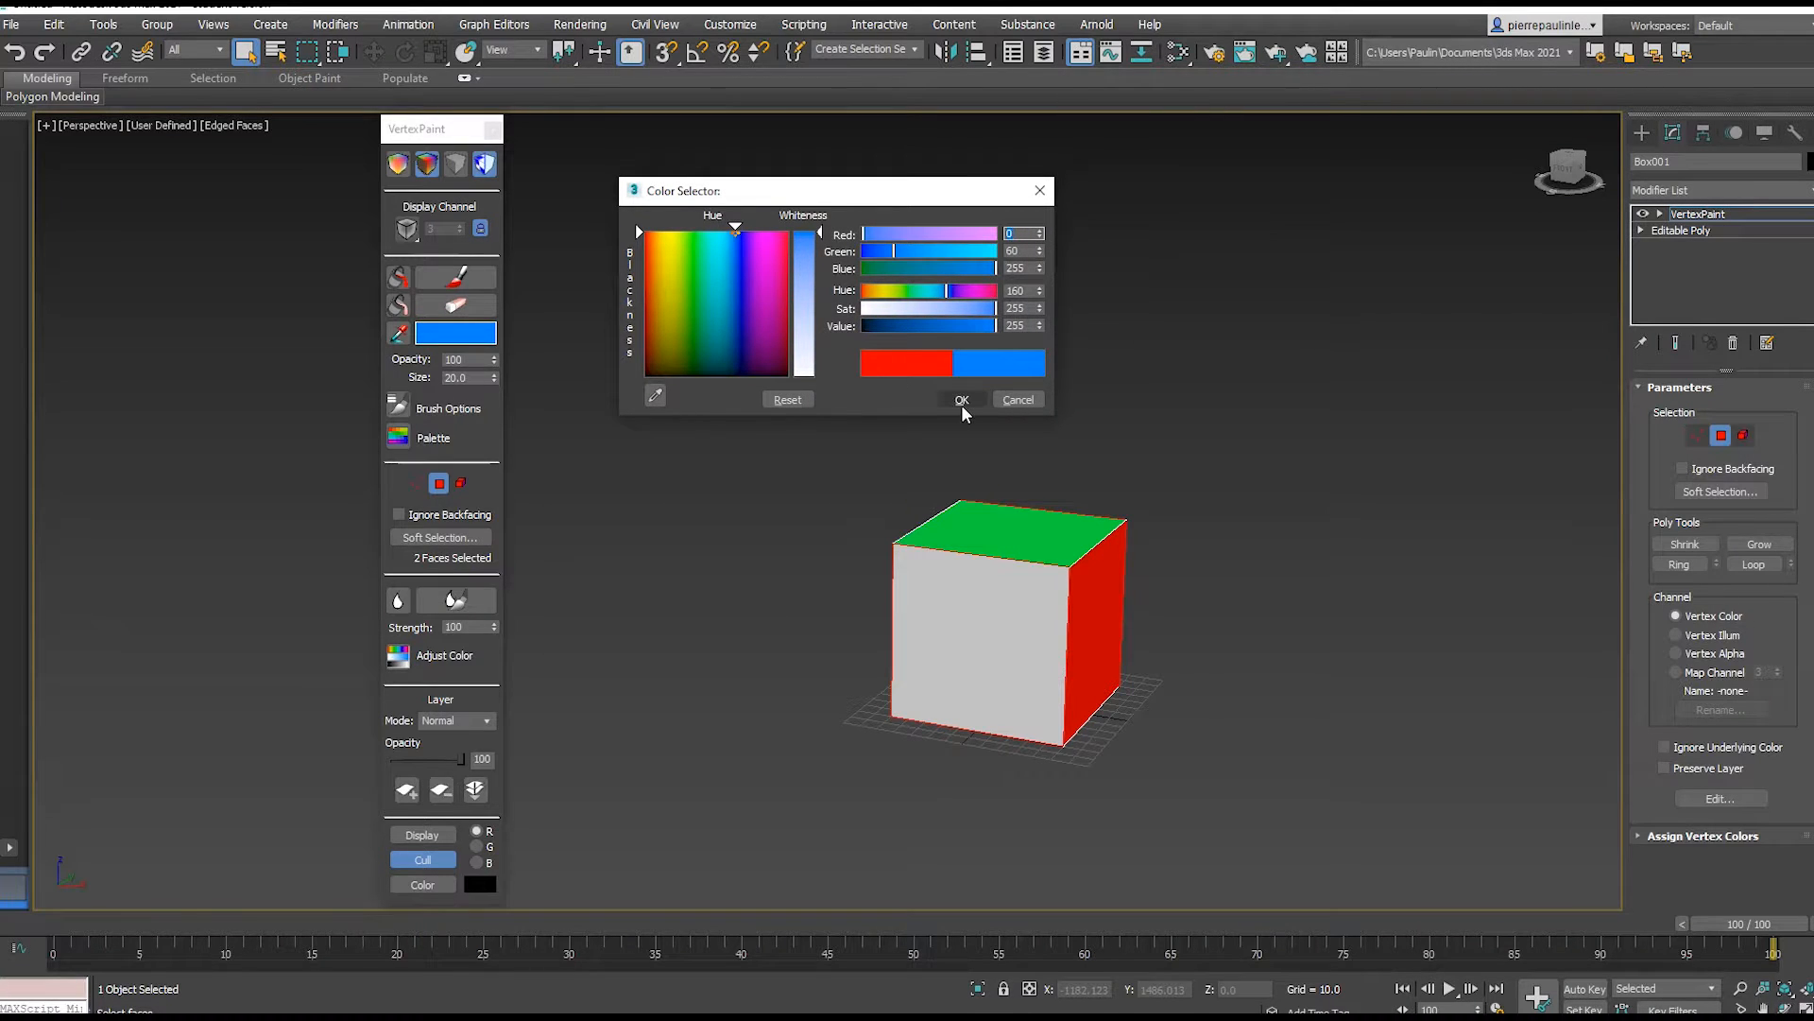
left_click(398, 276)
mouse_move(1049, 565)
middle_mouse_down("alt")
mouse_move(1033, 588)
mouse_move(960, 593)
middle_mouse_up("alt")
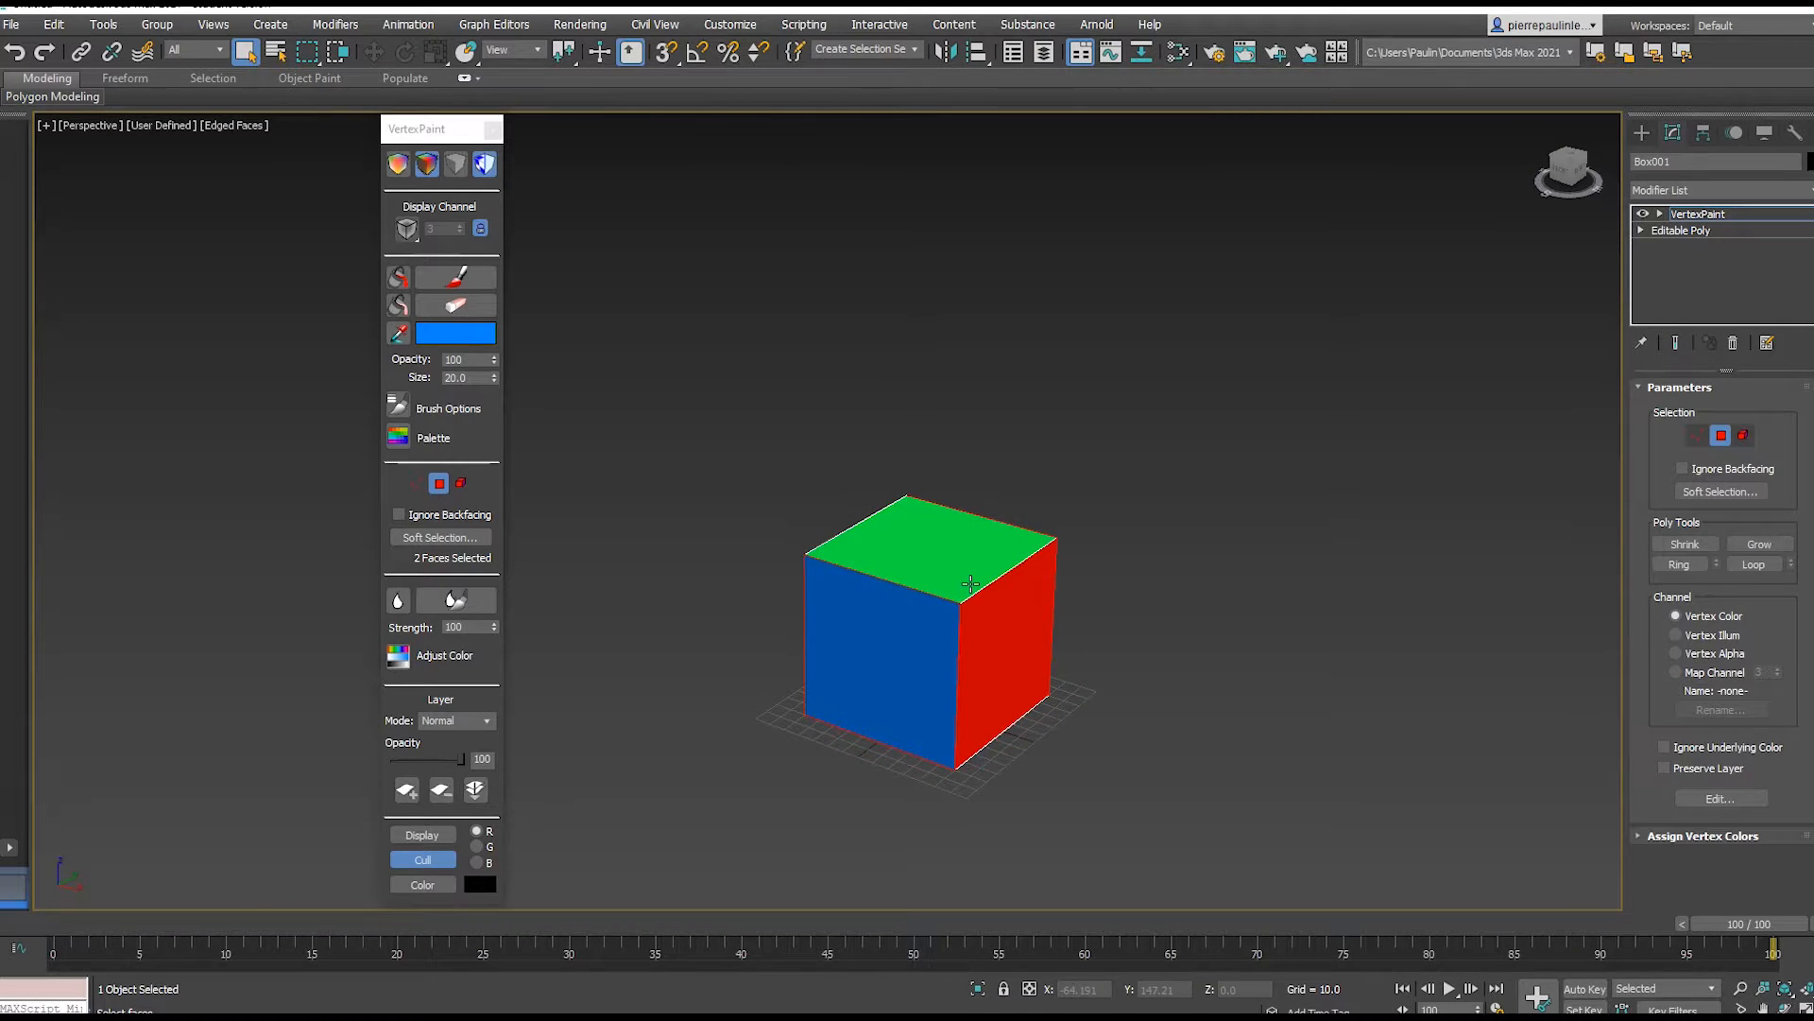
- Convert the vertex-painted box to an Editable Poly, collapsing its VertexPaint modifier
middle_click_drag(951, 540, 884, 602, "alt")
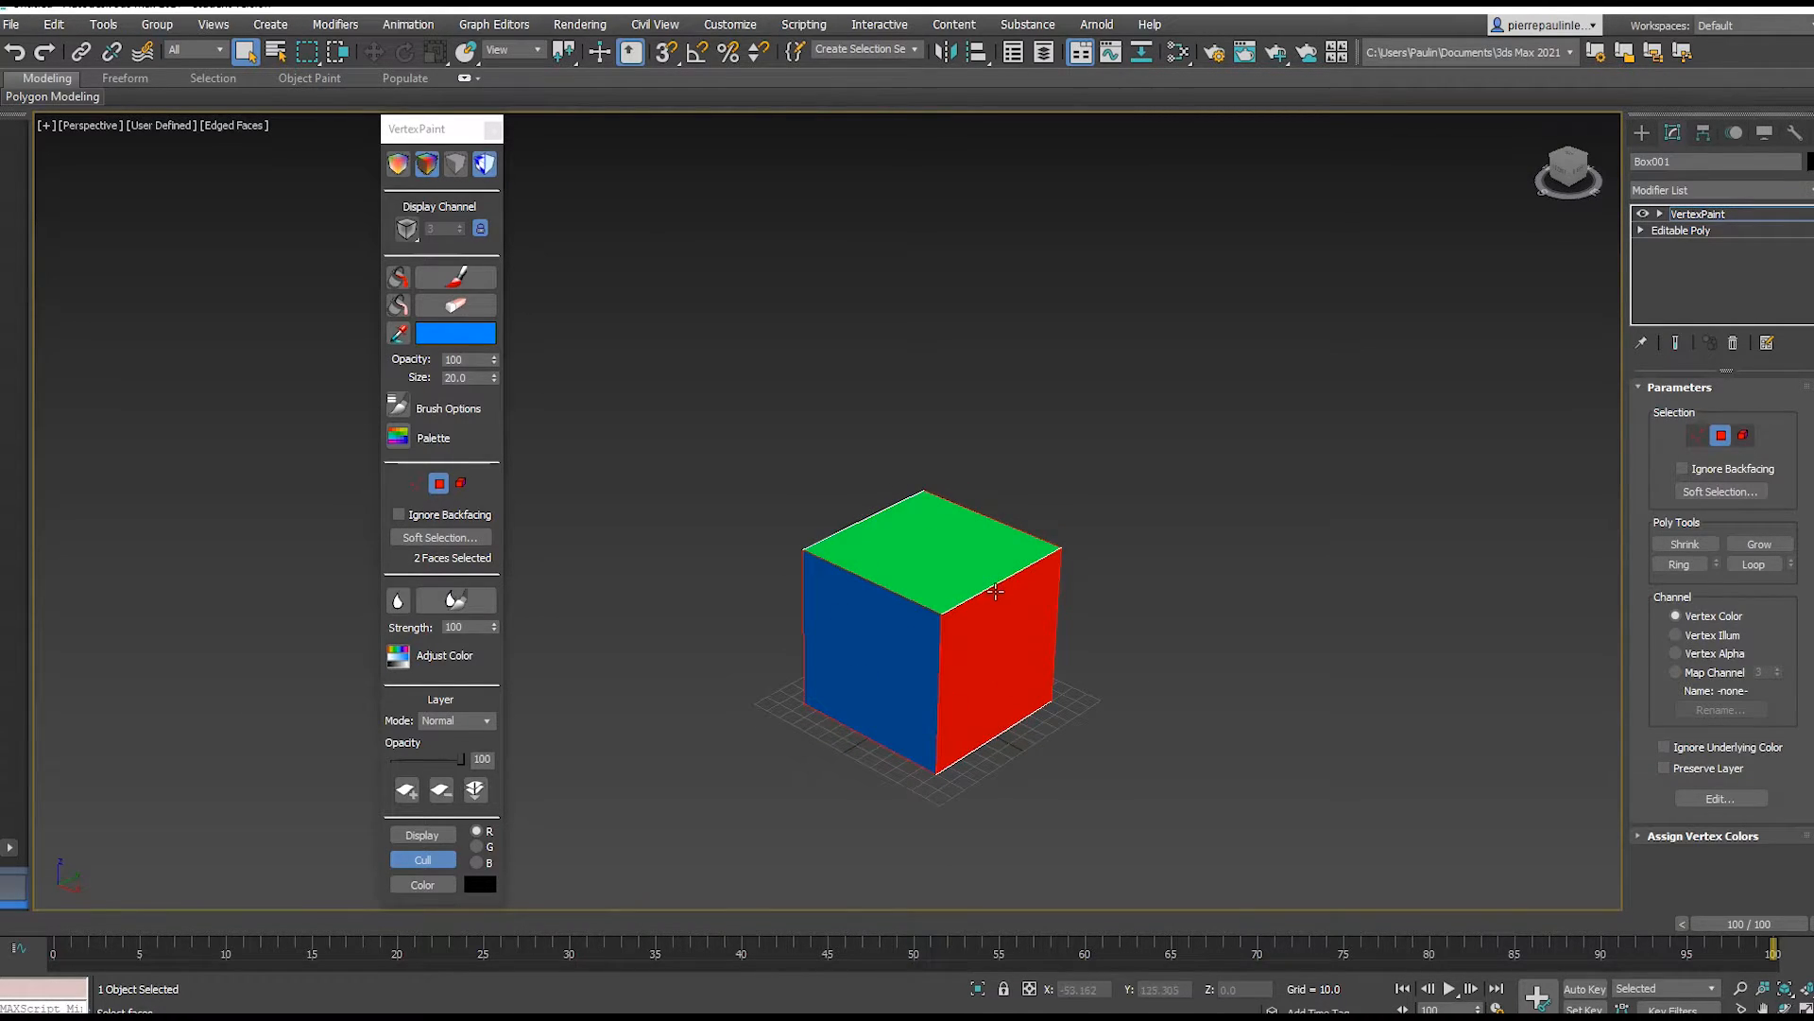
middle_click_drag(997, 591, 971, 580)
right_click(947, 555)
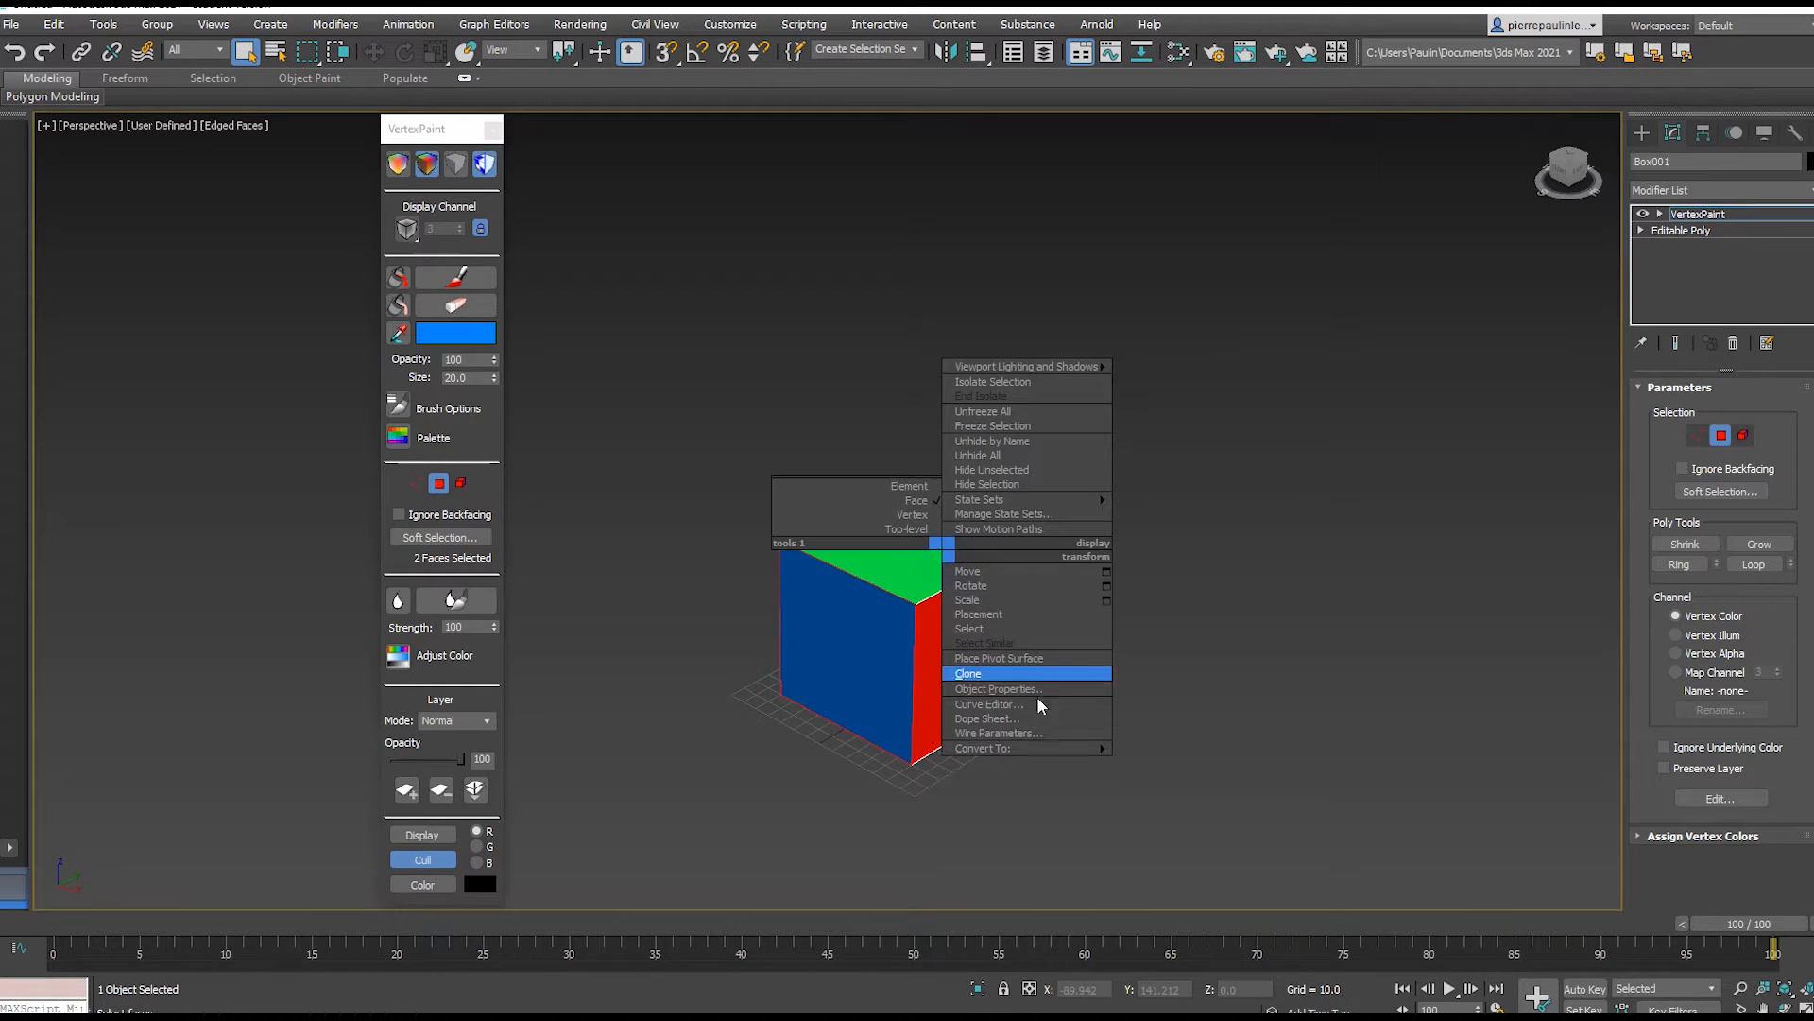
mouse_move(1079, 751)
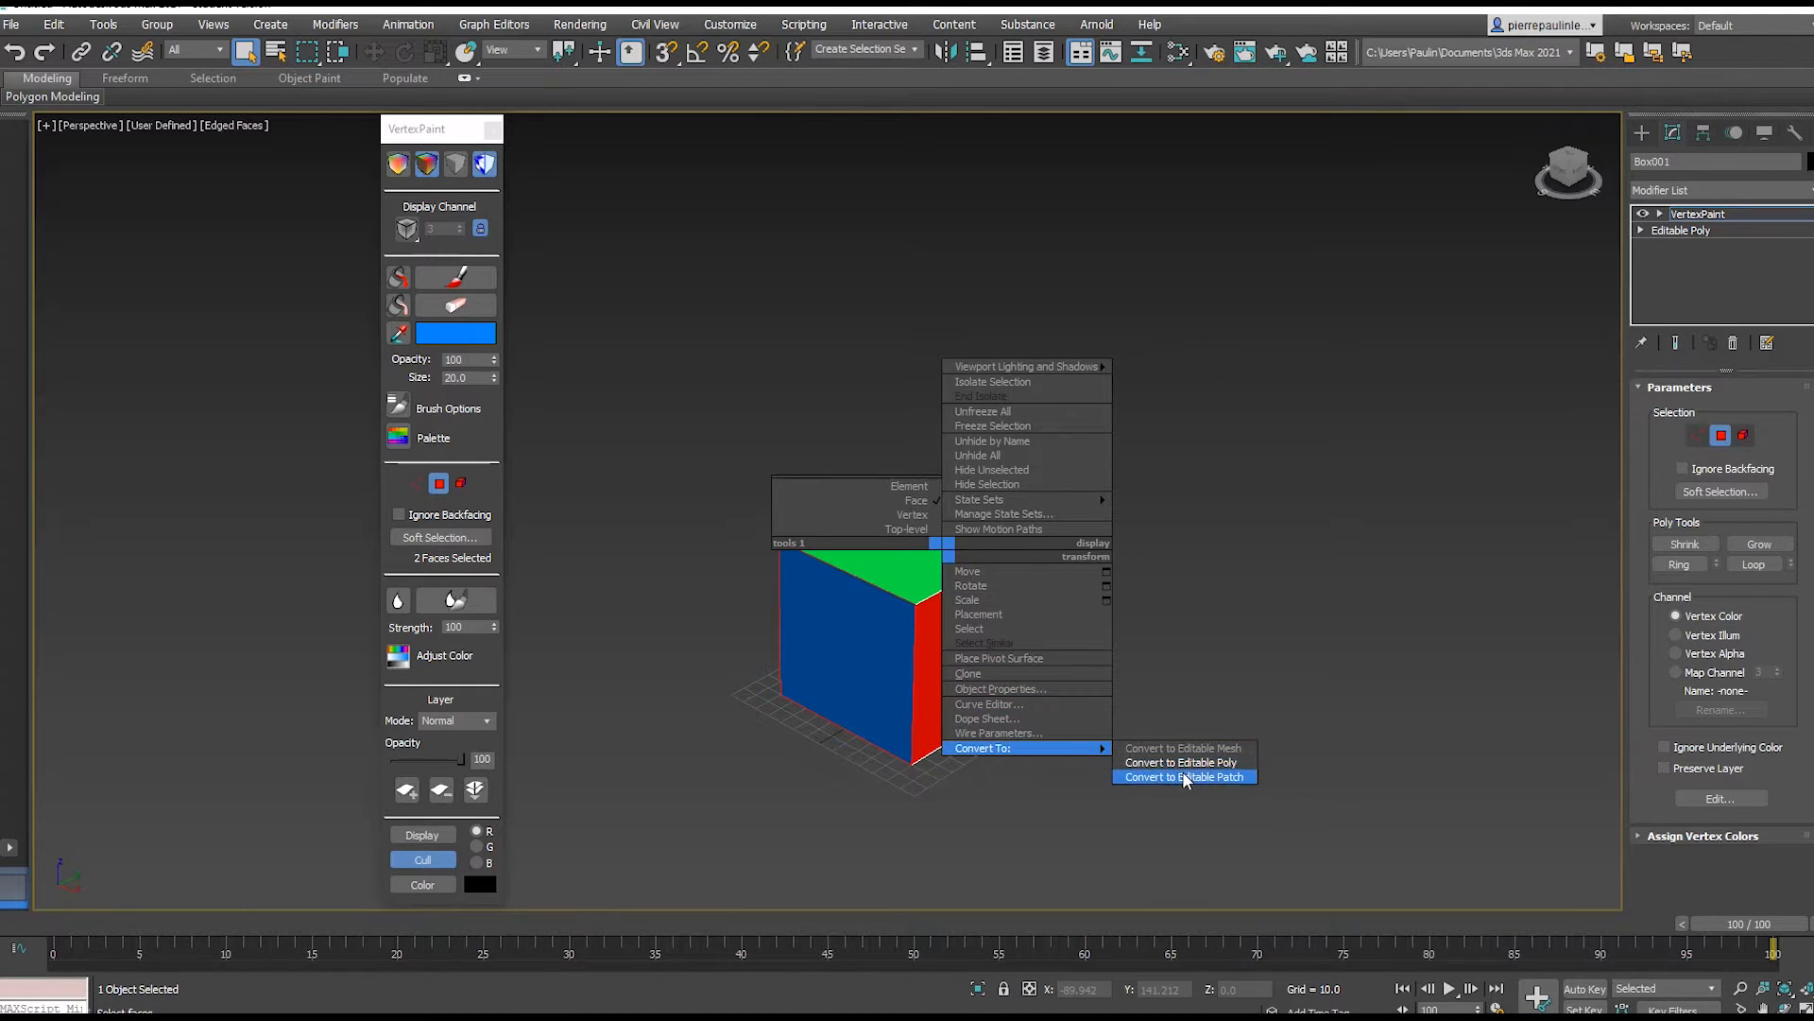
left_click(1210, 764)
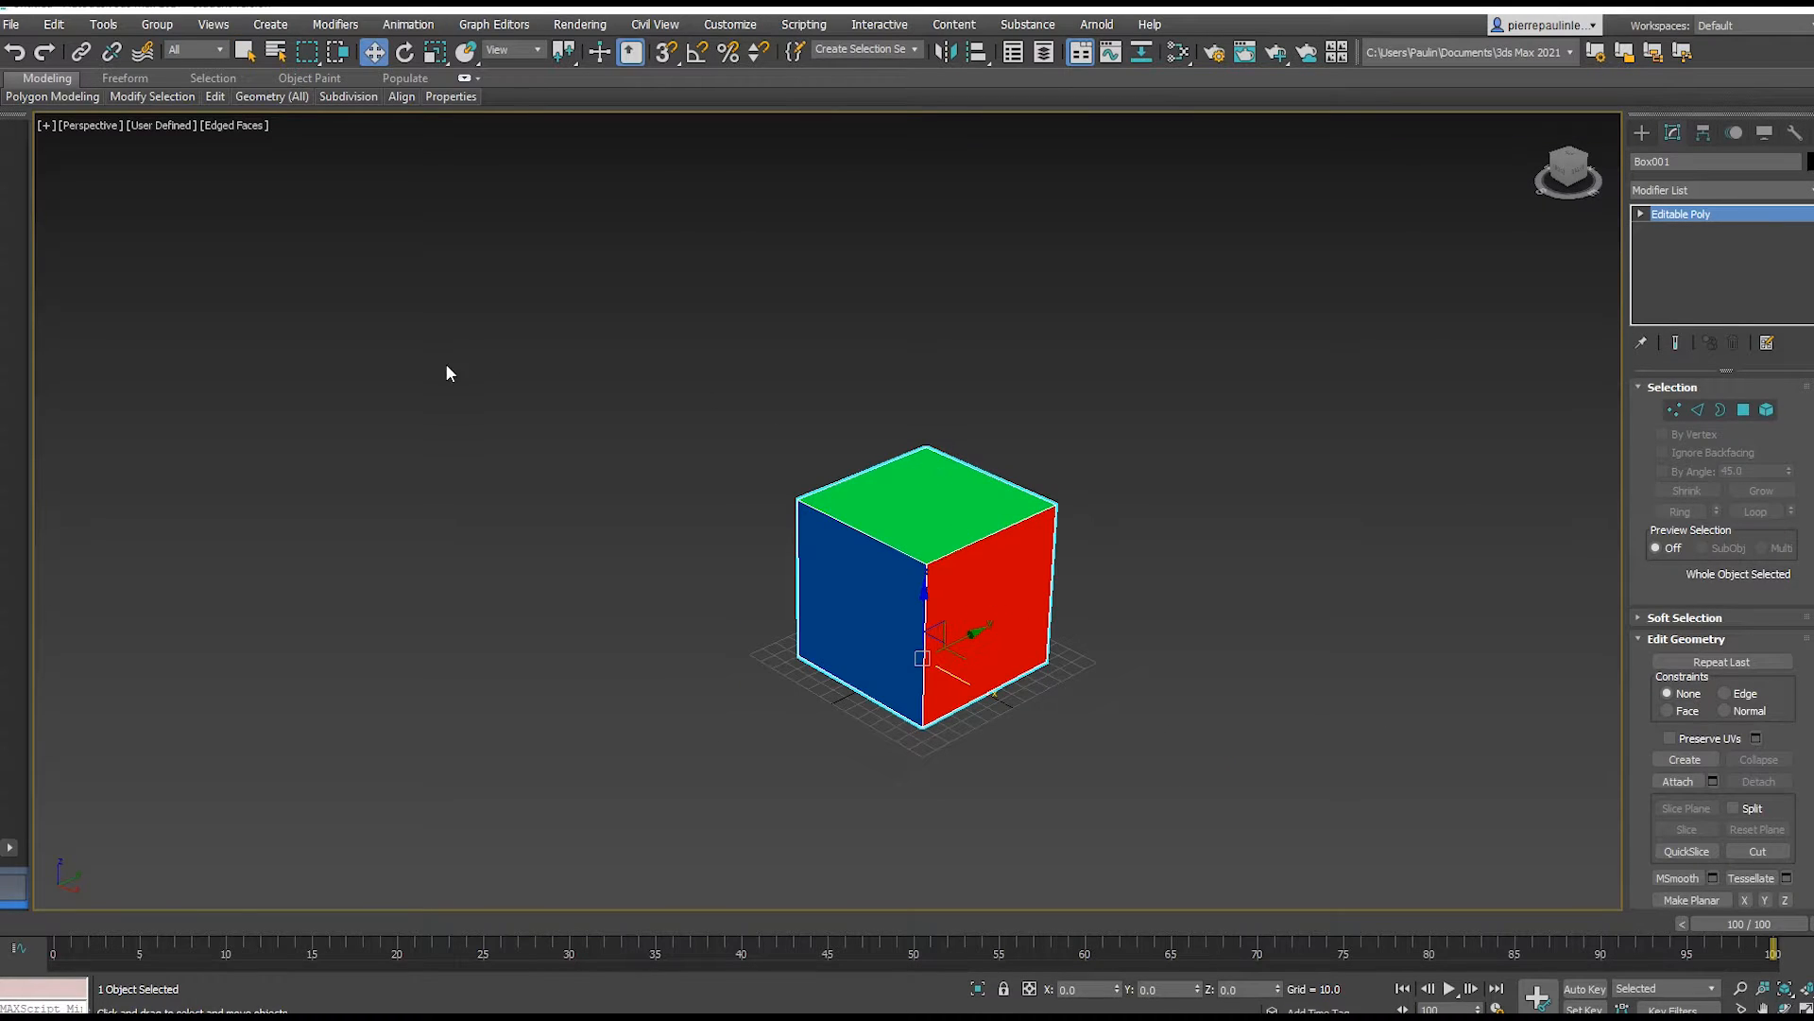
middle_click_drag(479, 364, 475, 375)
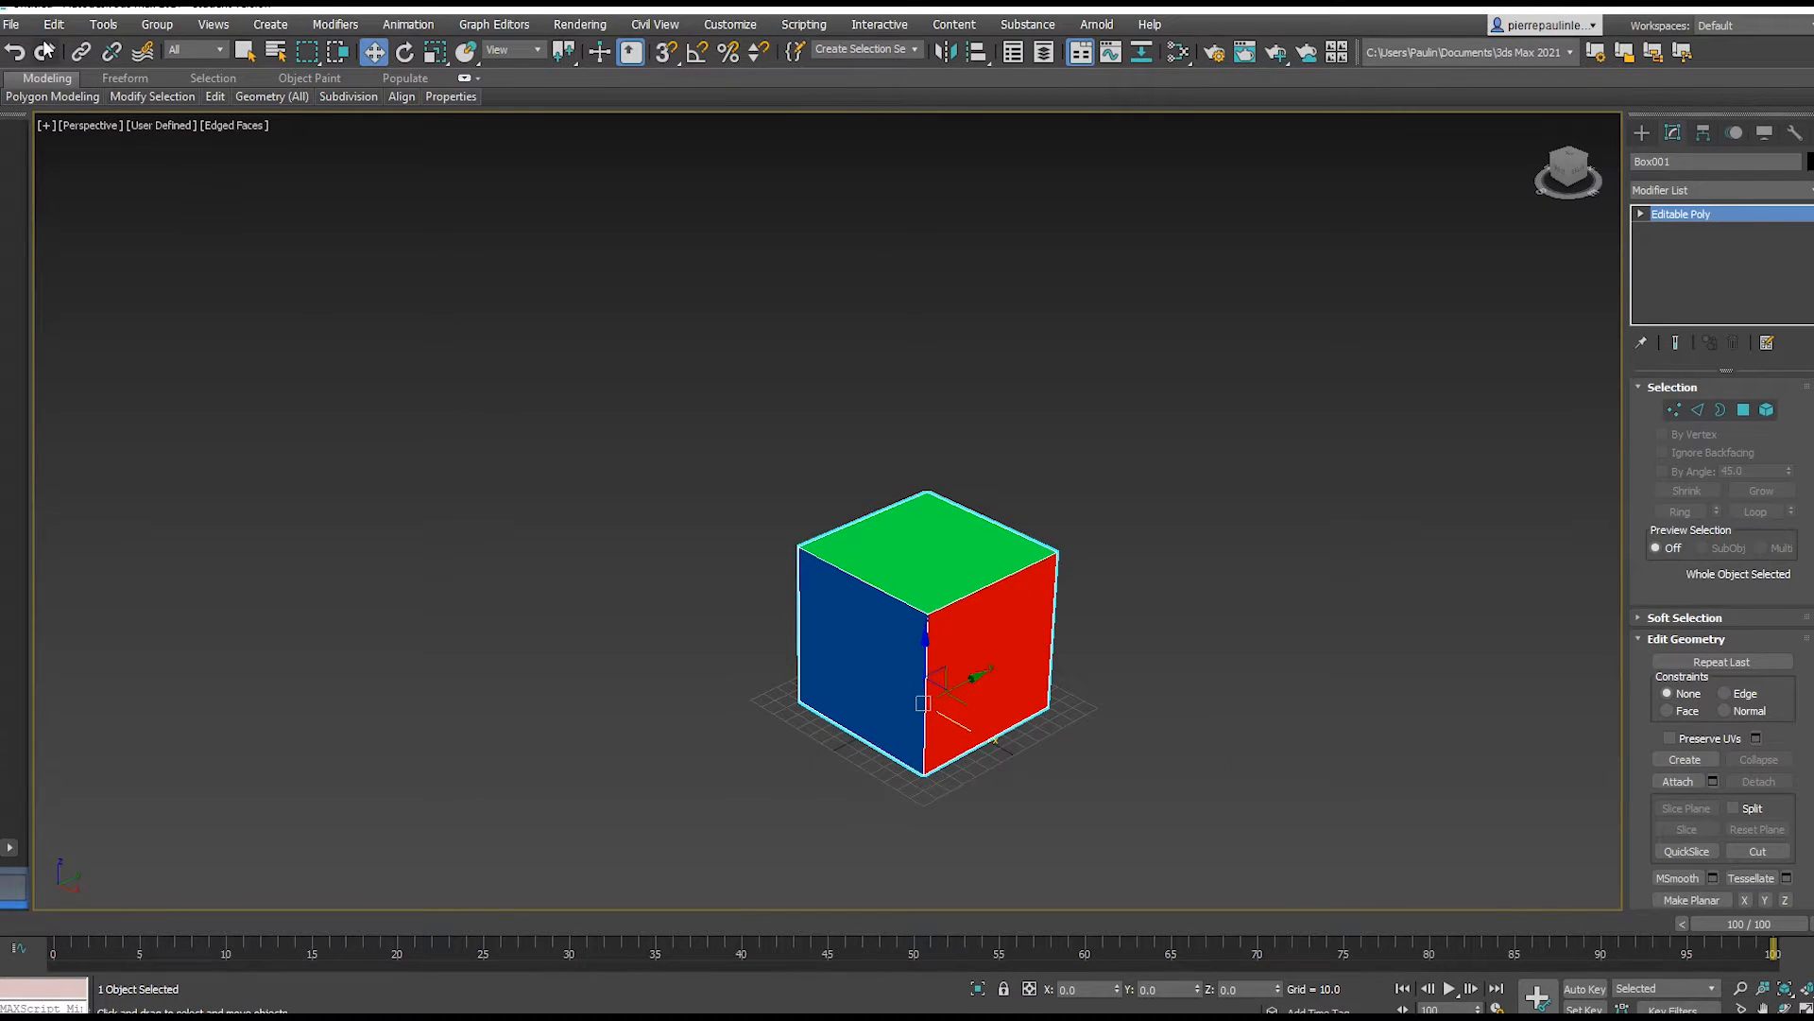
- Export the selected box as an FBX file named CubeRGB_01 in the Tuto Rapido folder
left_click(11, 23)
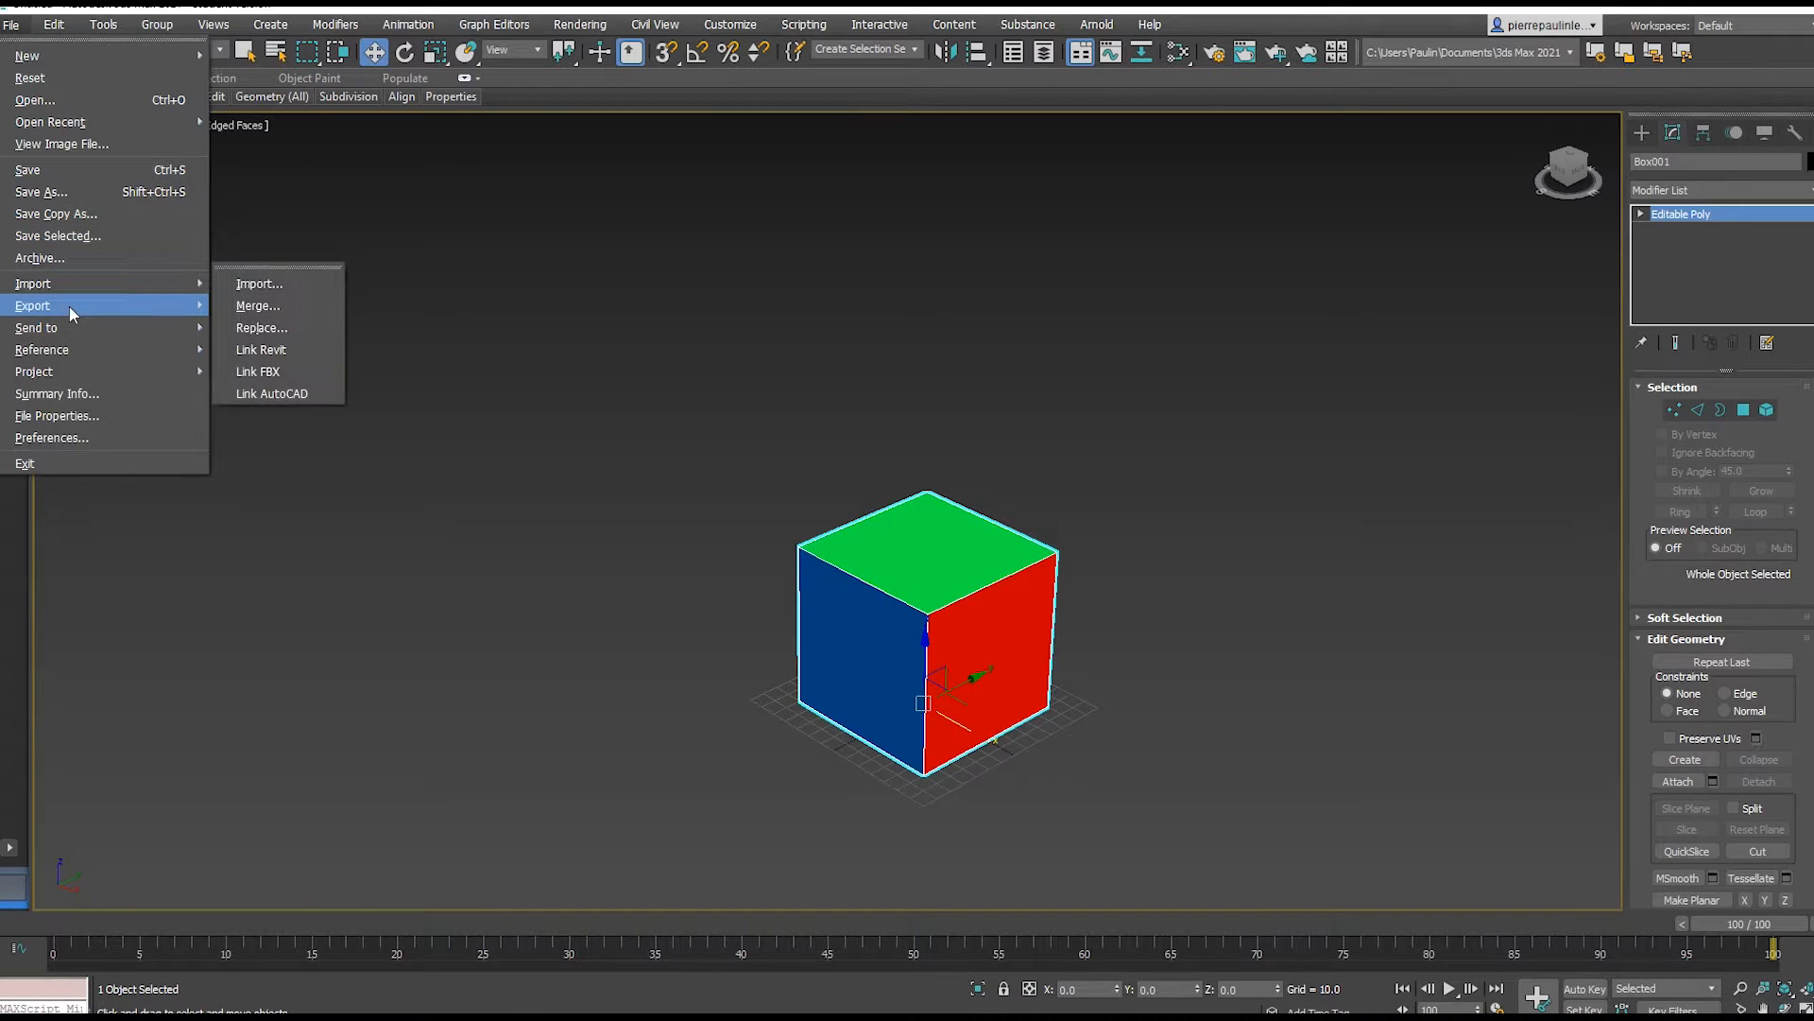
mouse_move(71, 304)
left_click(293, 328)
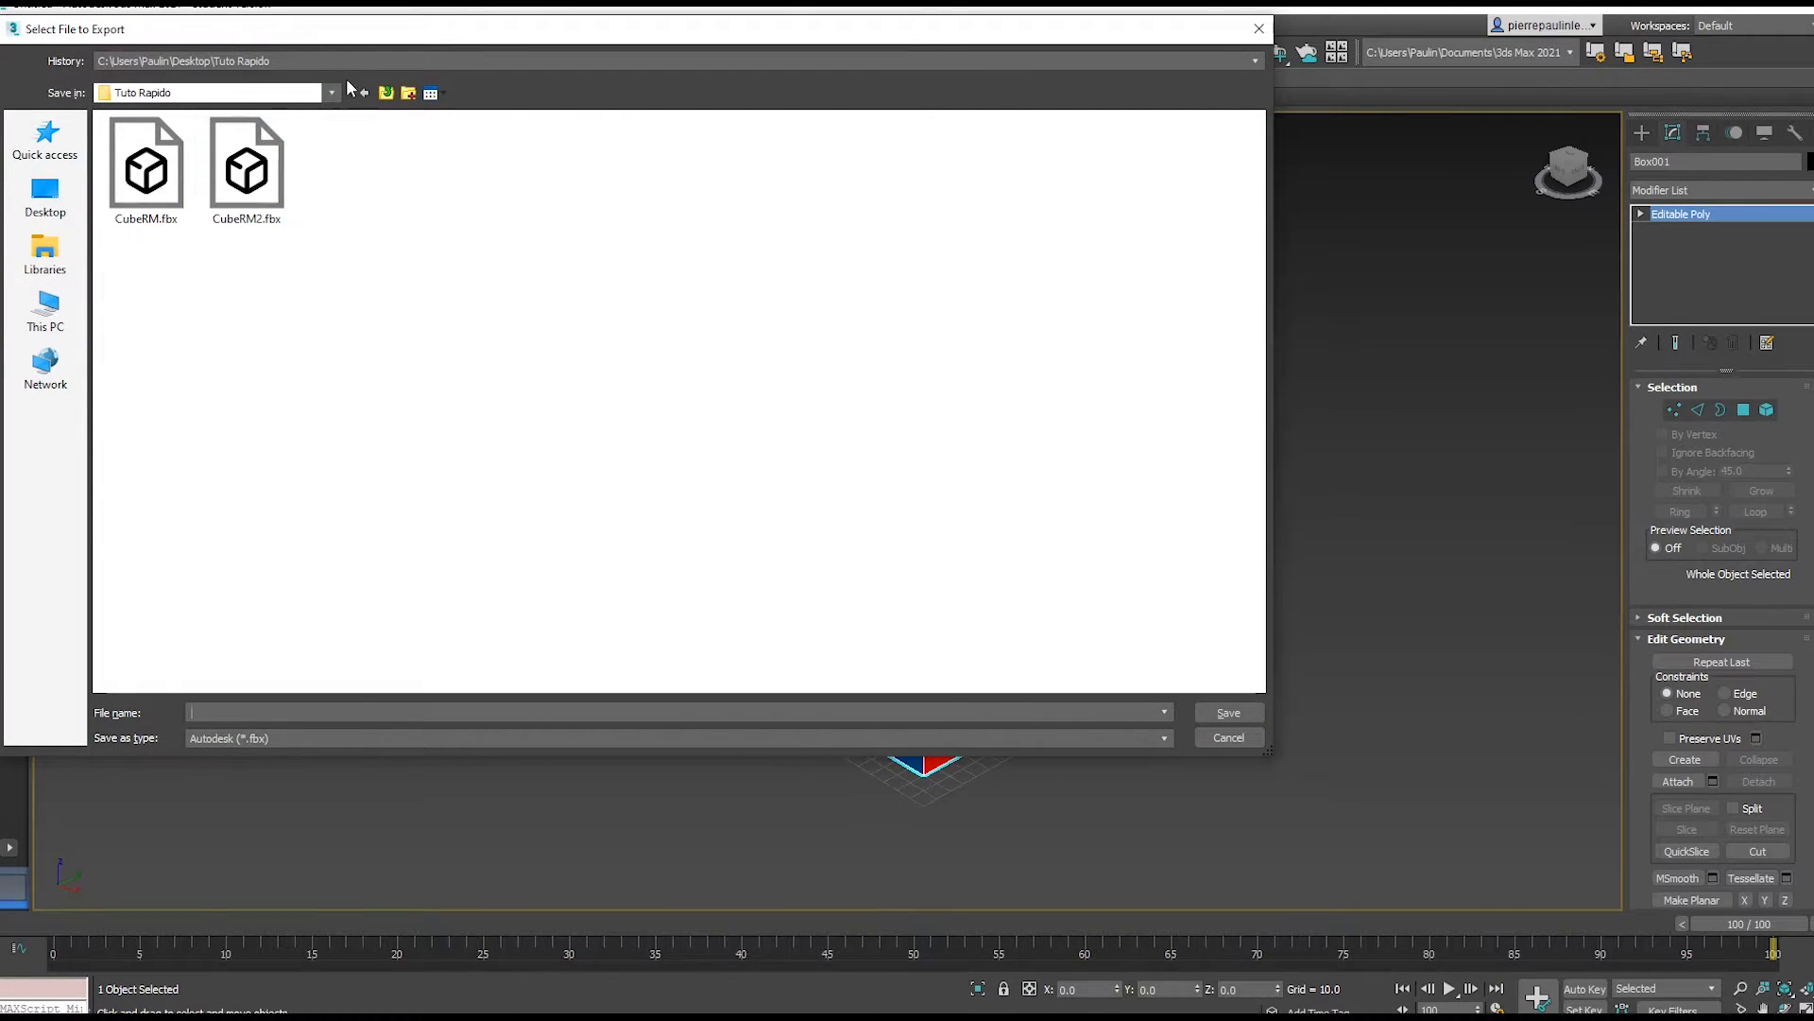
left_click_drag(363, 39, 508, 125)
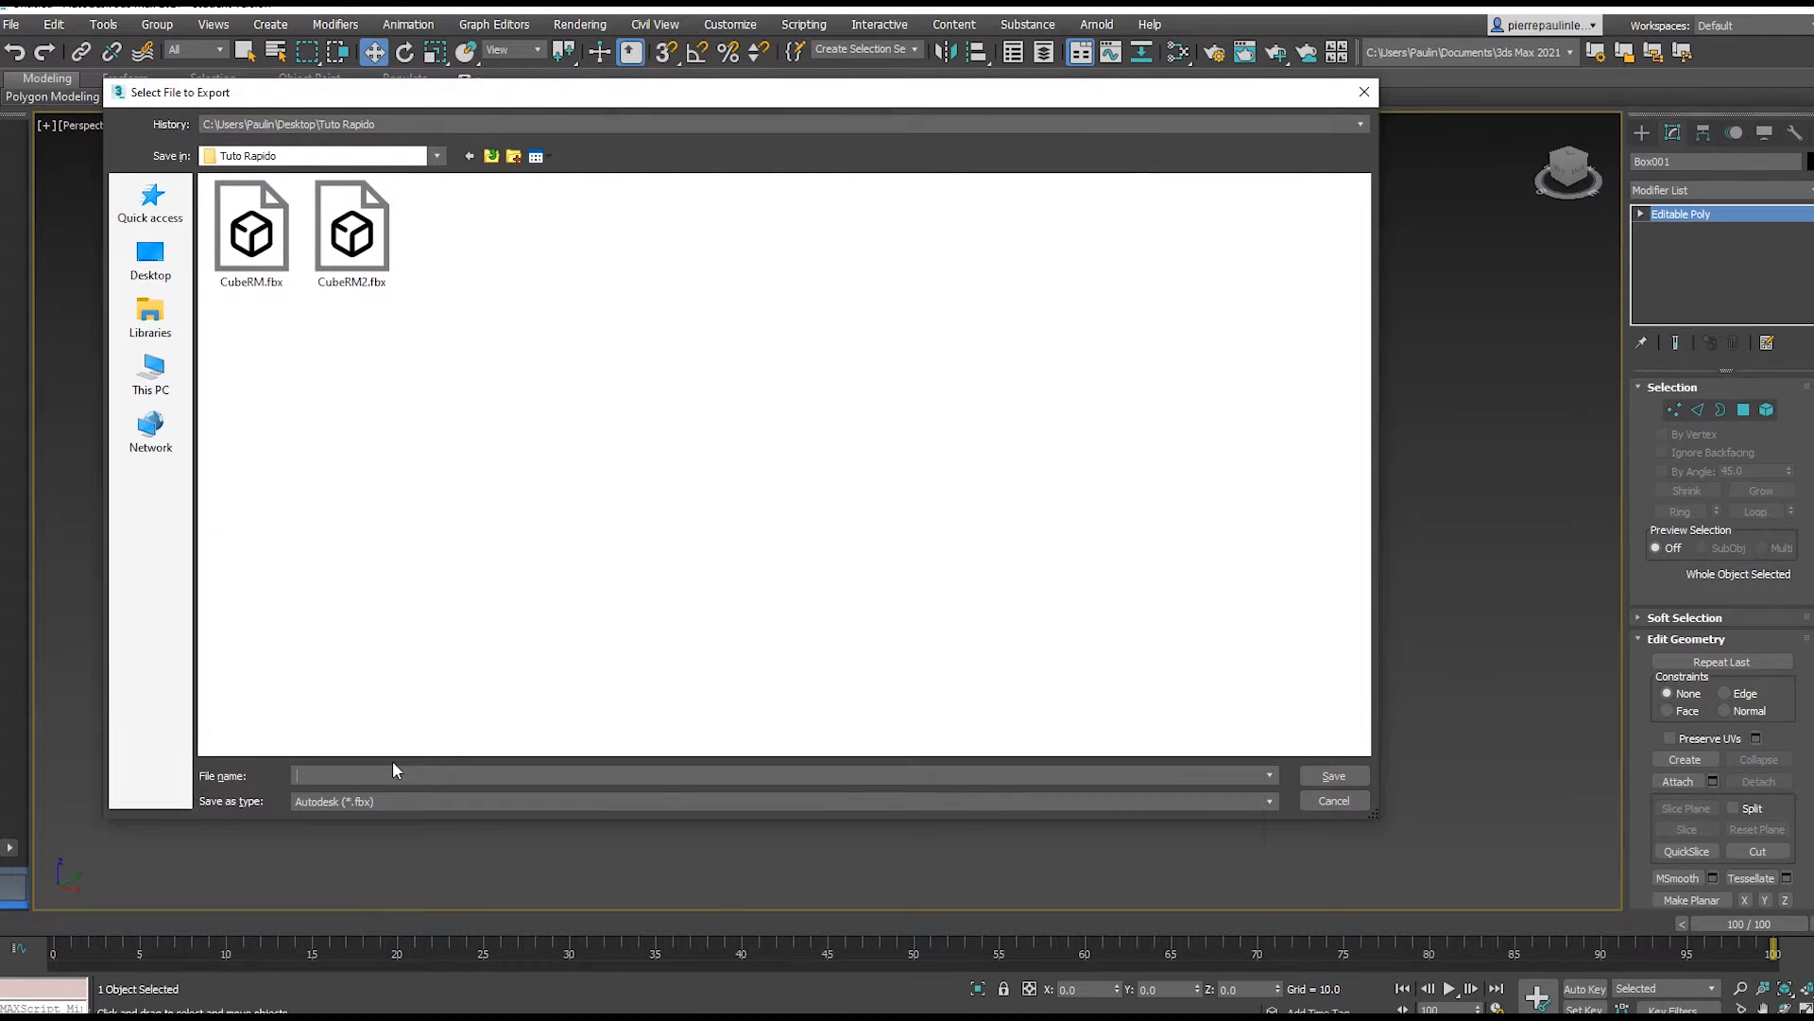
type("CubeRGB_01")
left_click_drag(580, 102, 553, 82)
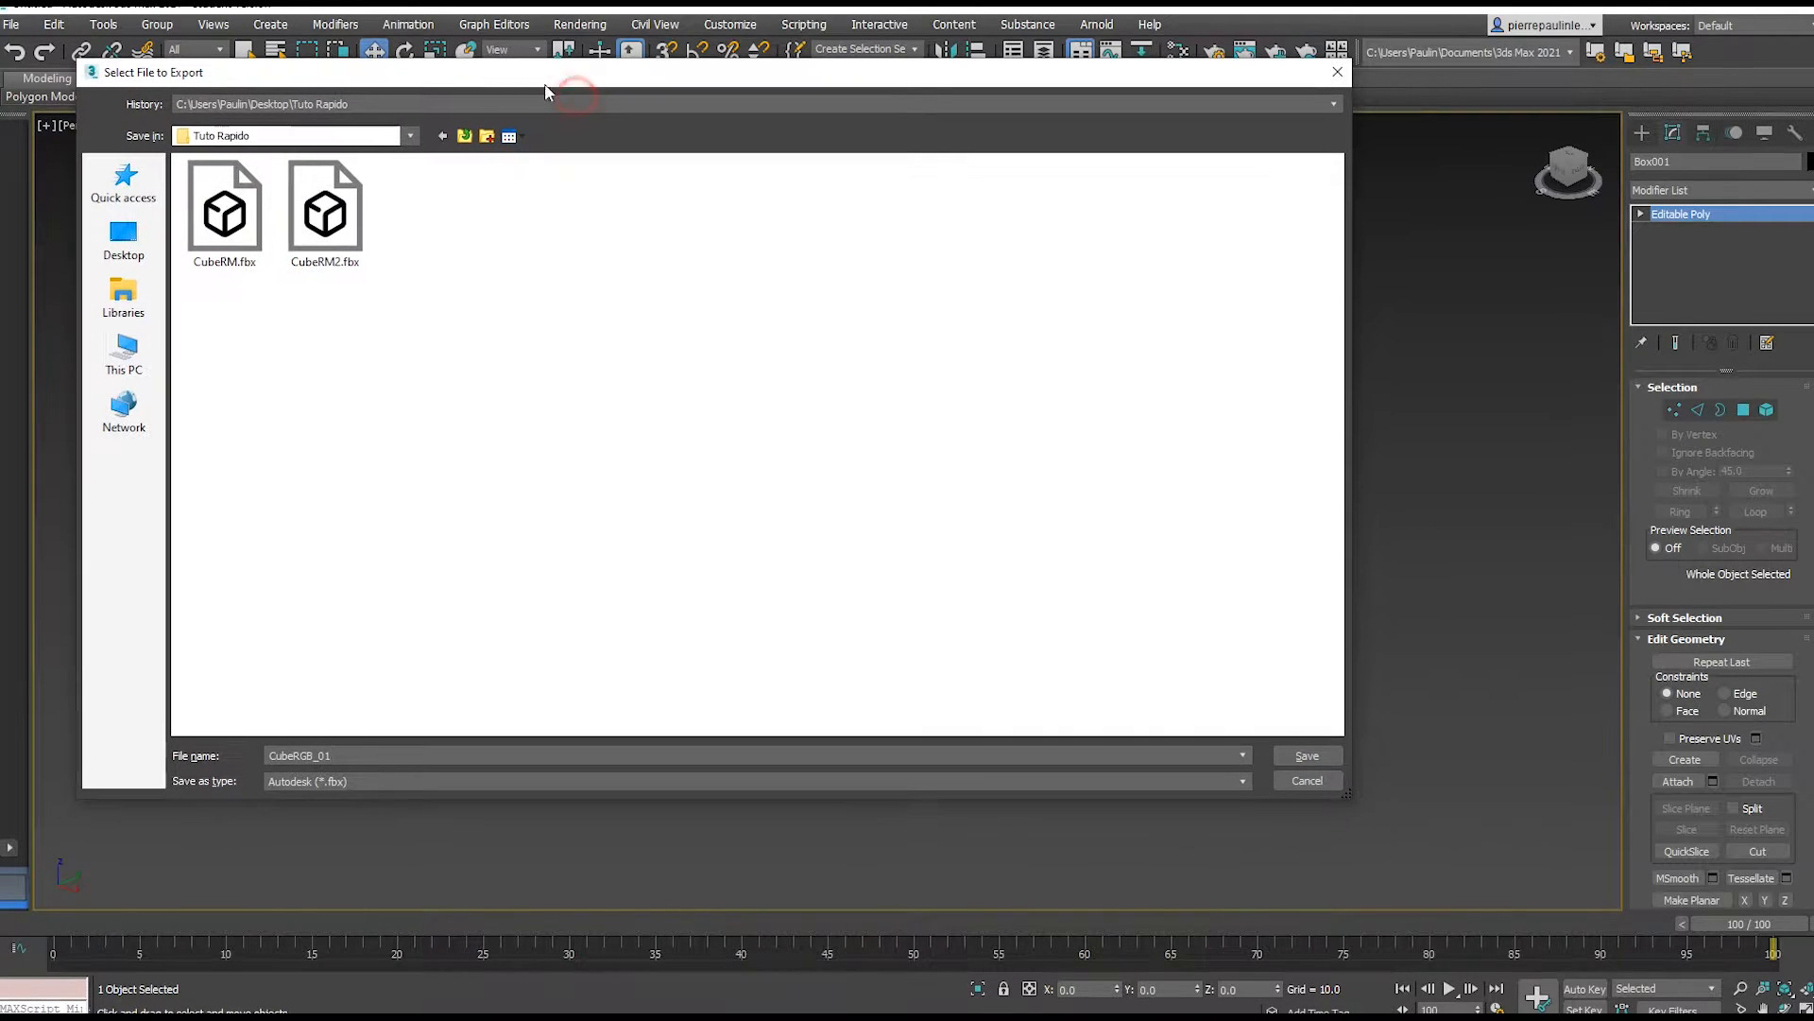
left_click(1305, 757)
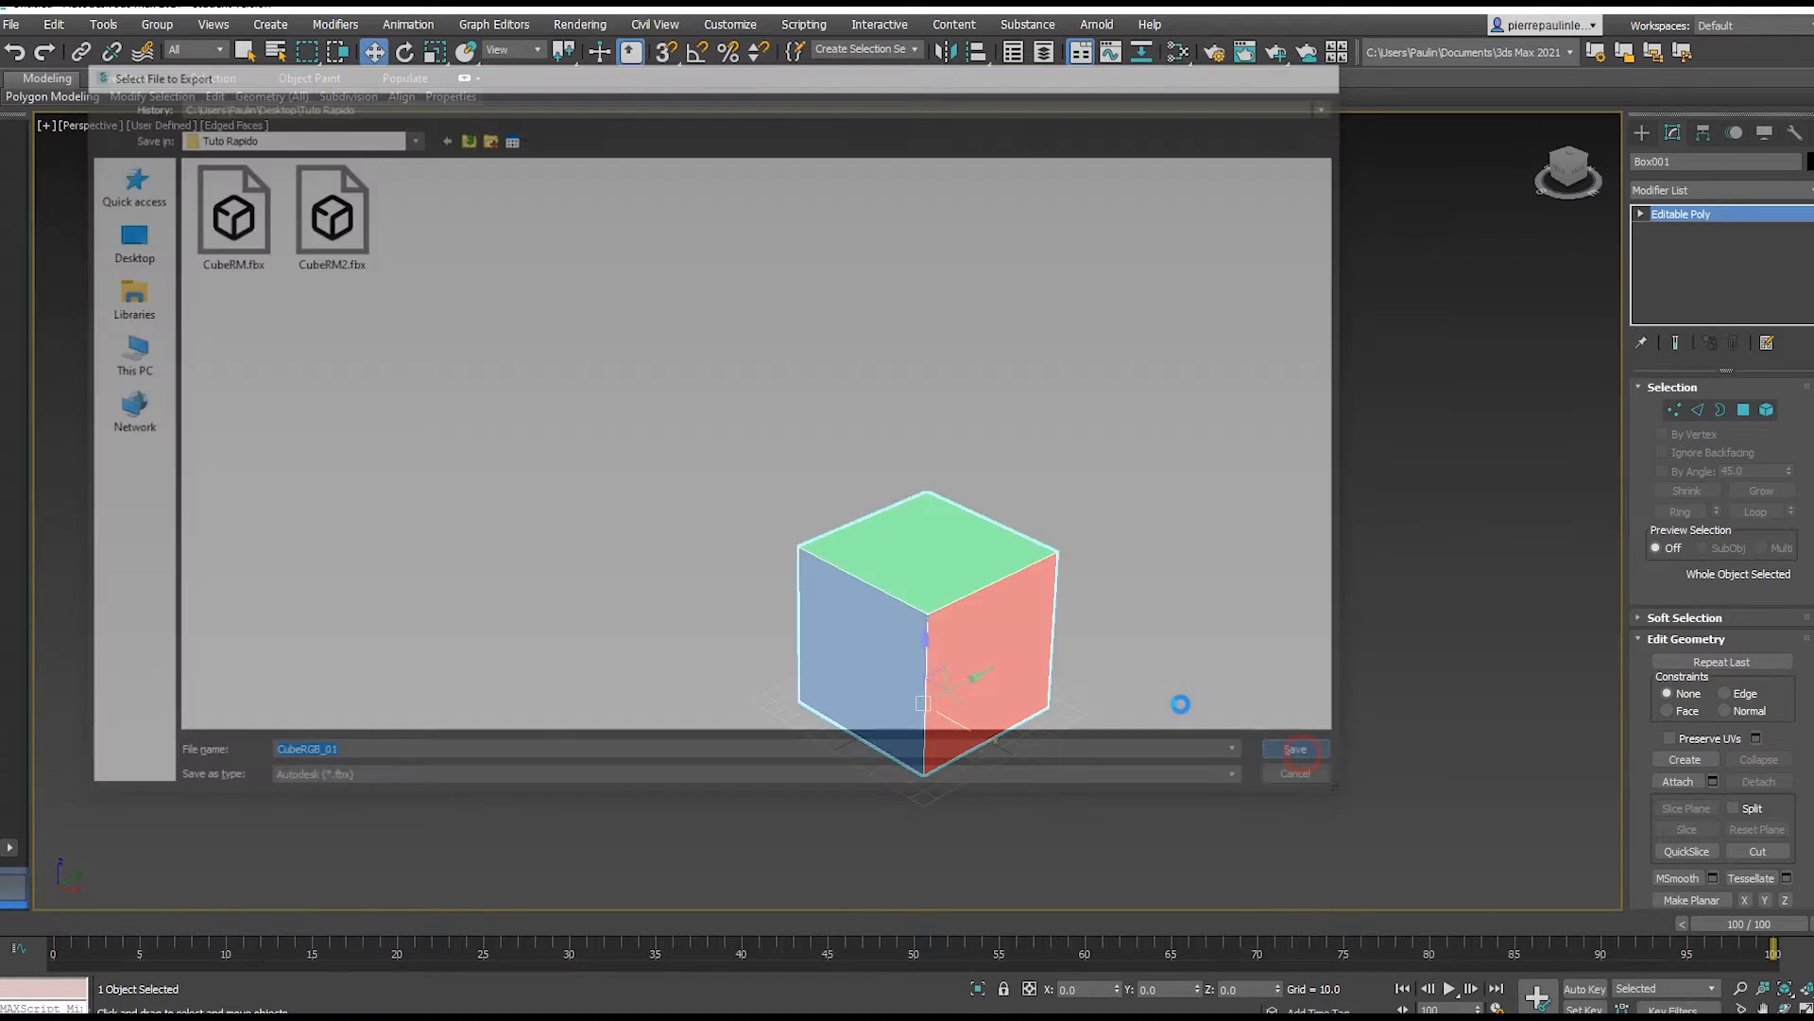
- Review the FBX geometry, animation, embedded media and file format options, and complete the export with the existing settings
mouse_move(1227, 342)
left_mouse_down()
mouse_move(1231, 365)
mouse_move(1228, 339)
left_mouse_up()
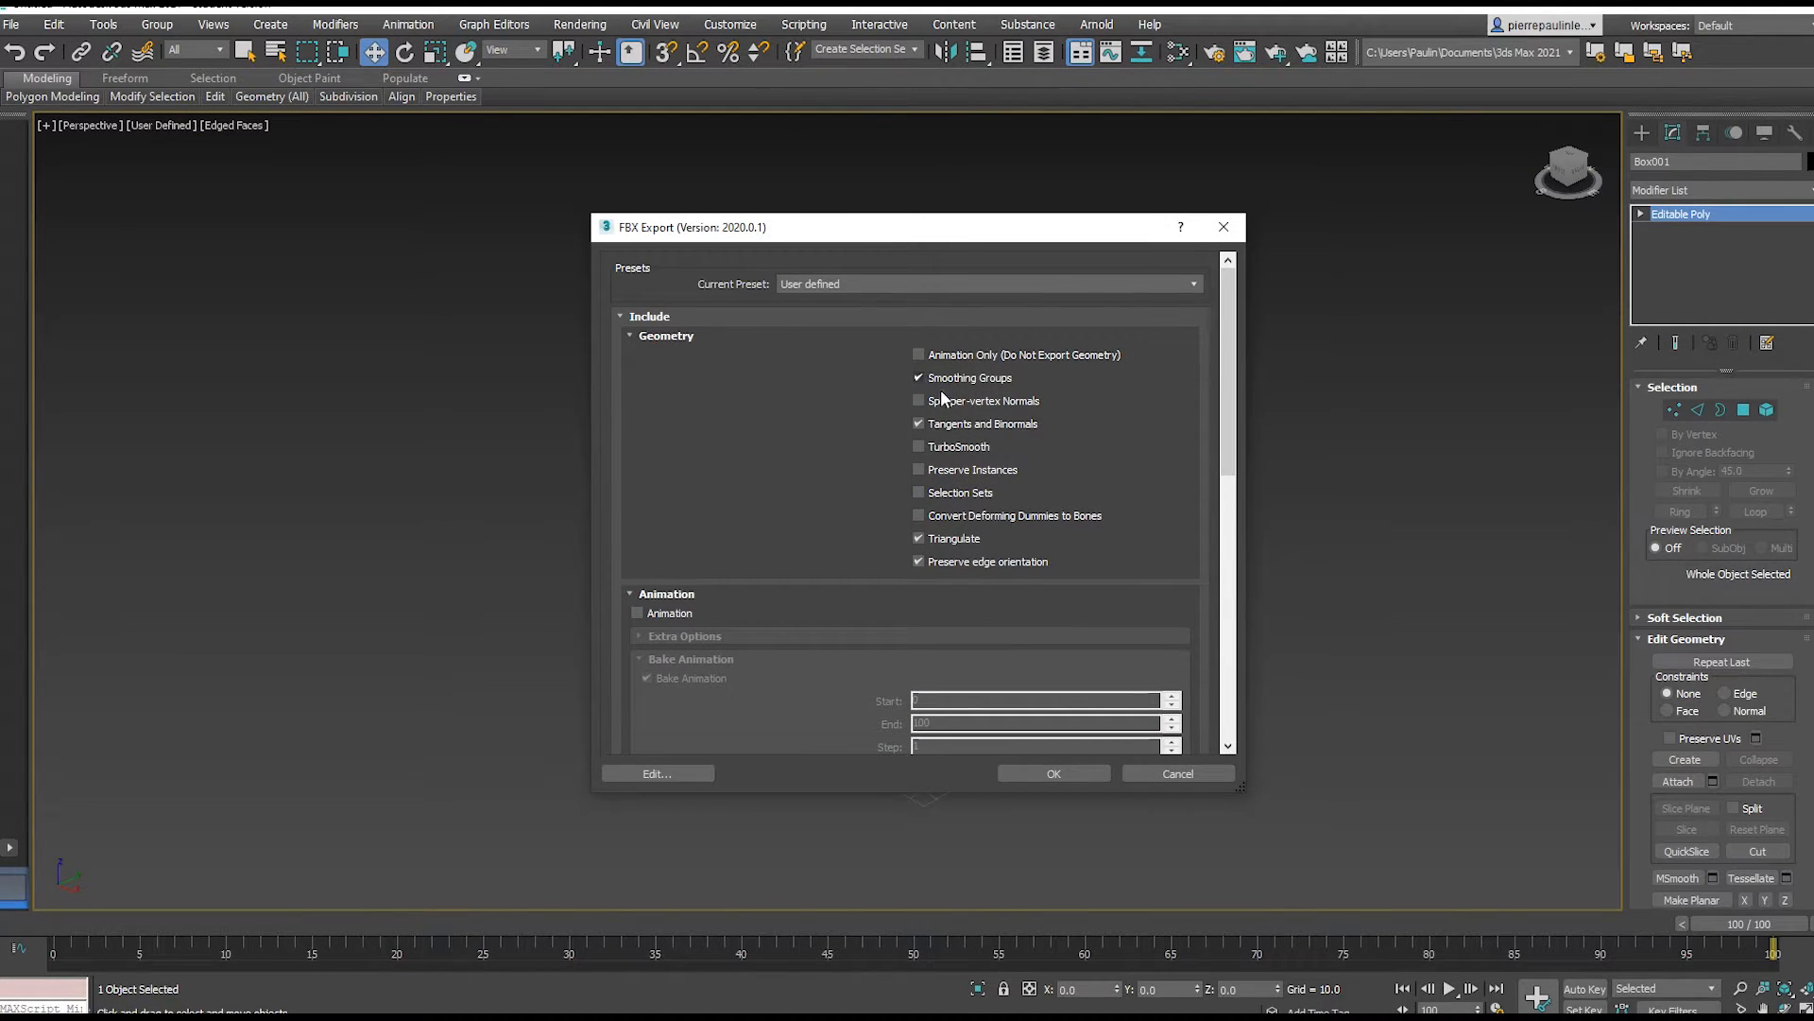
left_click_drag(1224, 364, 1227, 349)
left_click_drag(1222, 399, 1228, 453)
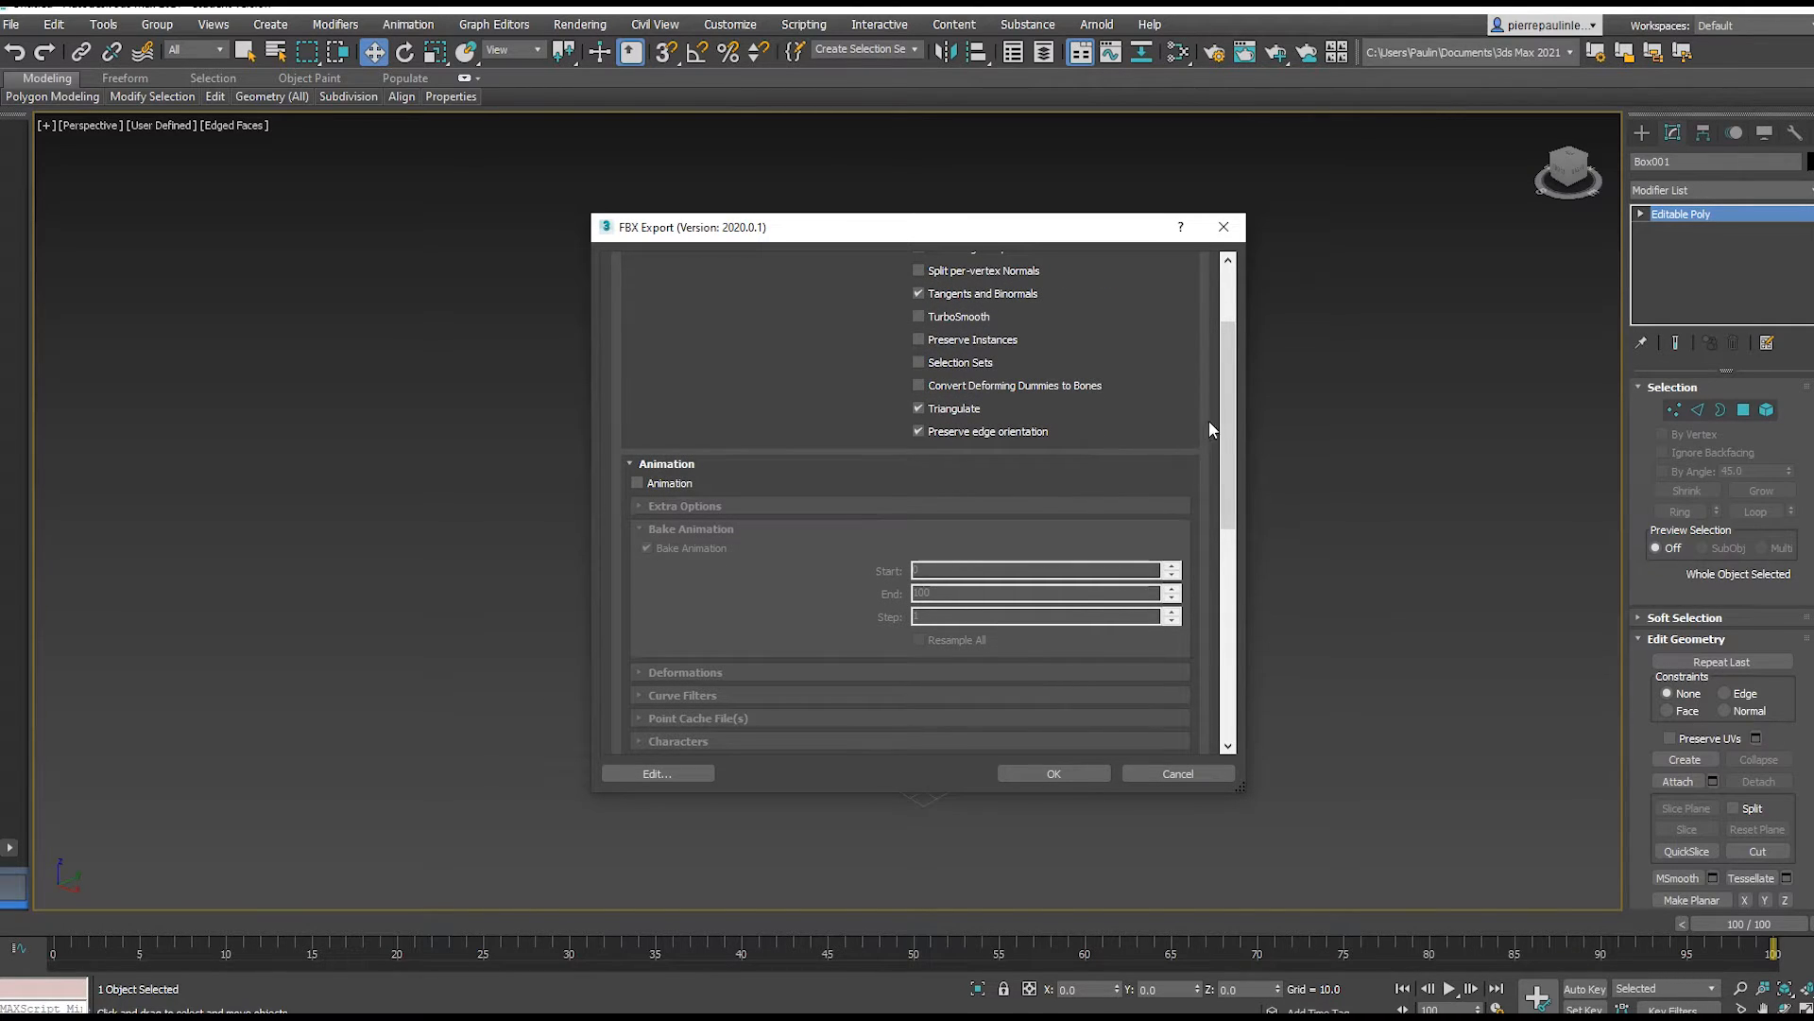
scroll(1229, 426, "down", 1)
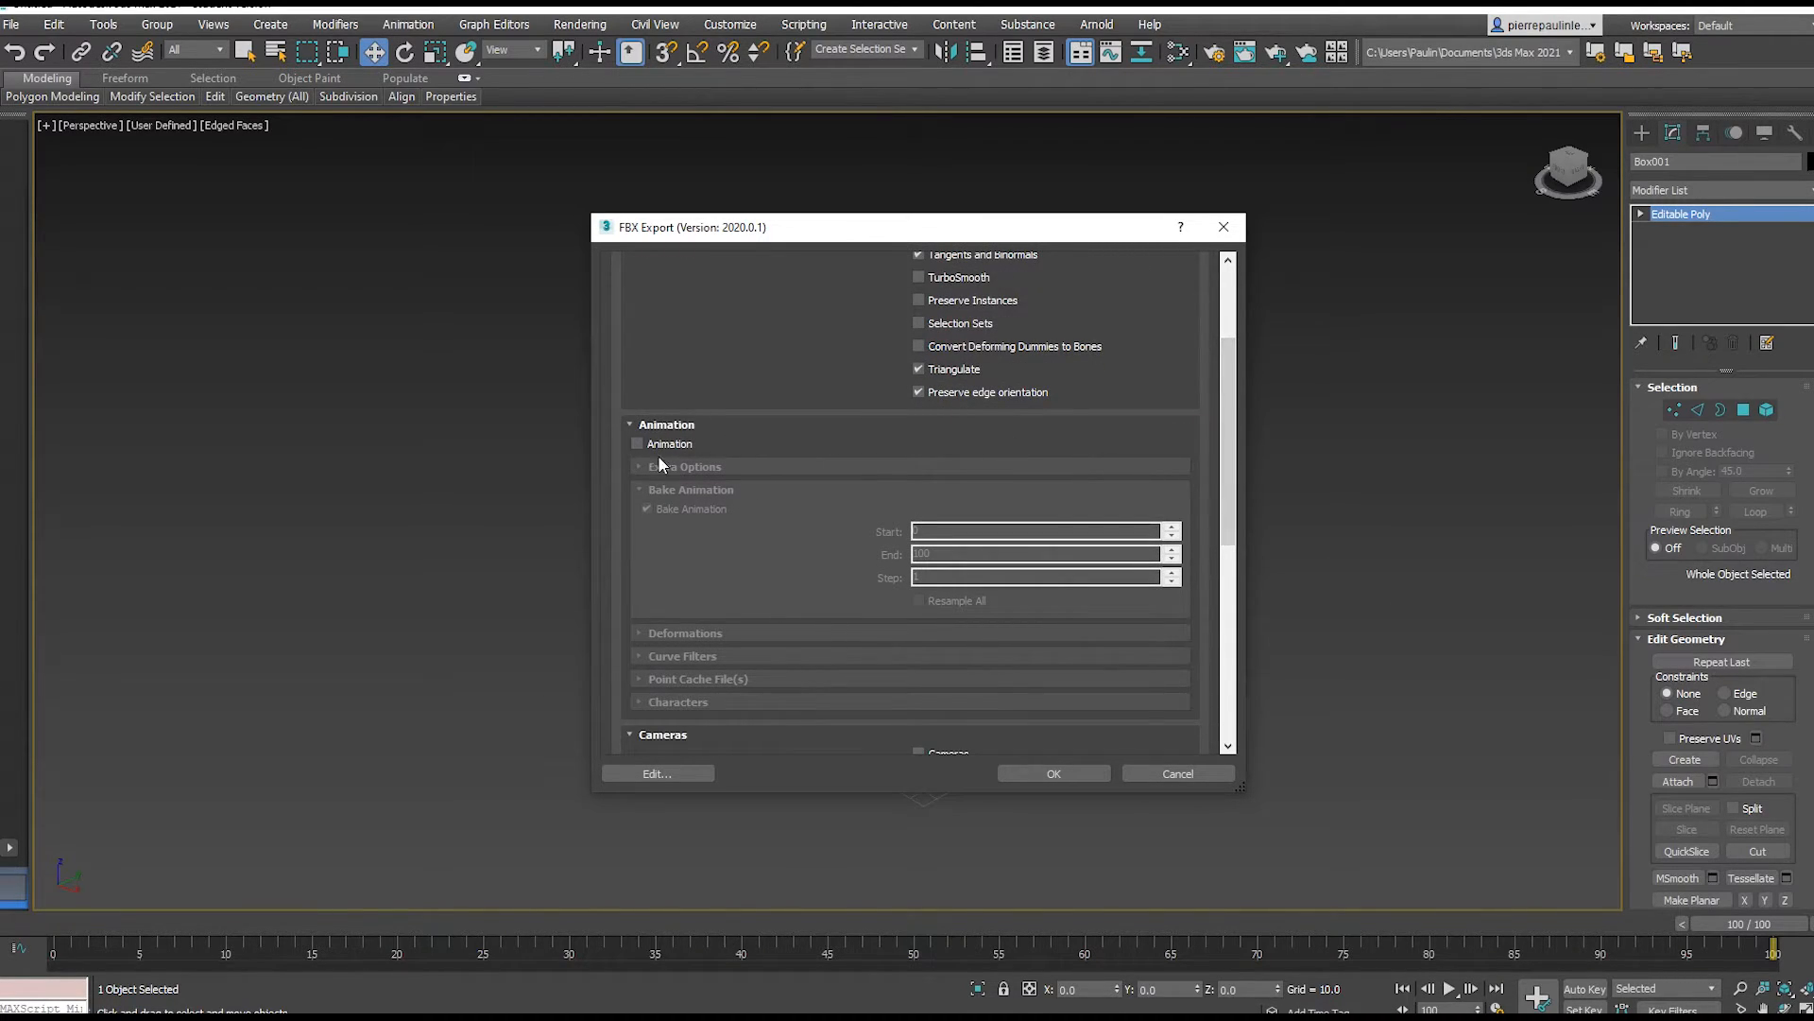
left_click_drag(1223, 437, 1217, 597)
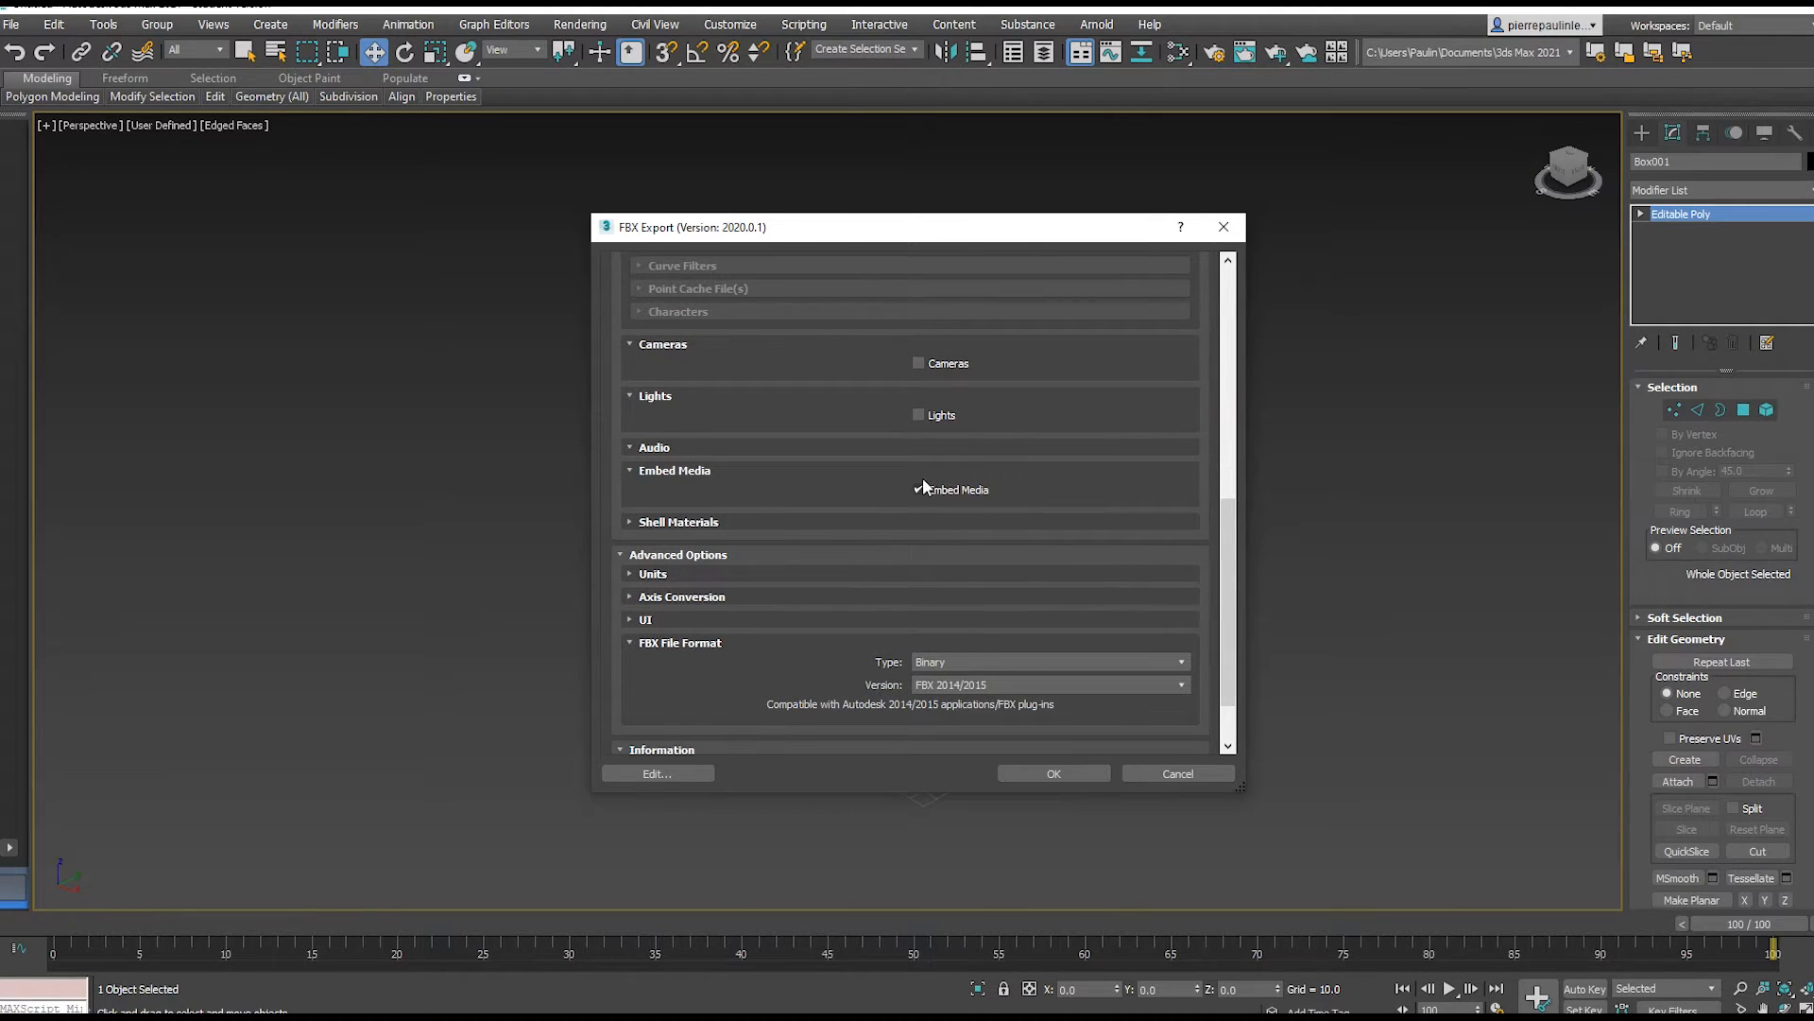
left_click_drag(1225, 548, 1223, 605)
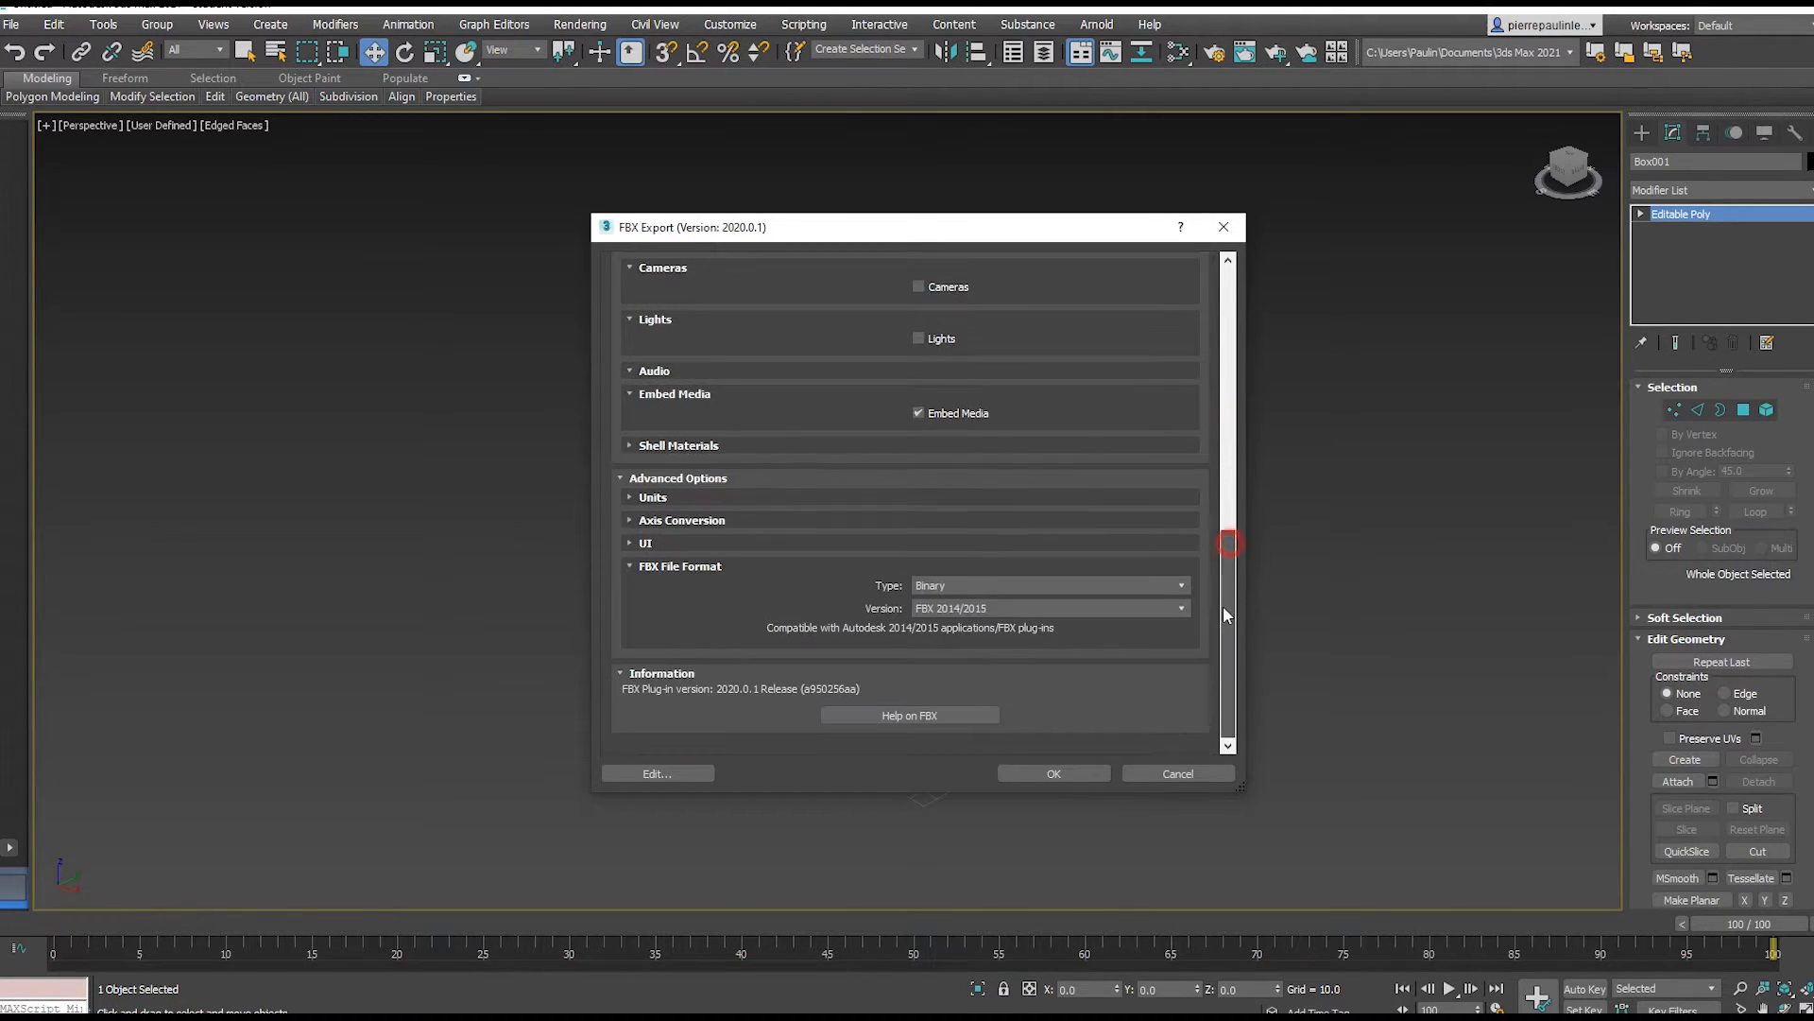
left_click(1053, 773)
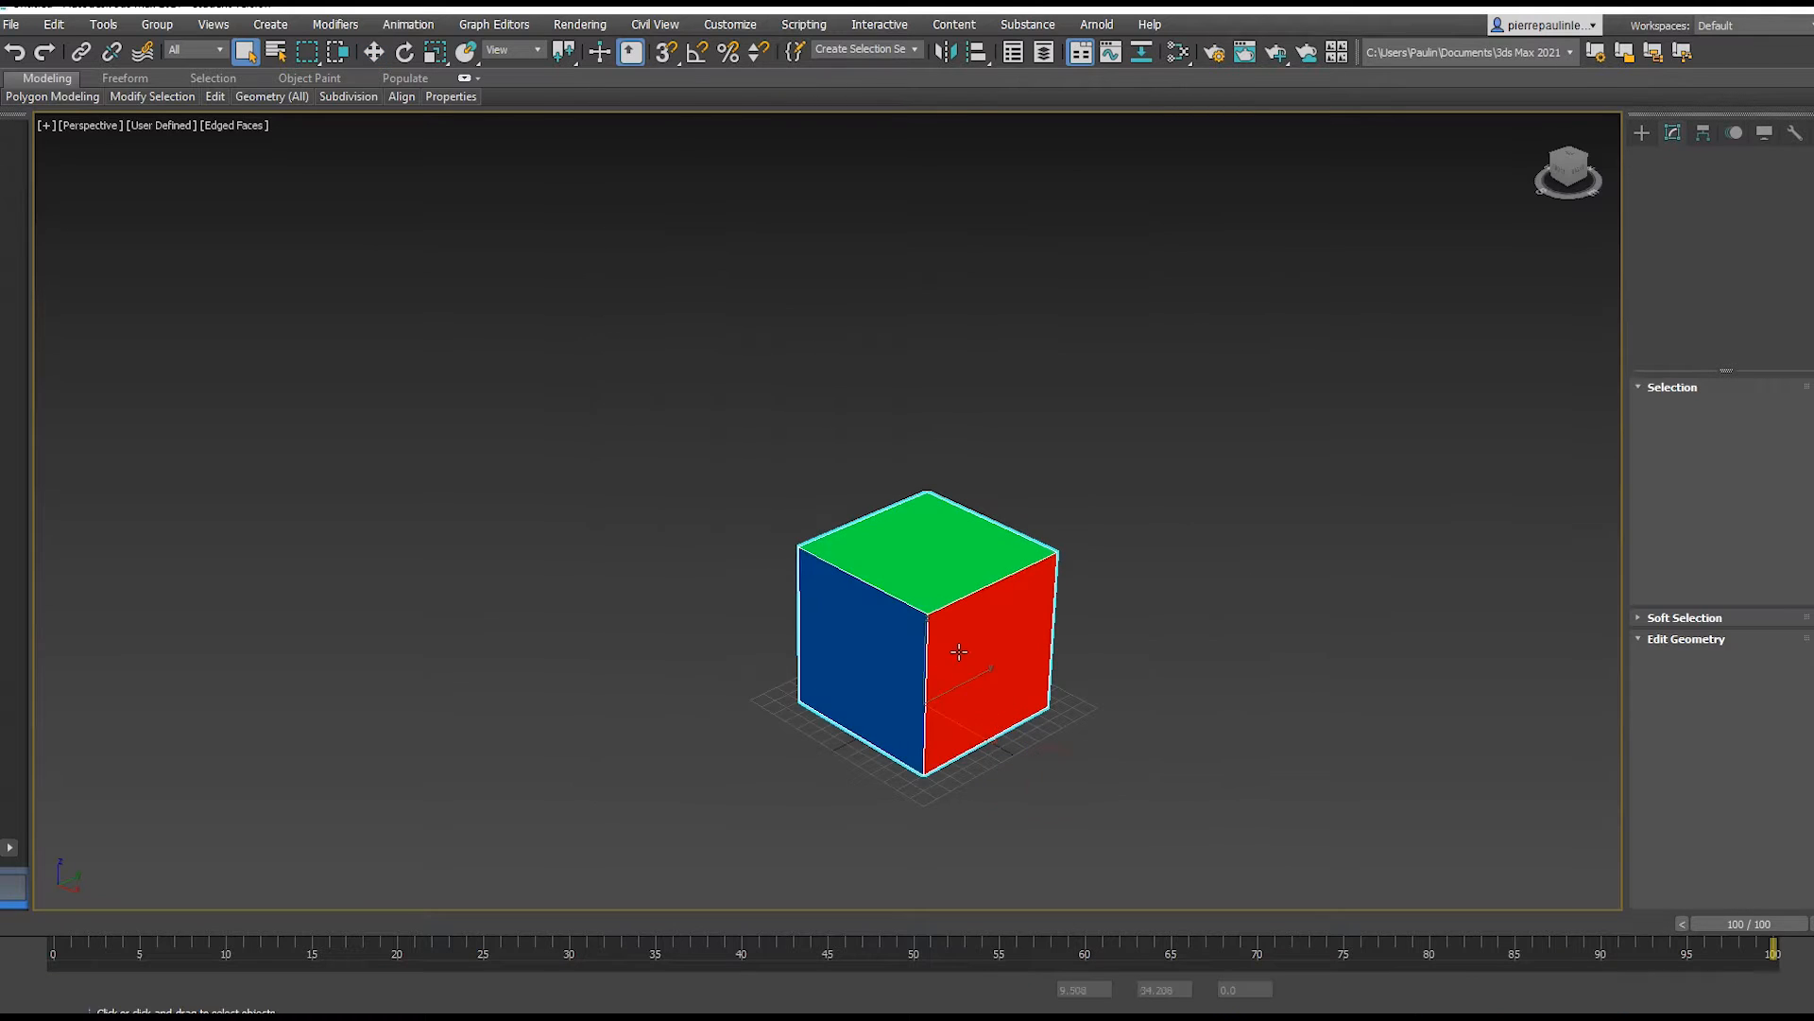
key("q")
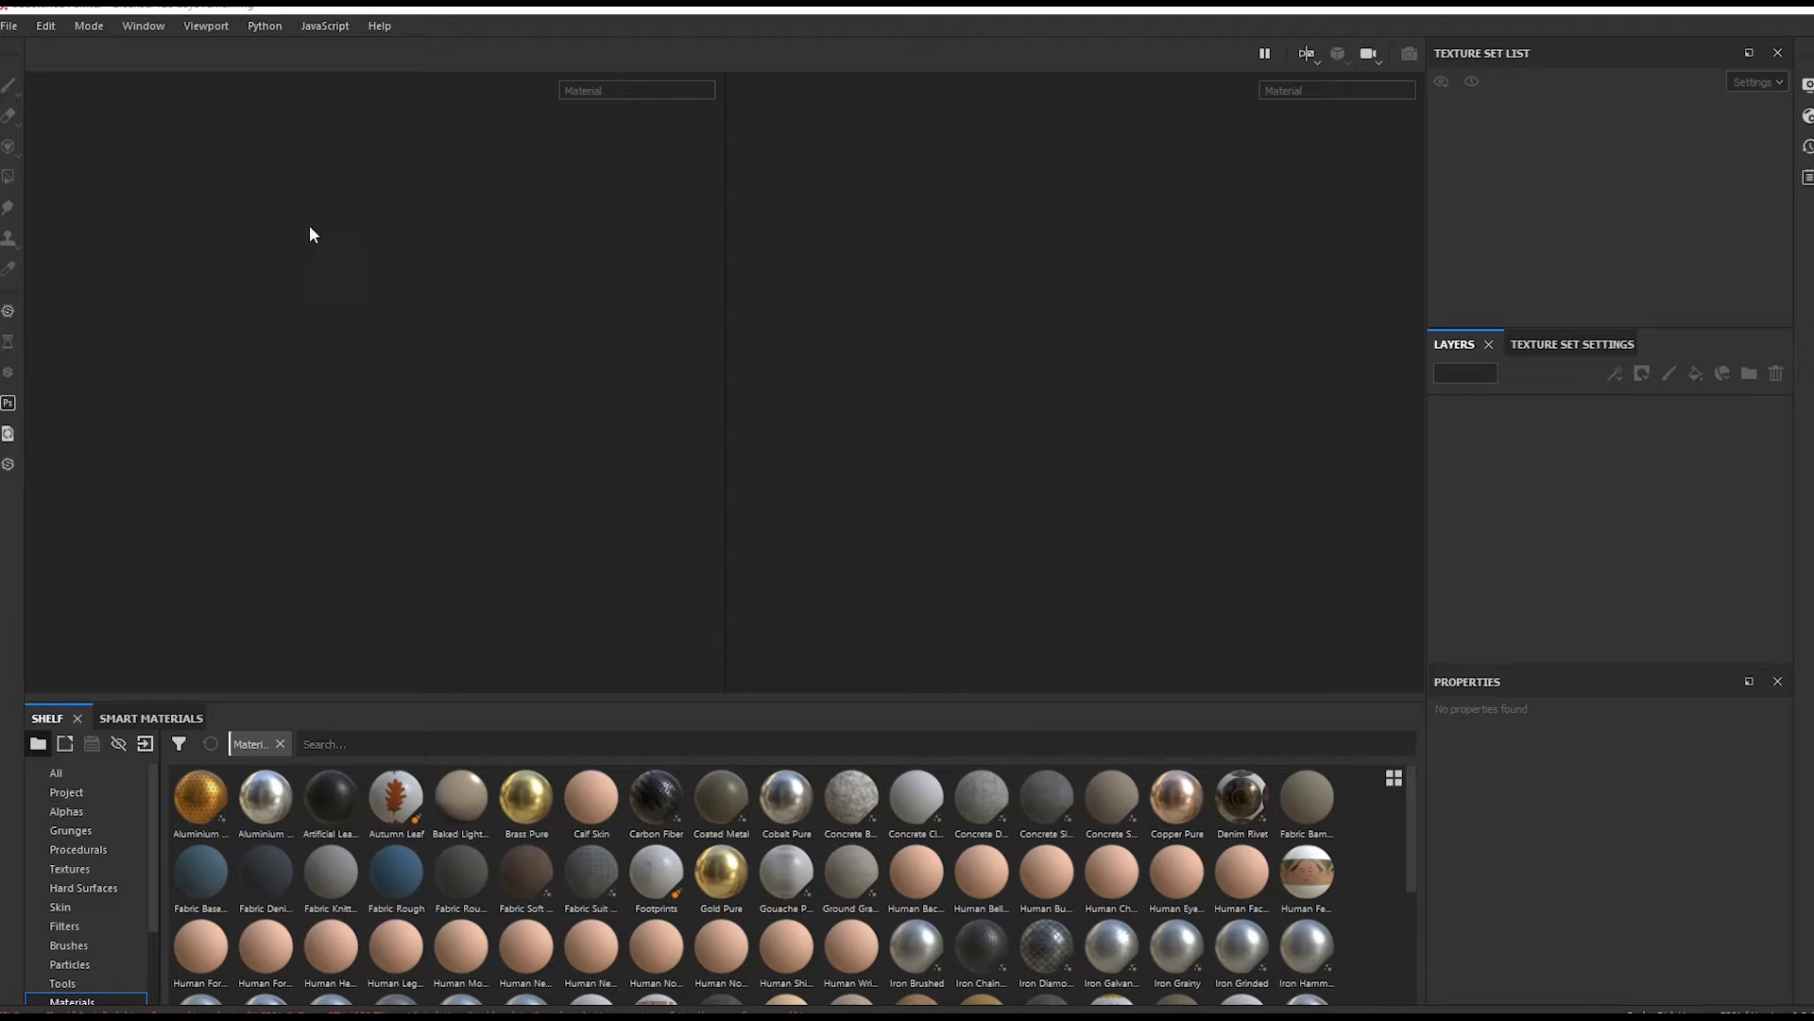
- Switch to Substance Painter and create a new project from the mesh CubeRGB_01.fbx with the default project settings
left_click(12, 27)
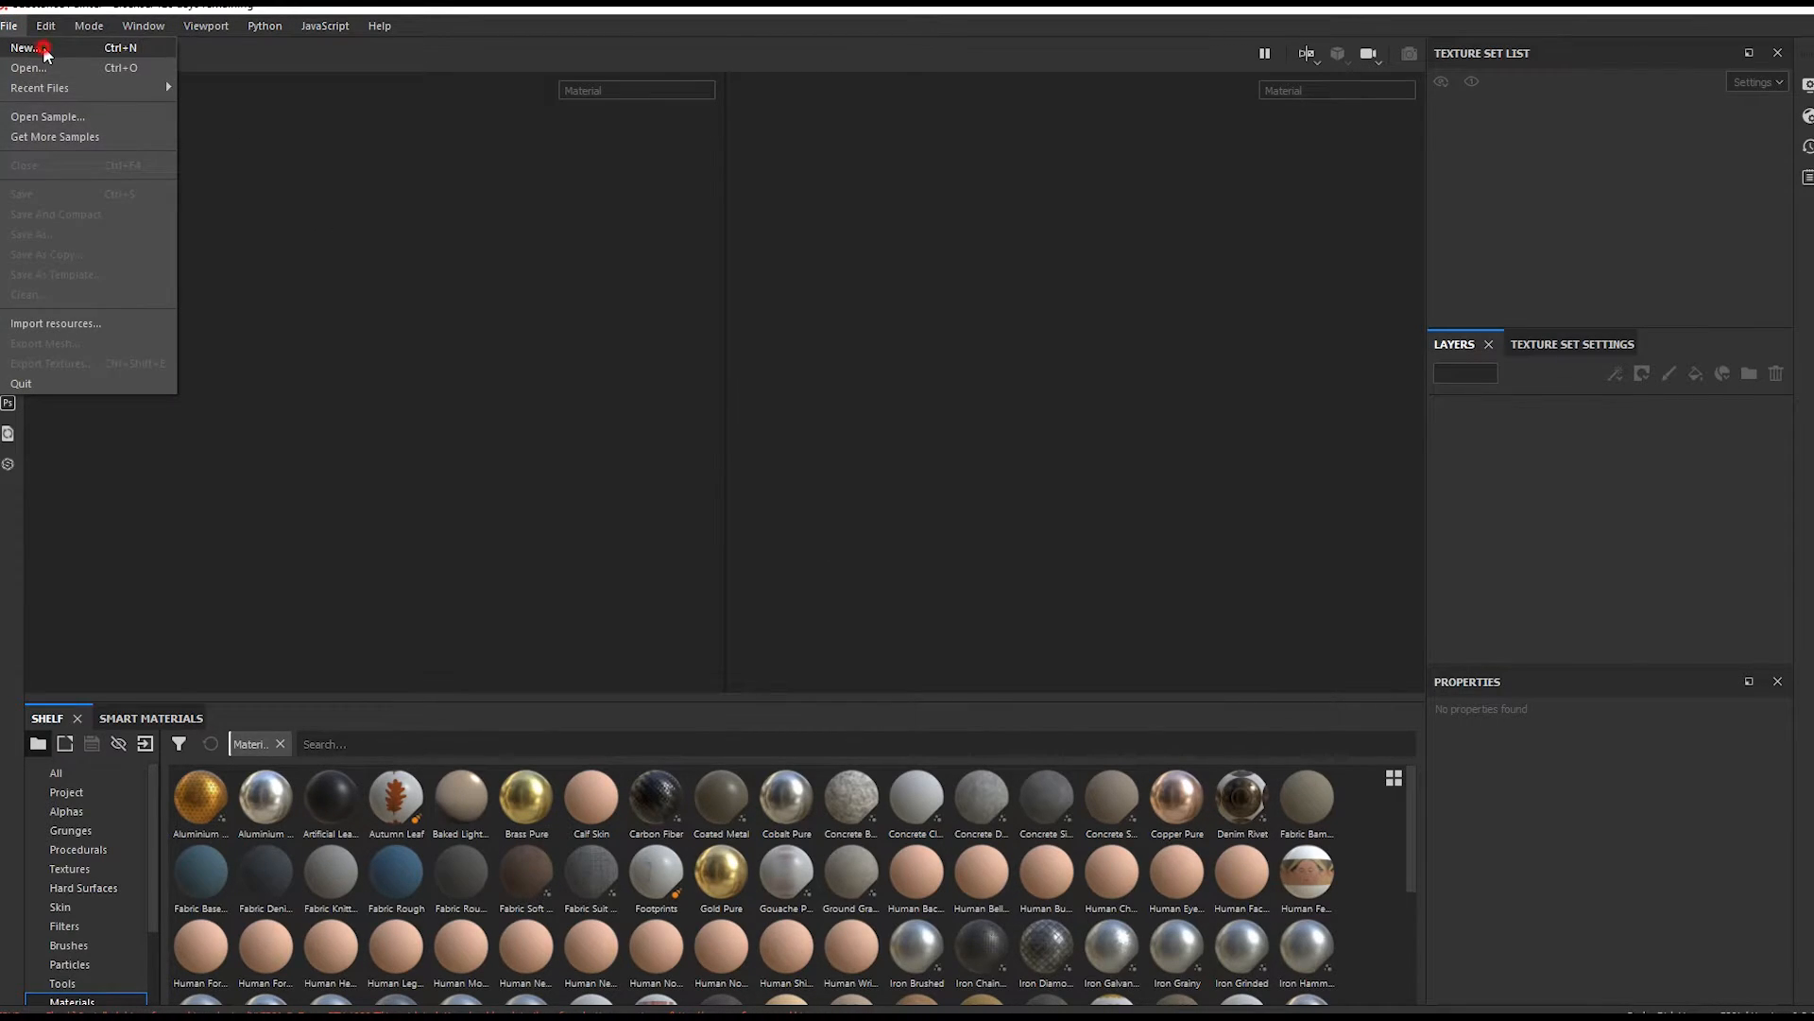
left_click(25, 47)
left_click(1099, 247)
left_click_drag(1124, 215, 836, 193)
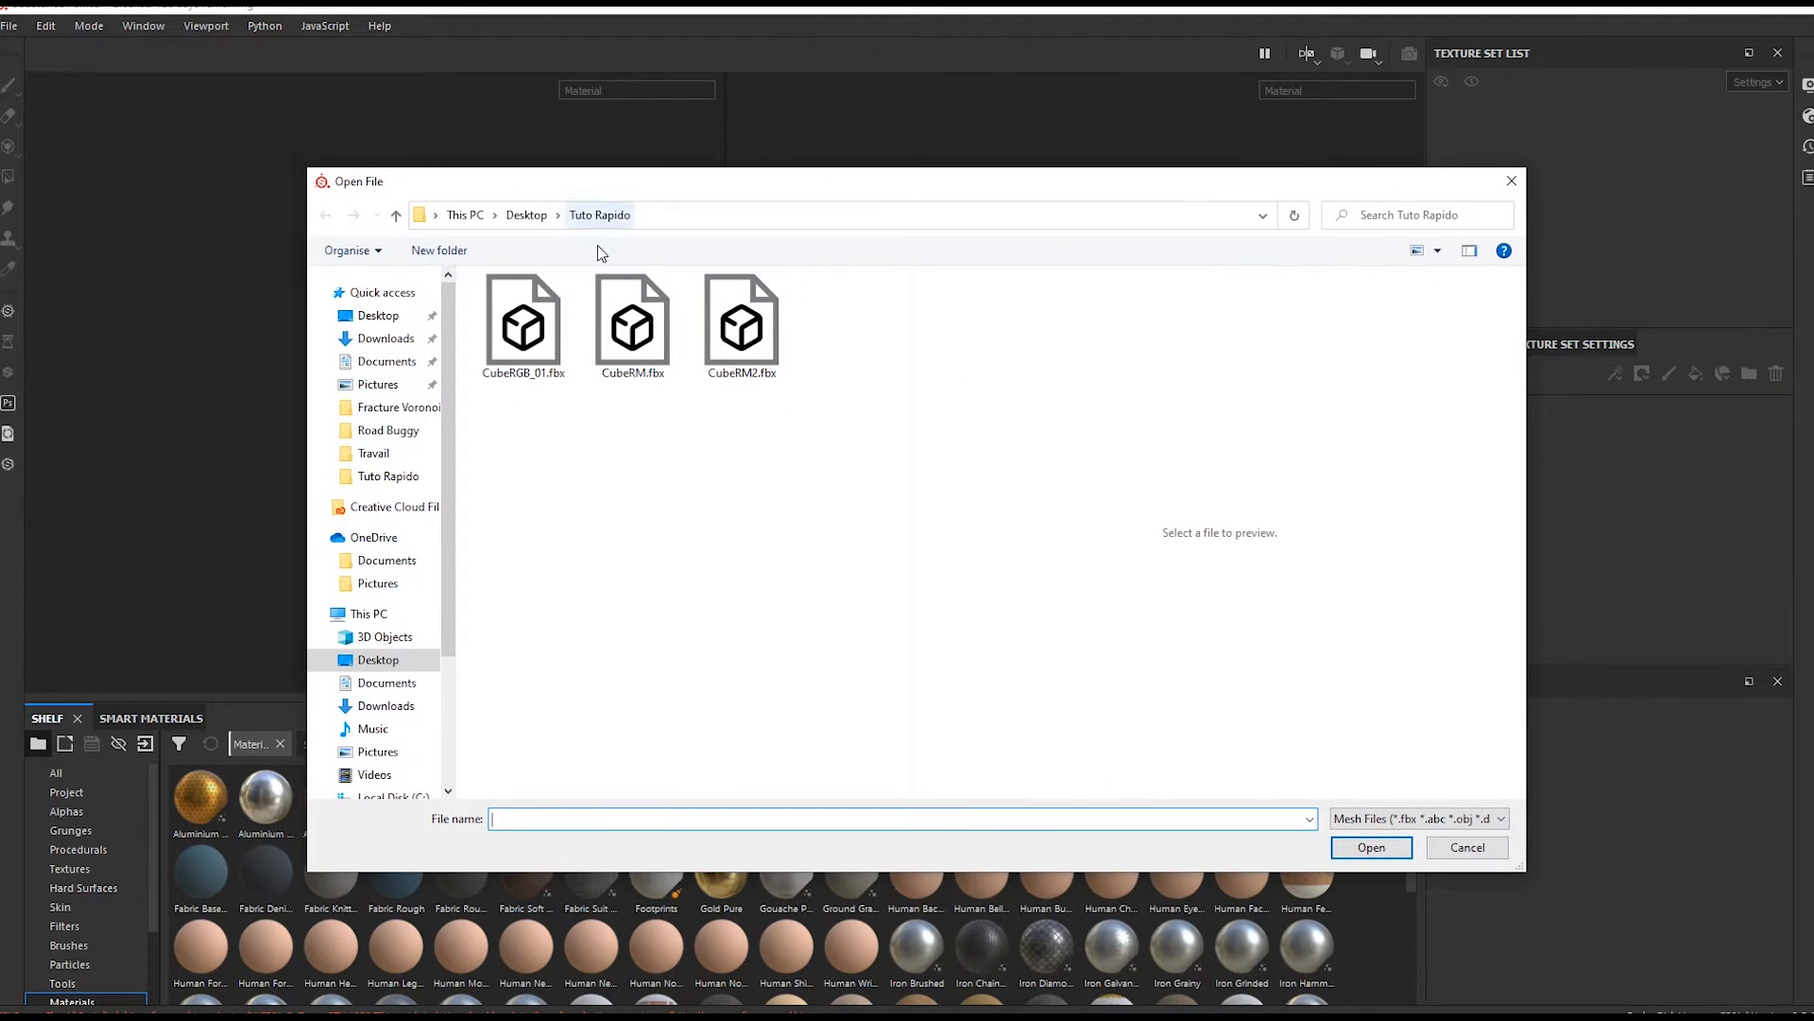
left_click(528, 364)
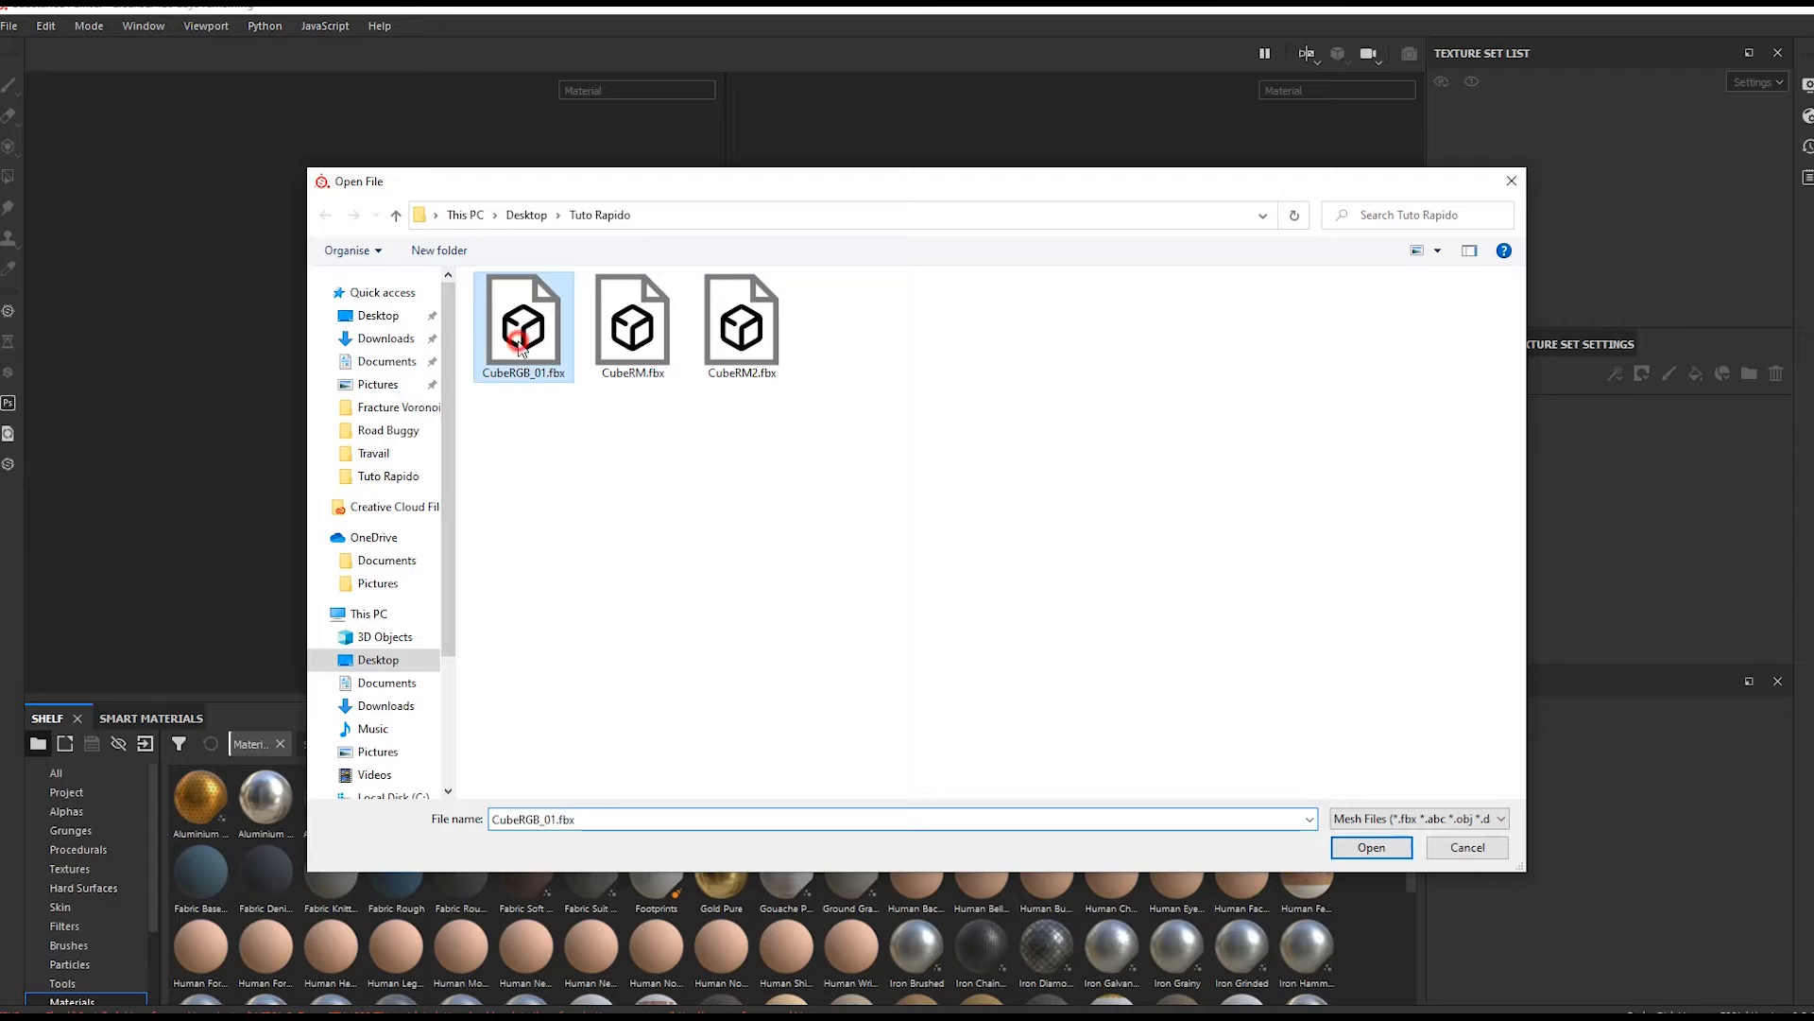
left_click(1372, 851)
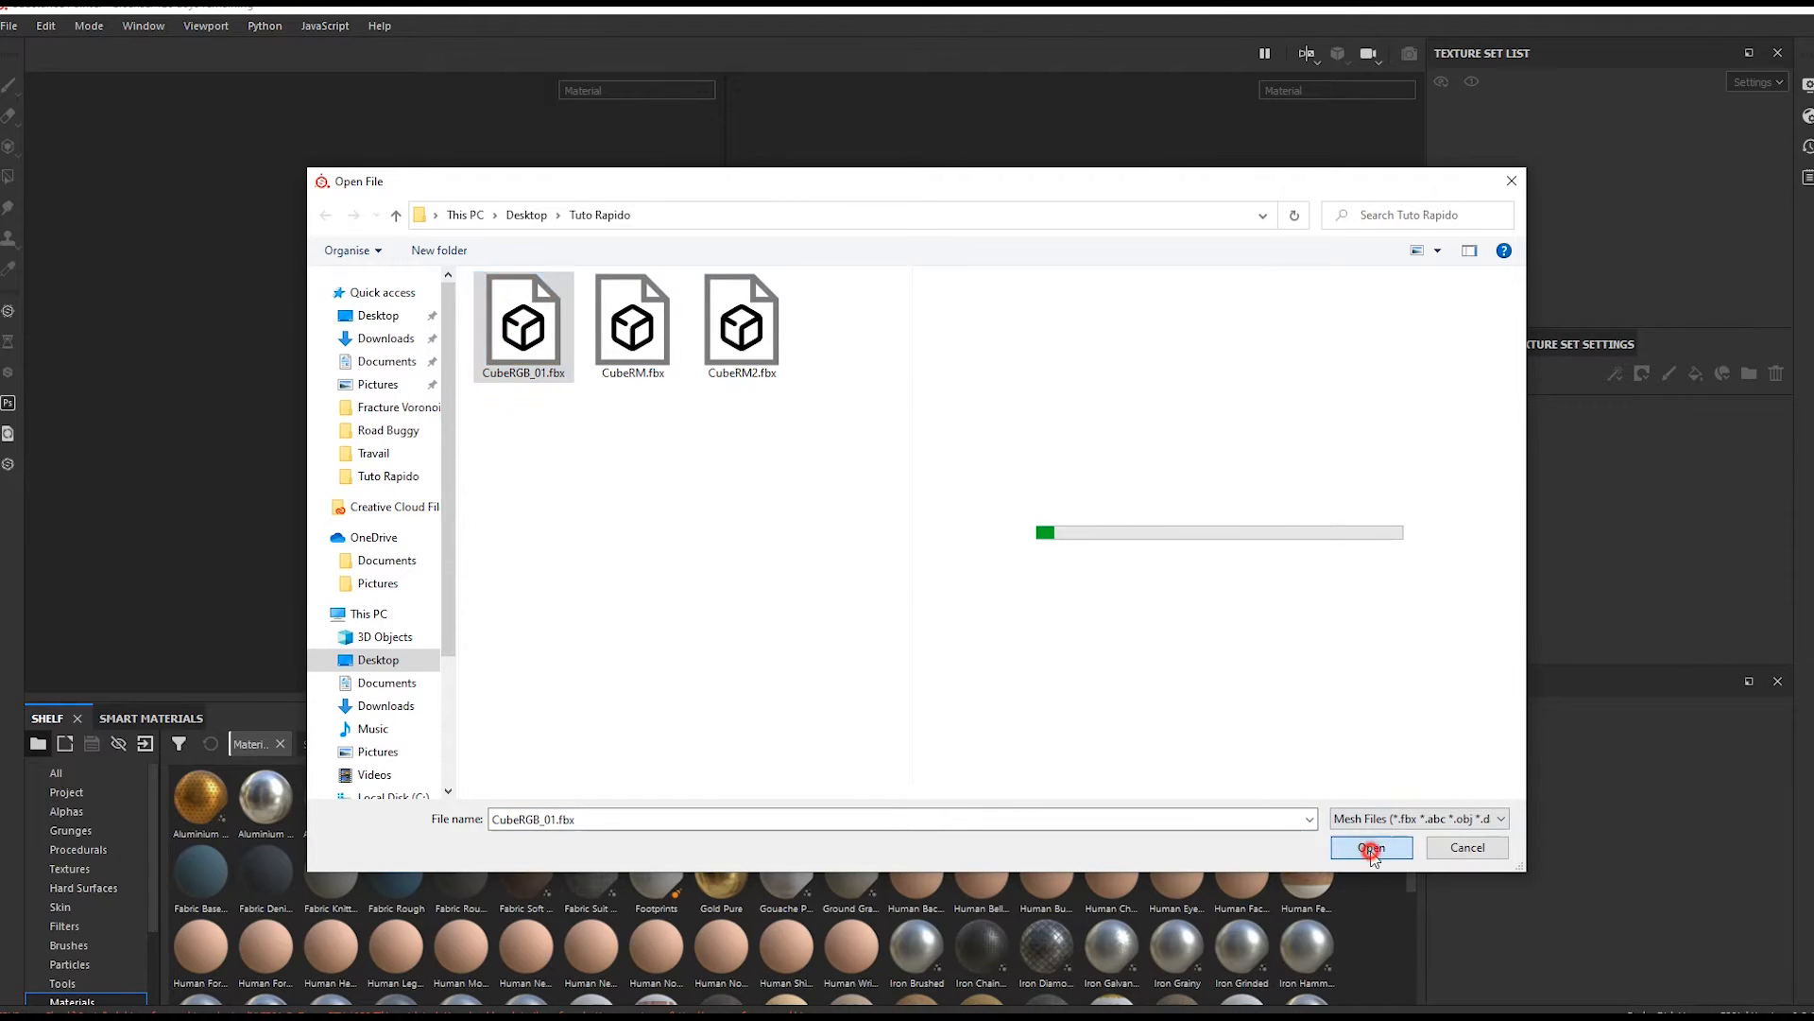
left_click_drag(913, 193, 882, 145)
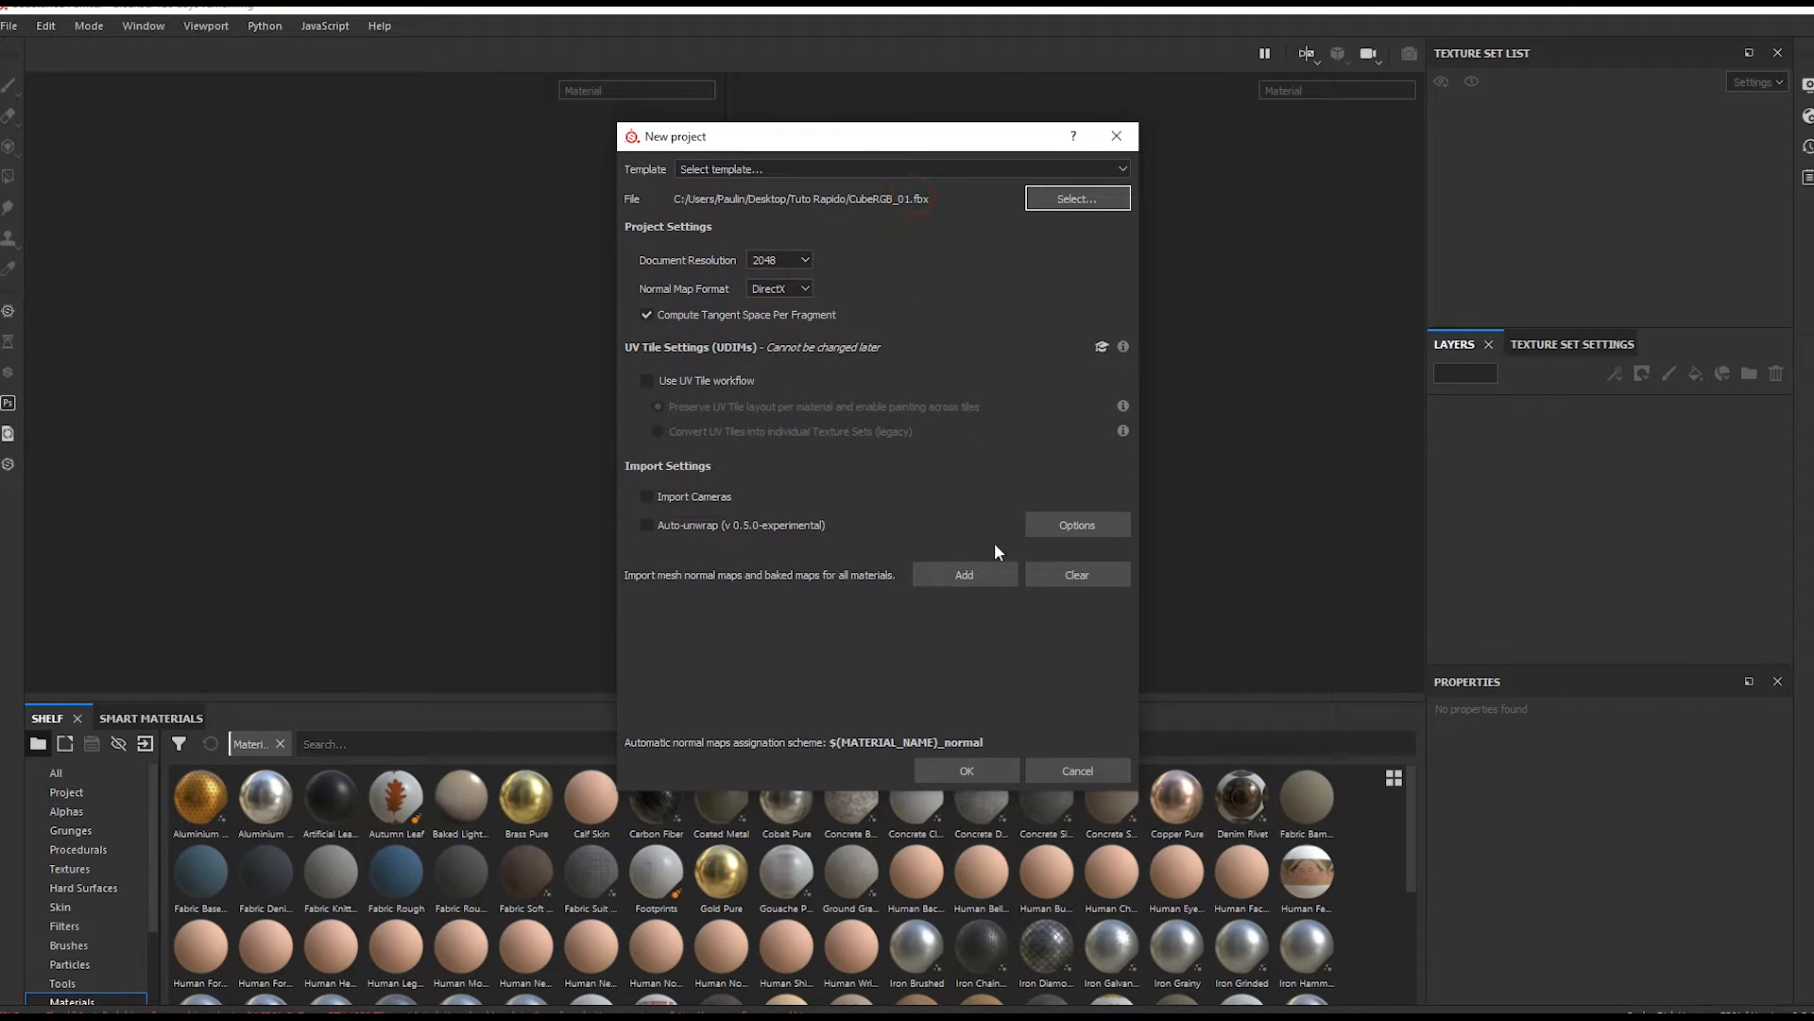
left_click(973, 771)
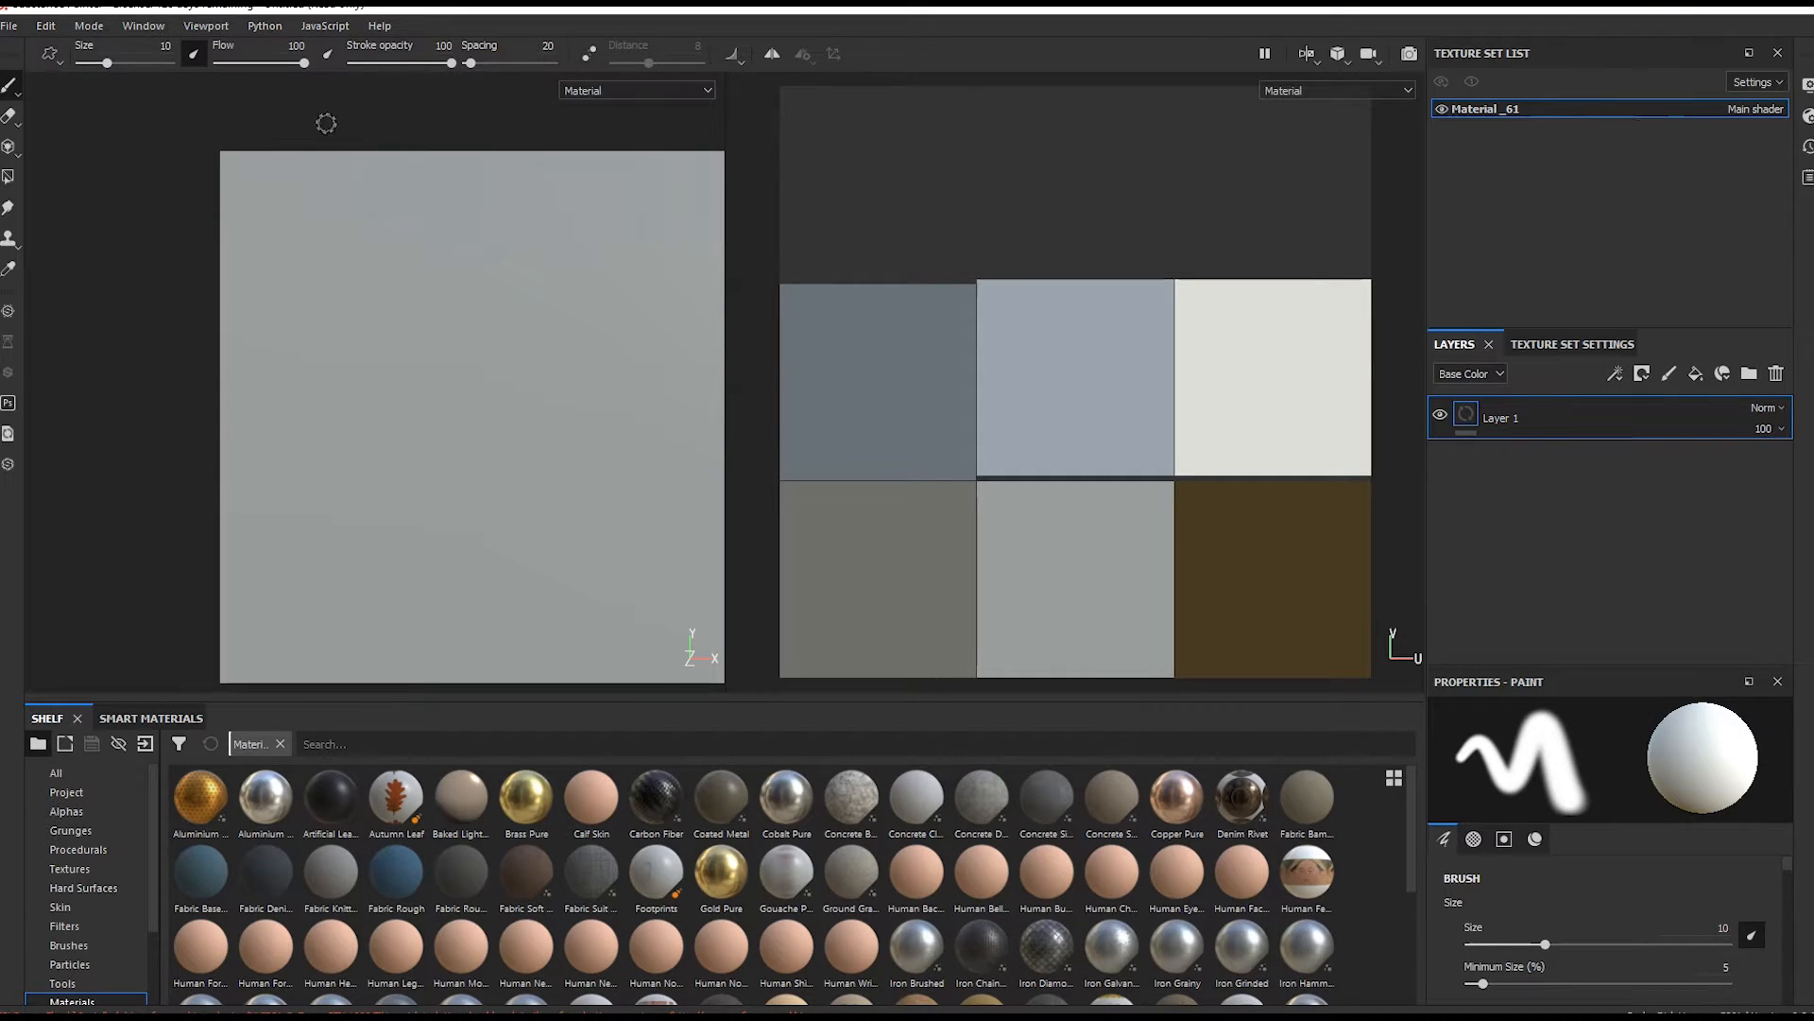
- View the cube at an angle and open the mesh map baking settings for its texture set
left_click_drag(364, 309, 494, 478, "alt")
right_click_drag(494, 478, 330, 271, "alt")
left_click_drag(353, 280, 434, 357, "alt")
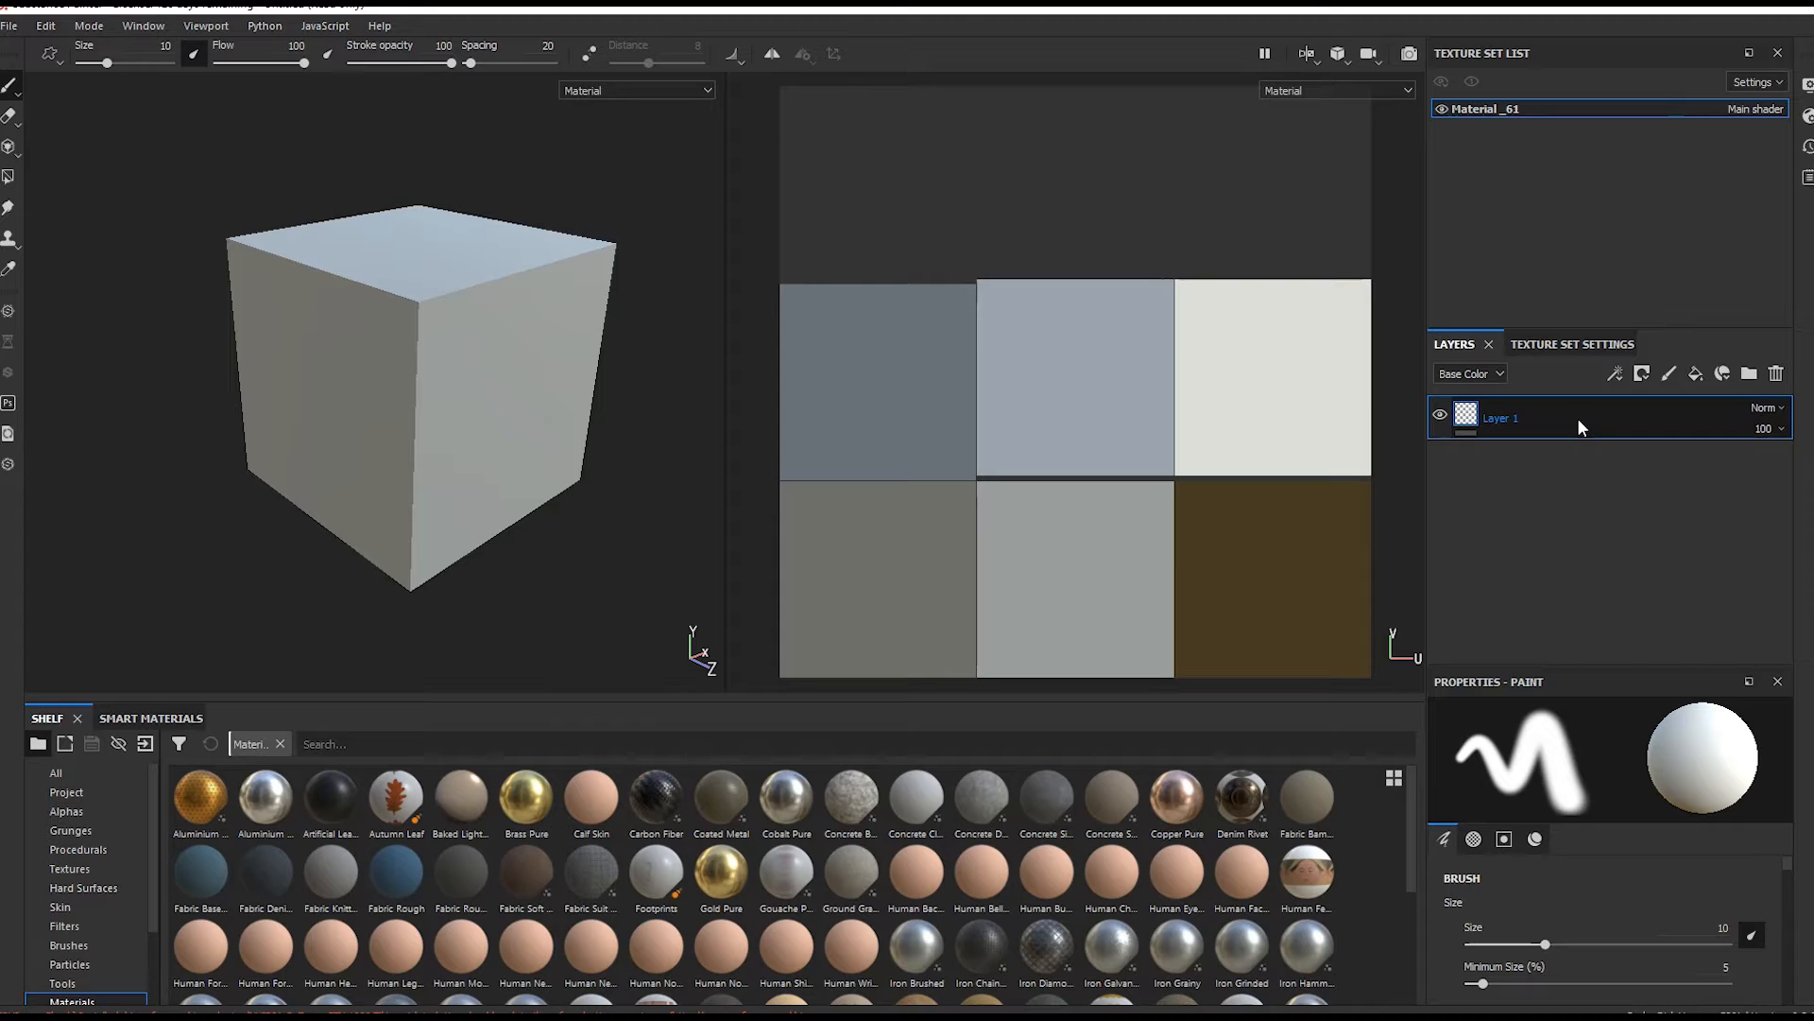
left_click(1553, 344)
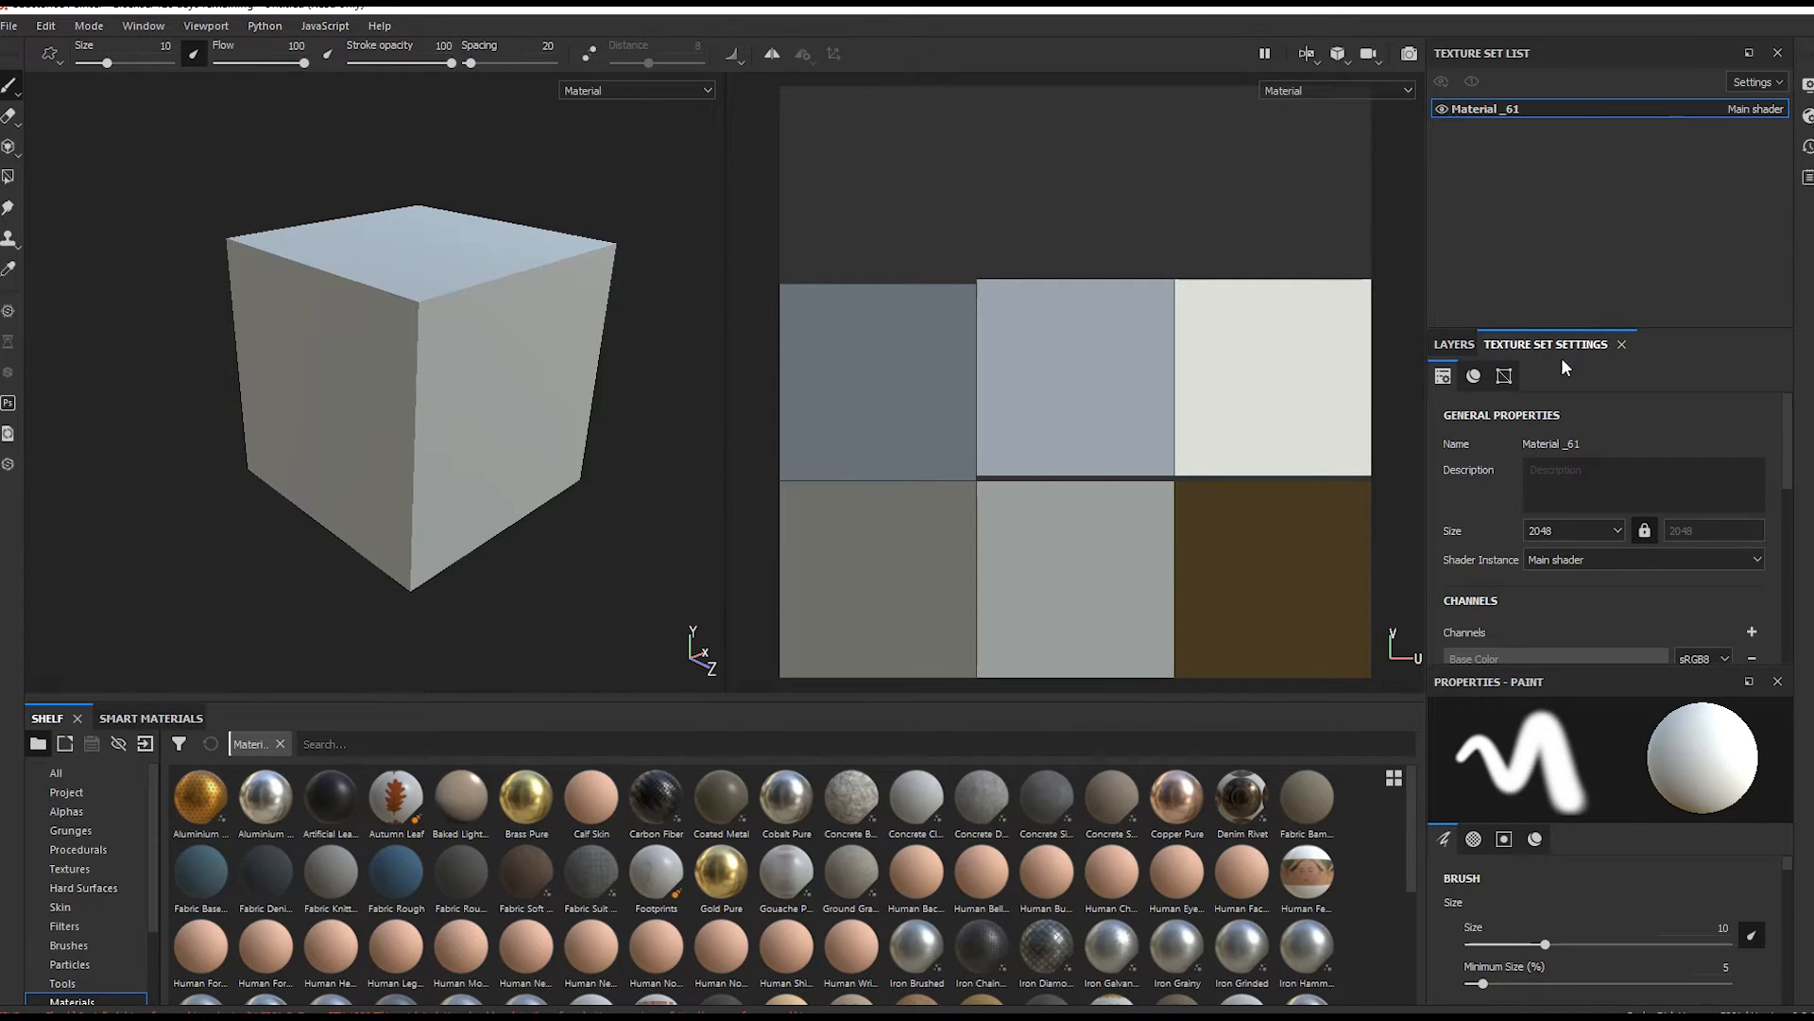
left_click_drag(1786, 436, 1741, 547)
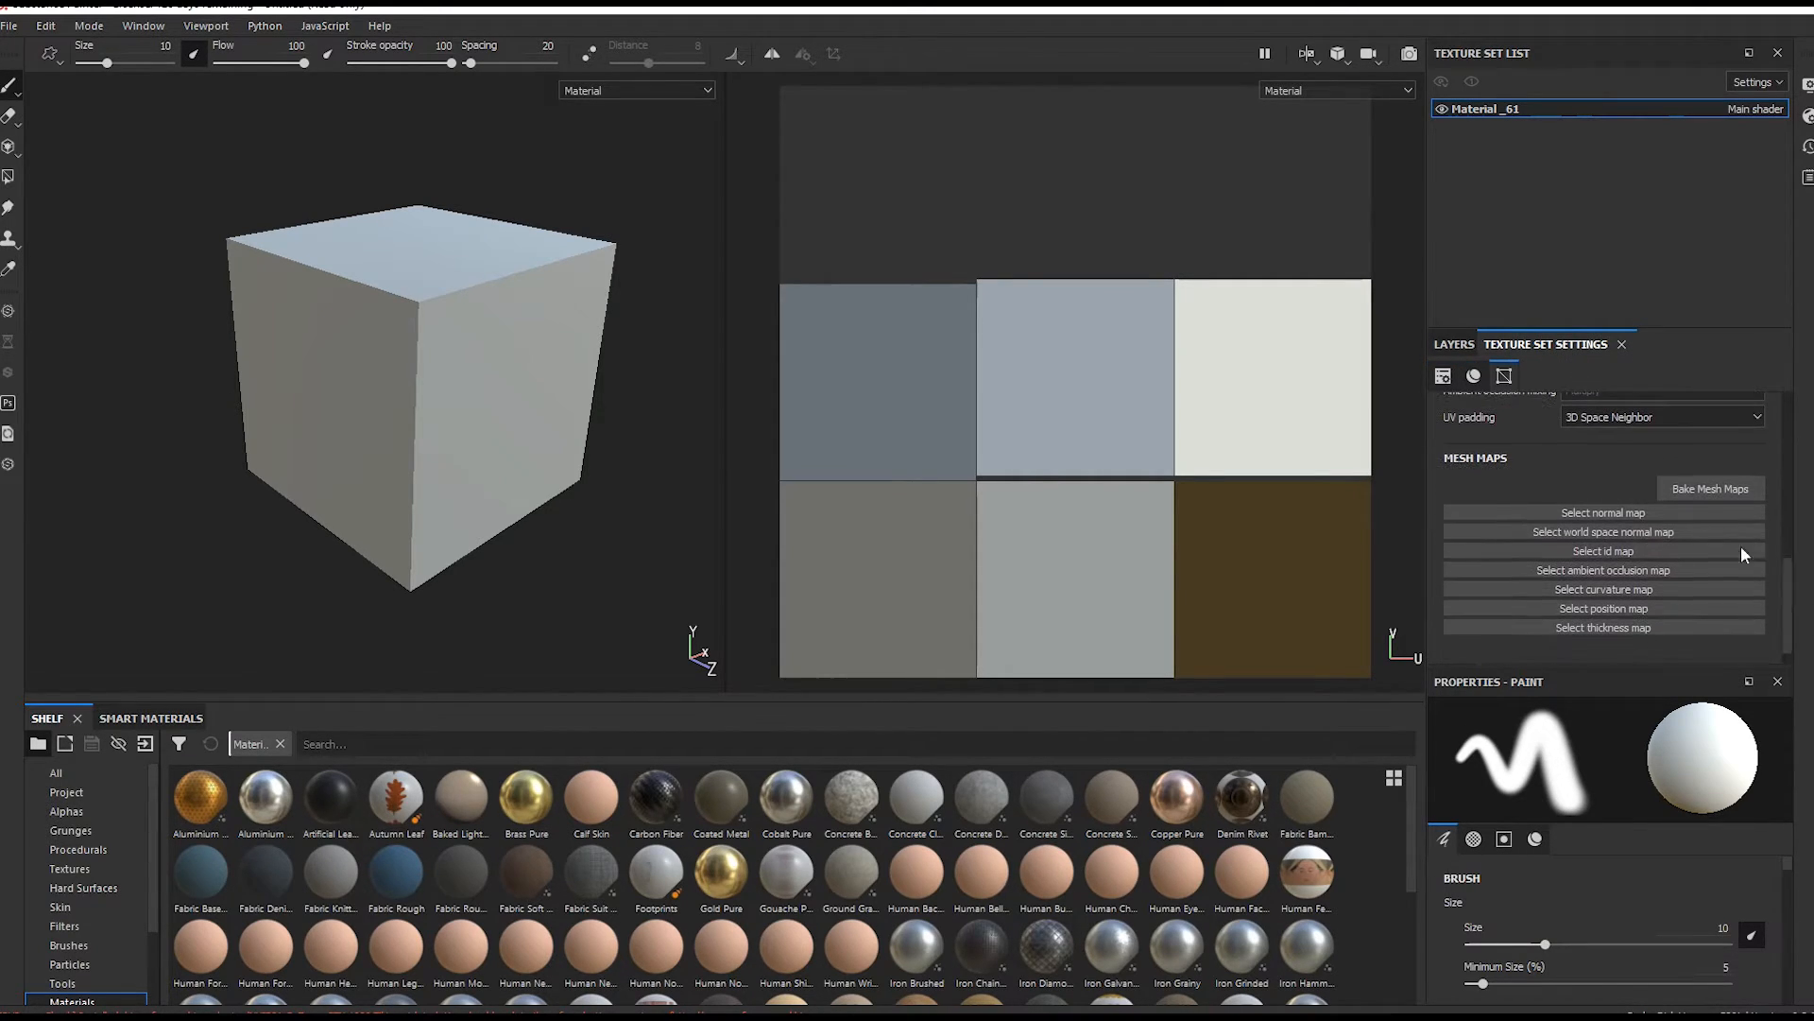
left_click(1710, 487)
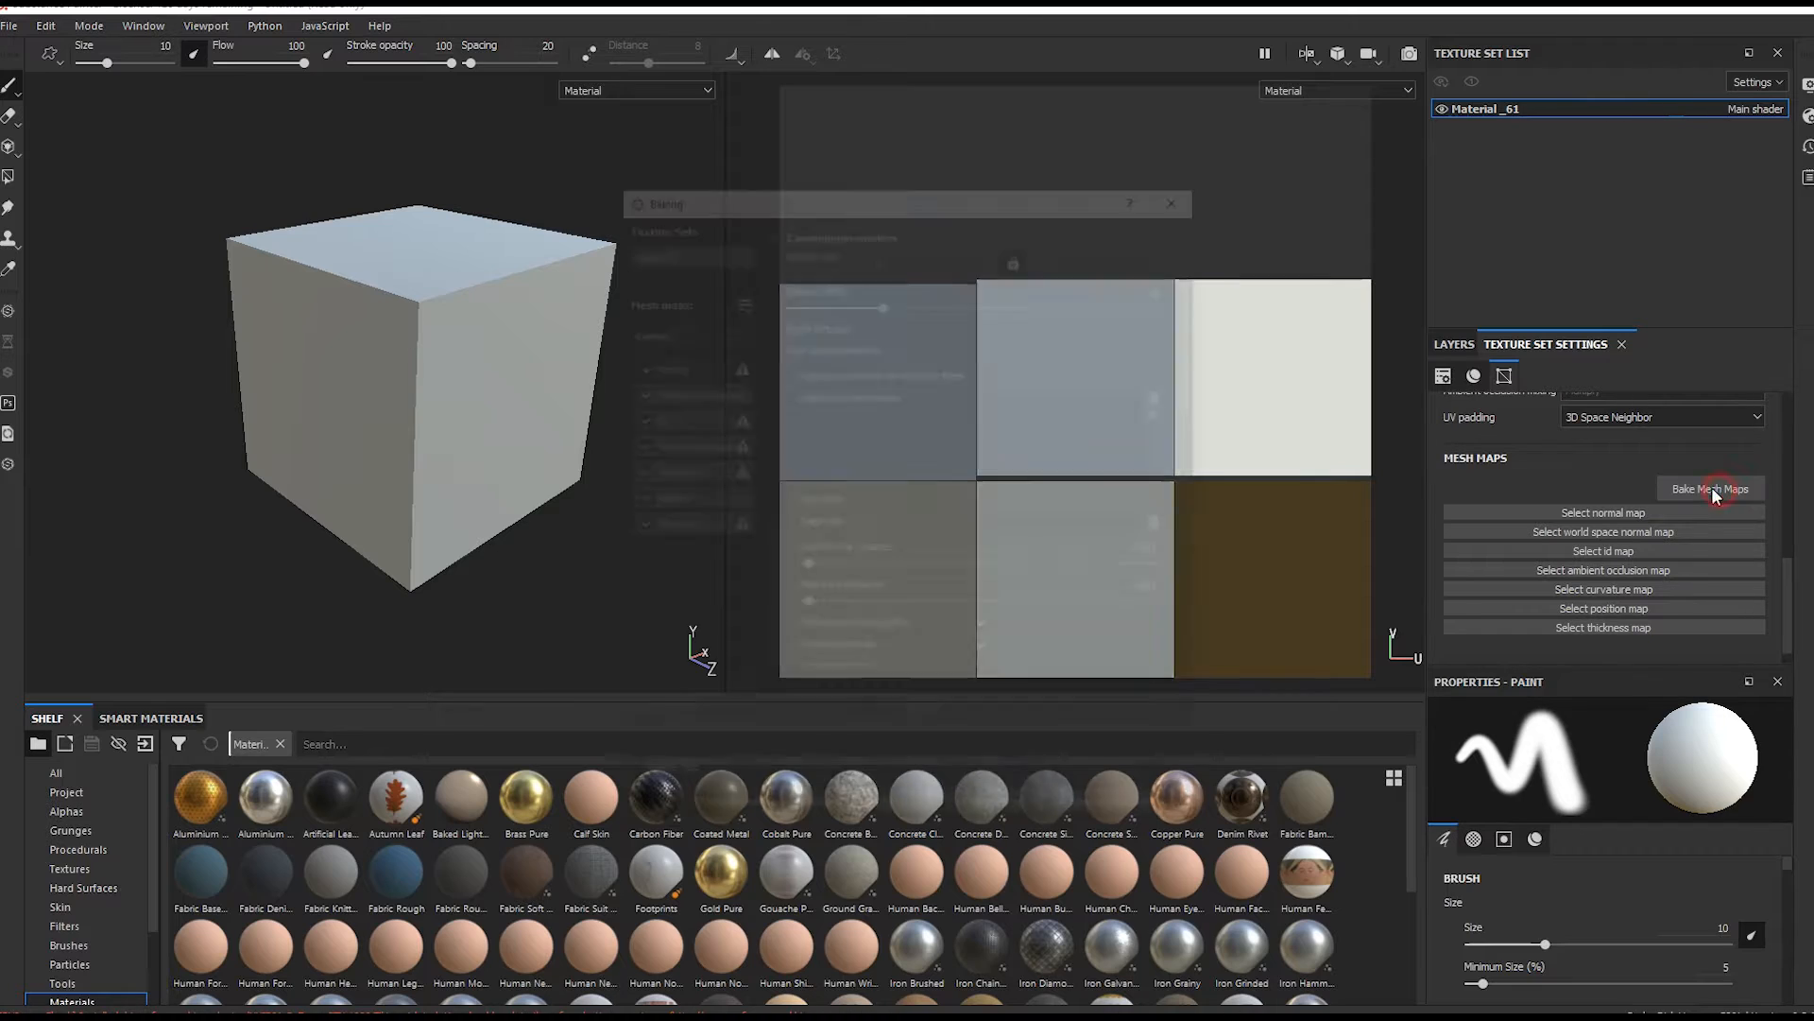
left_click_drag(1083, 159, 1149, 139)
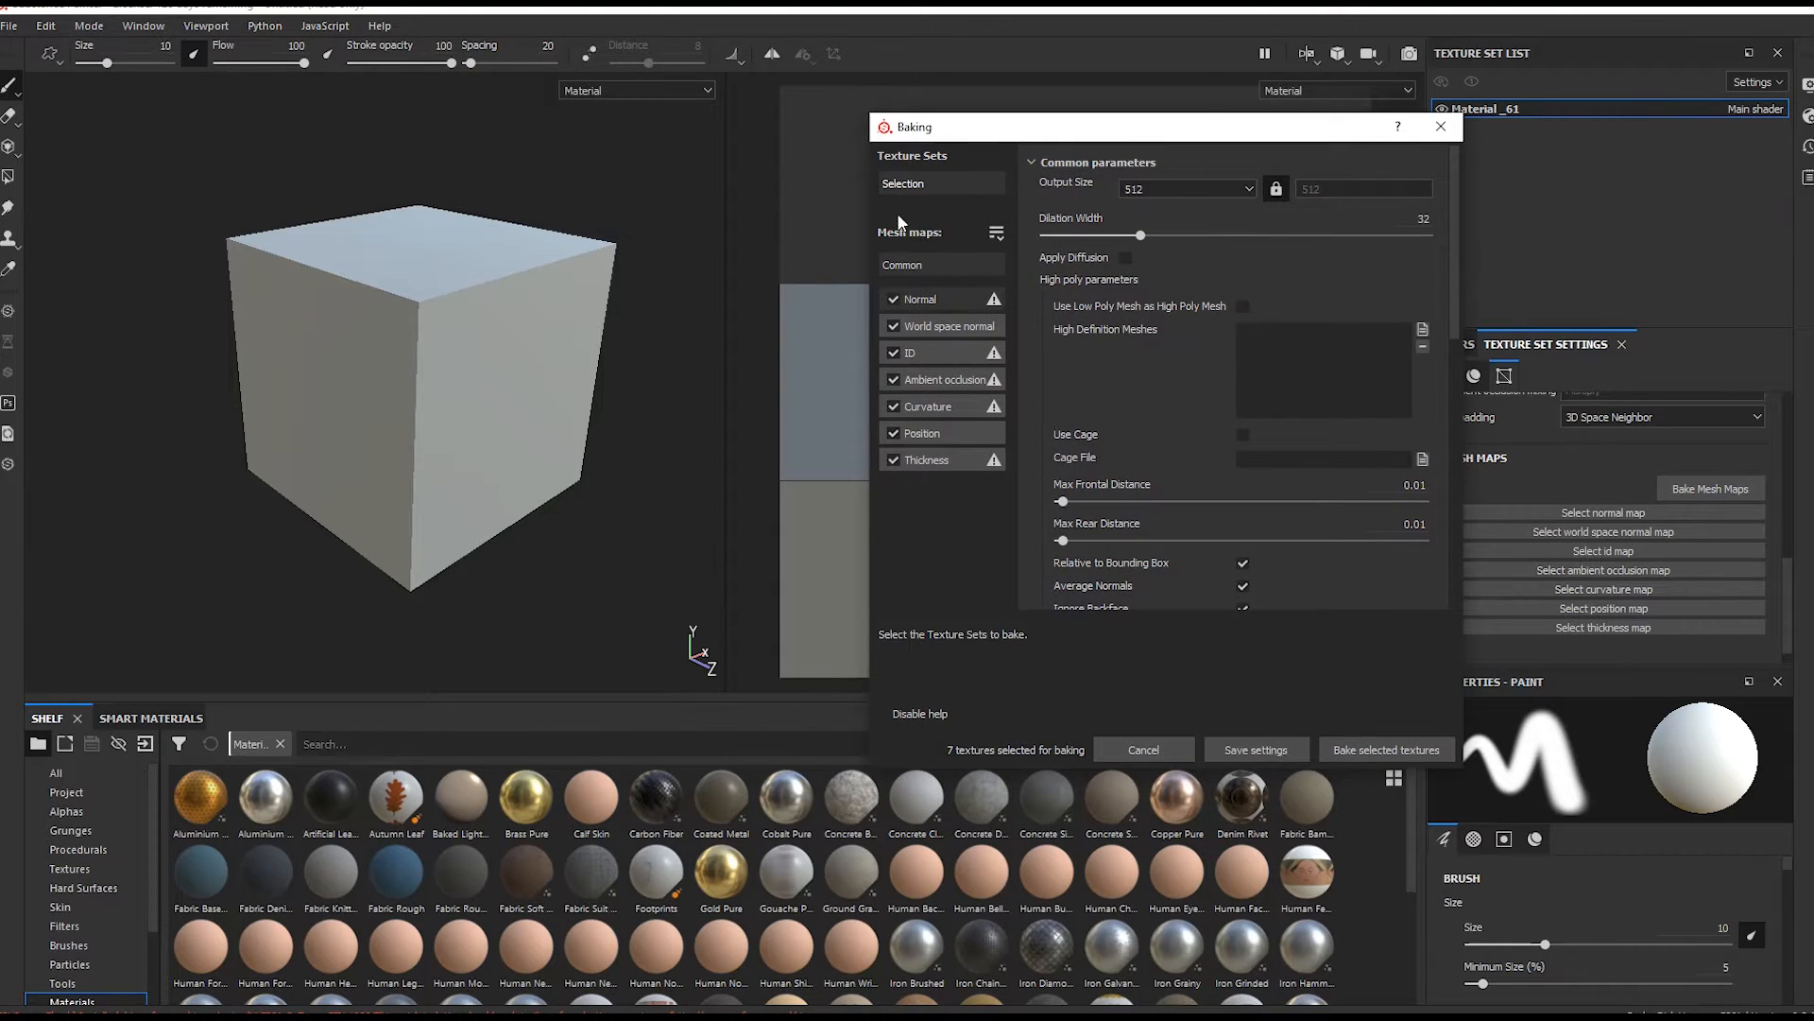
- Exclude the Normal, World space normal, Ambient occlusion, Curvature, Position and Thickness maps from the bake, keeping only ID
left_click(893, 299)
left_click(893, 326)
left_click(893, 379)
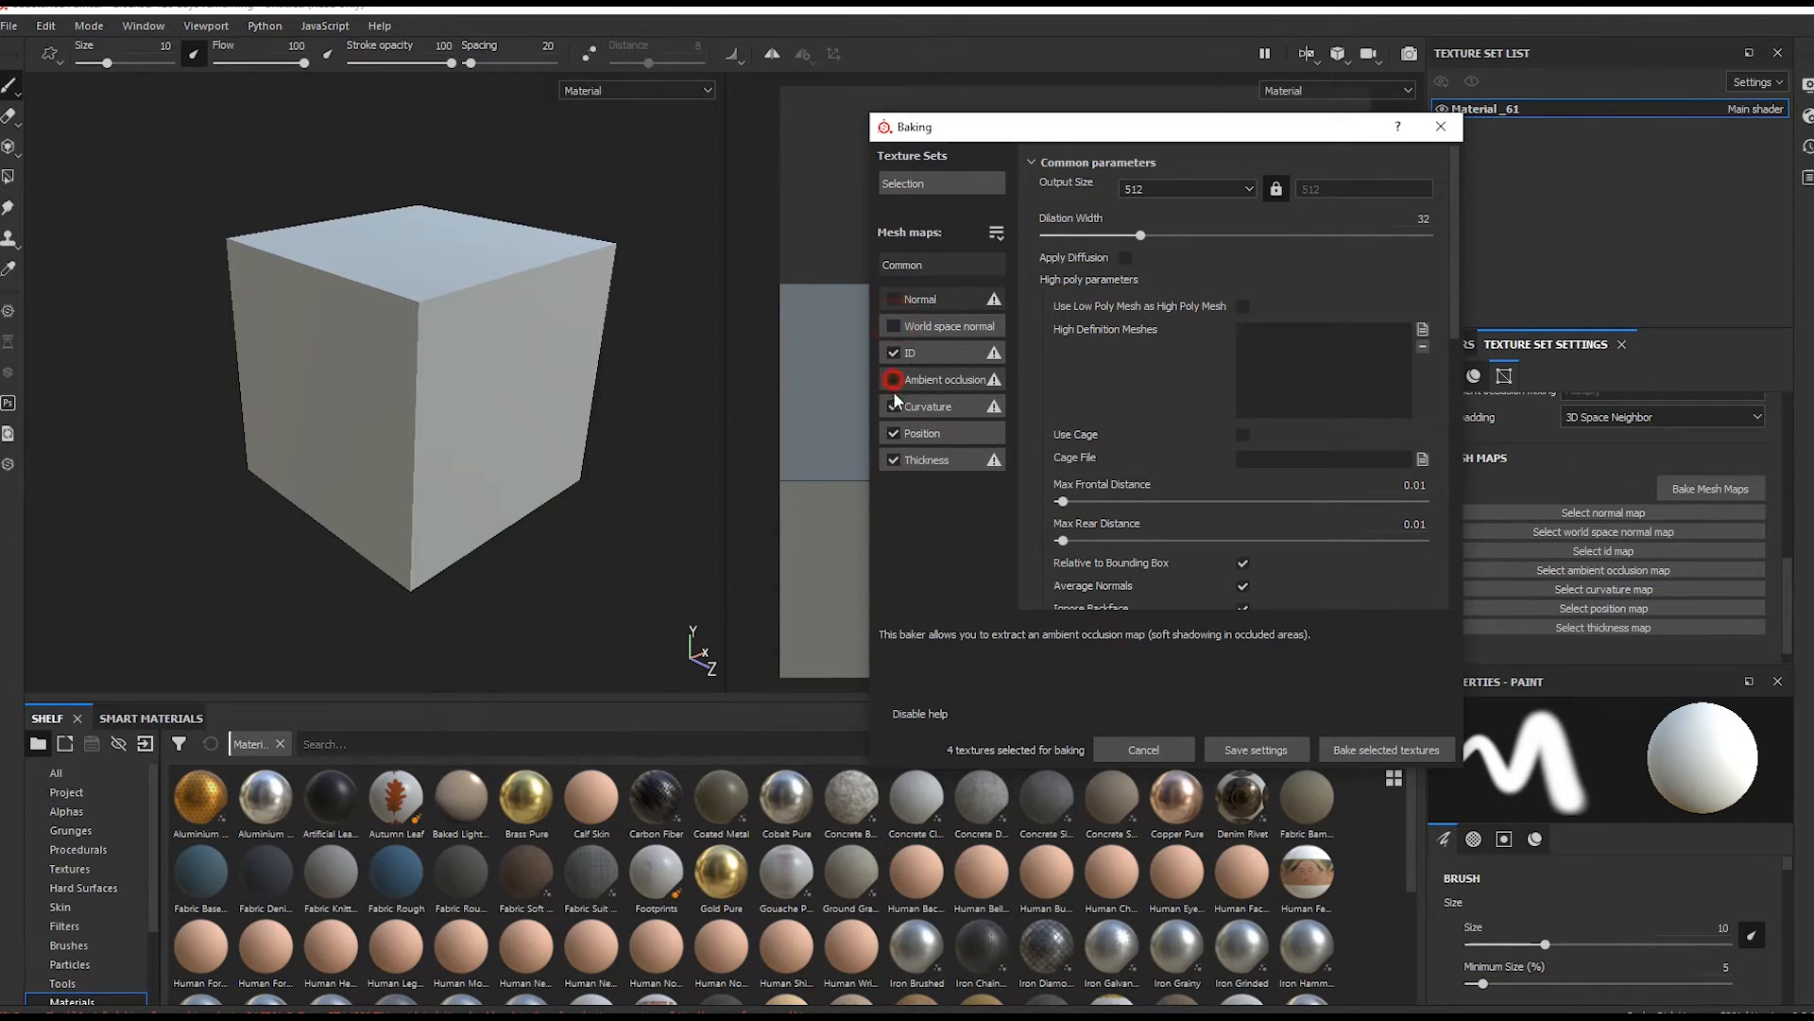
left_click(893, 433)
left_click(893, 459)
left_click(893, 406)
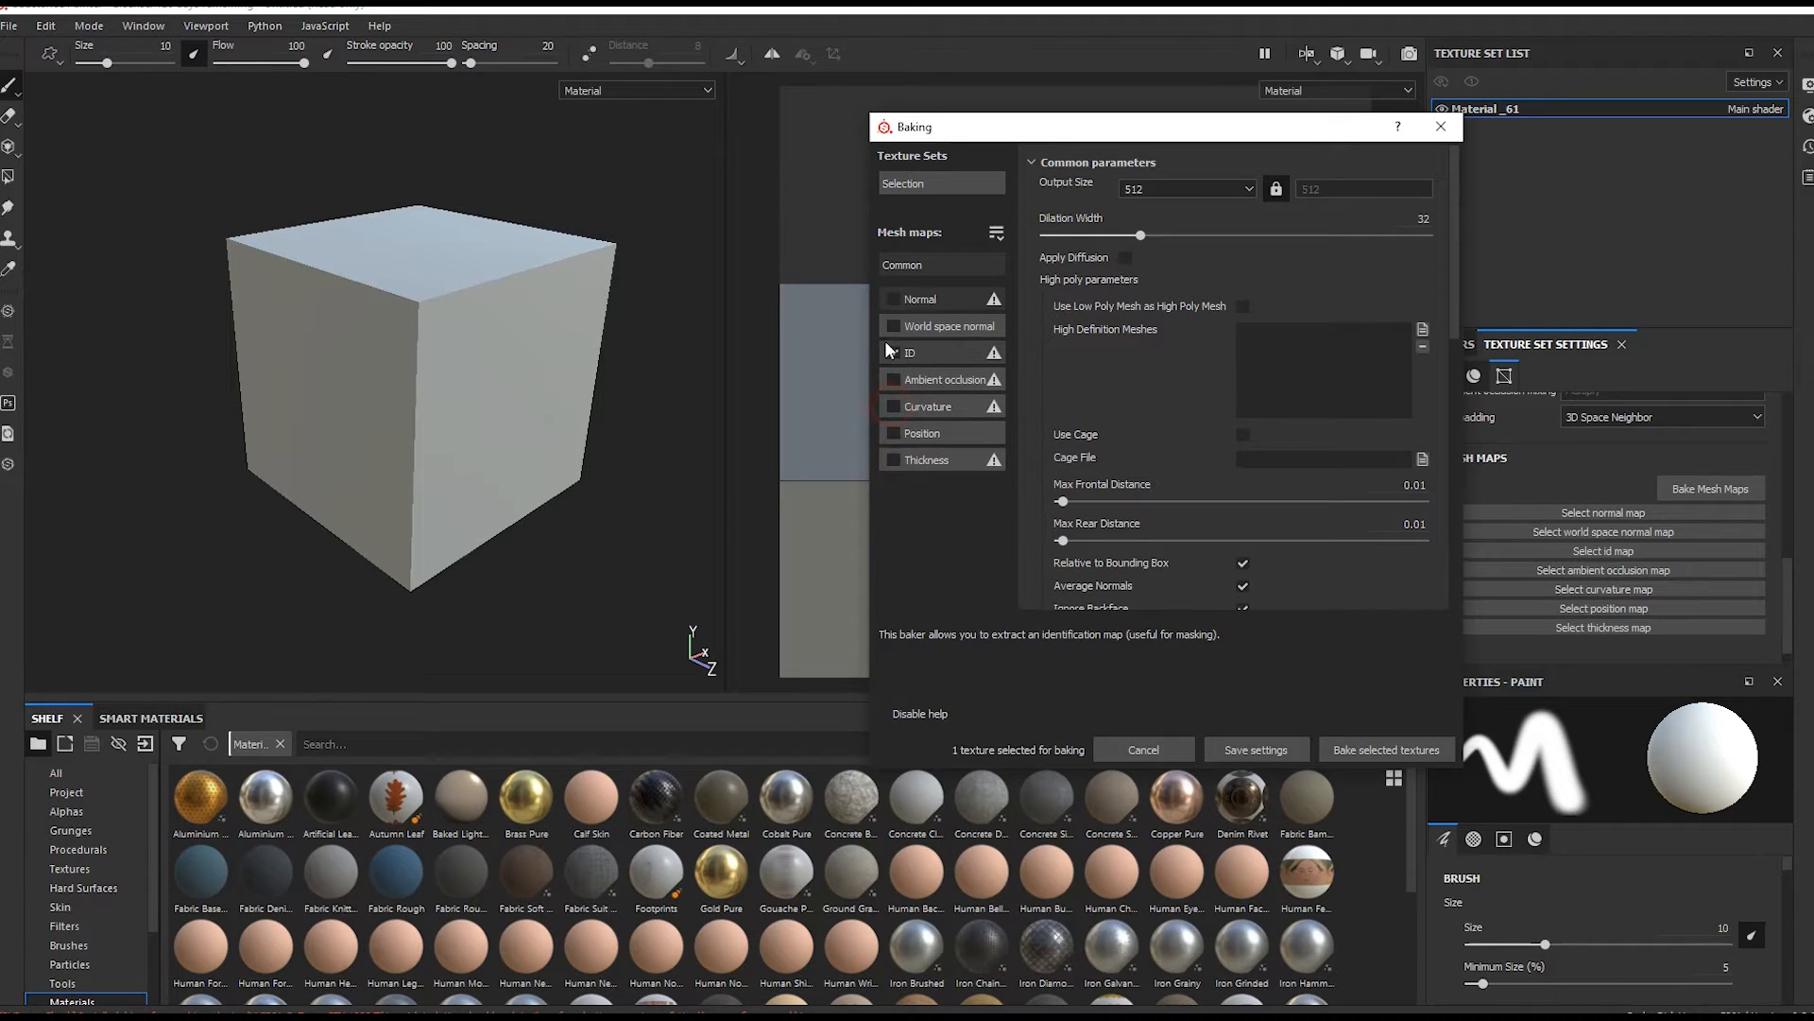
- Set the ID baker's color source to Vertex Color
left_click(934, 354)
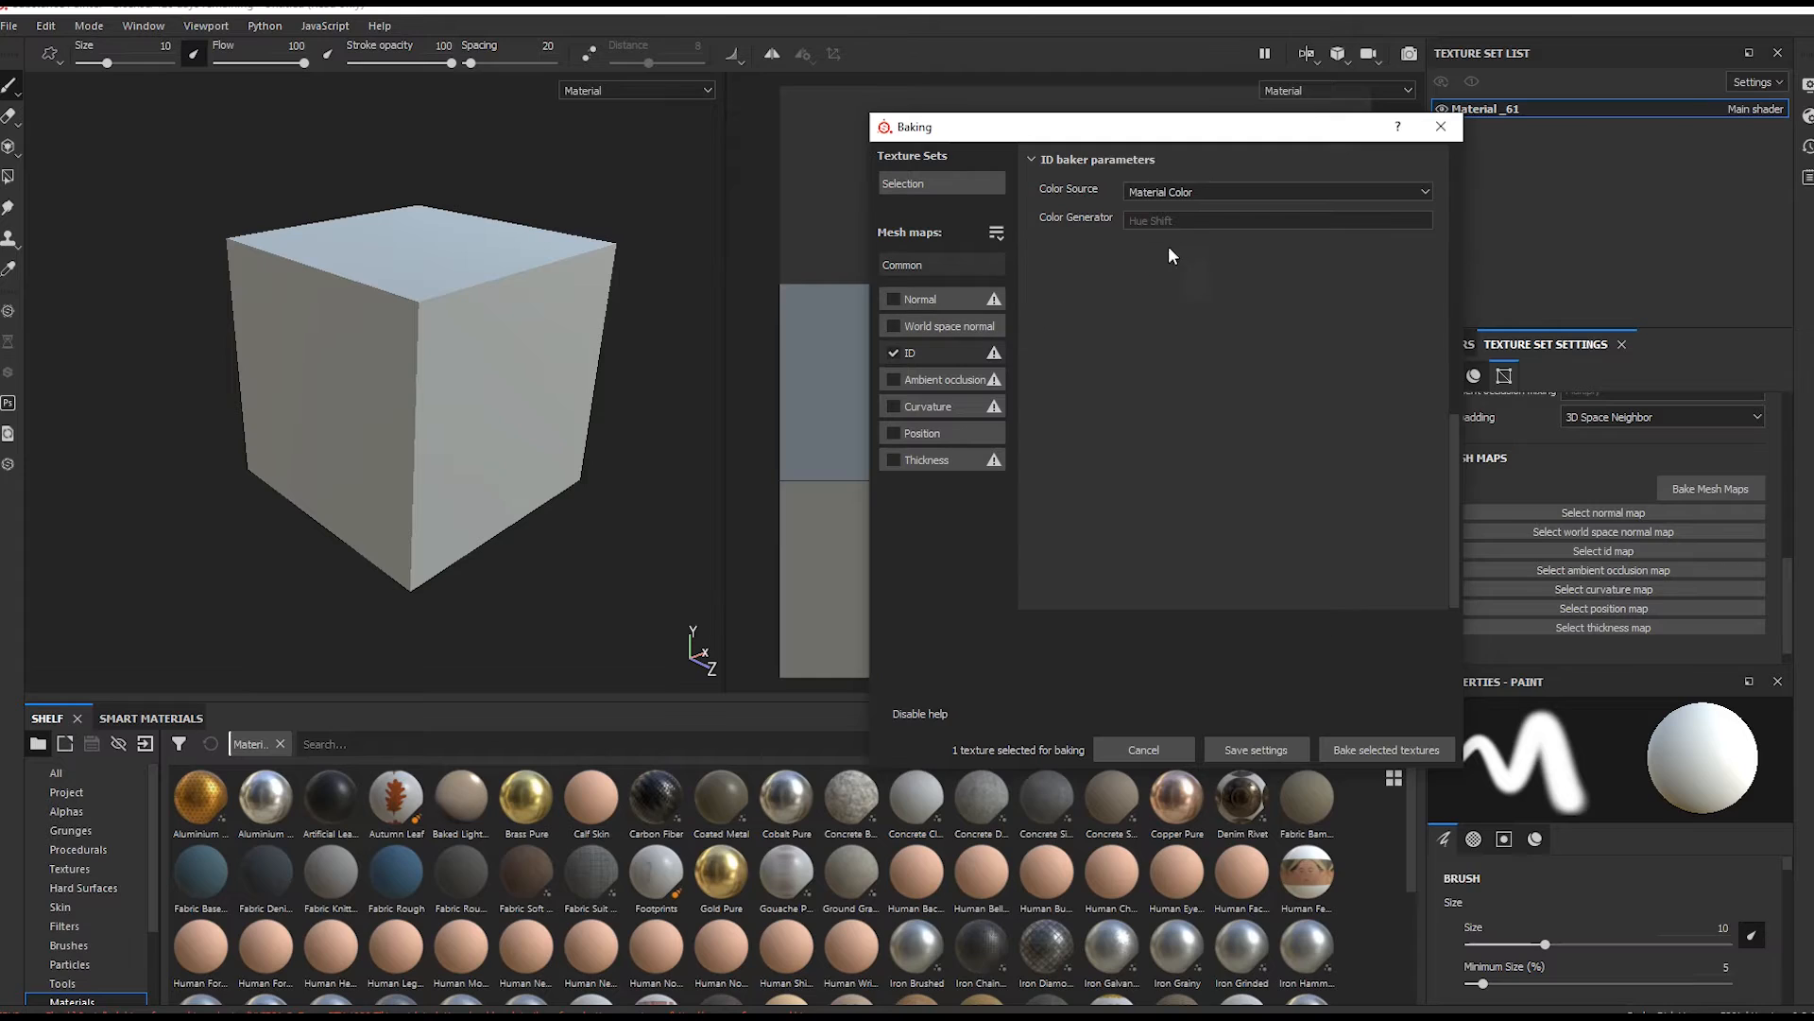
left_click(1234, 191)
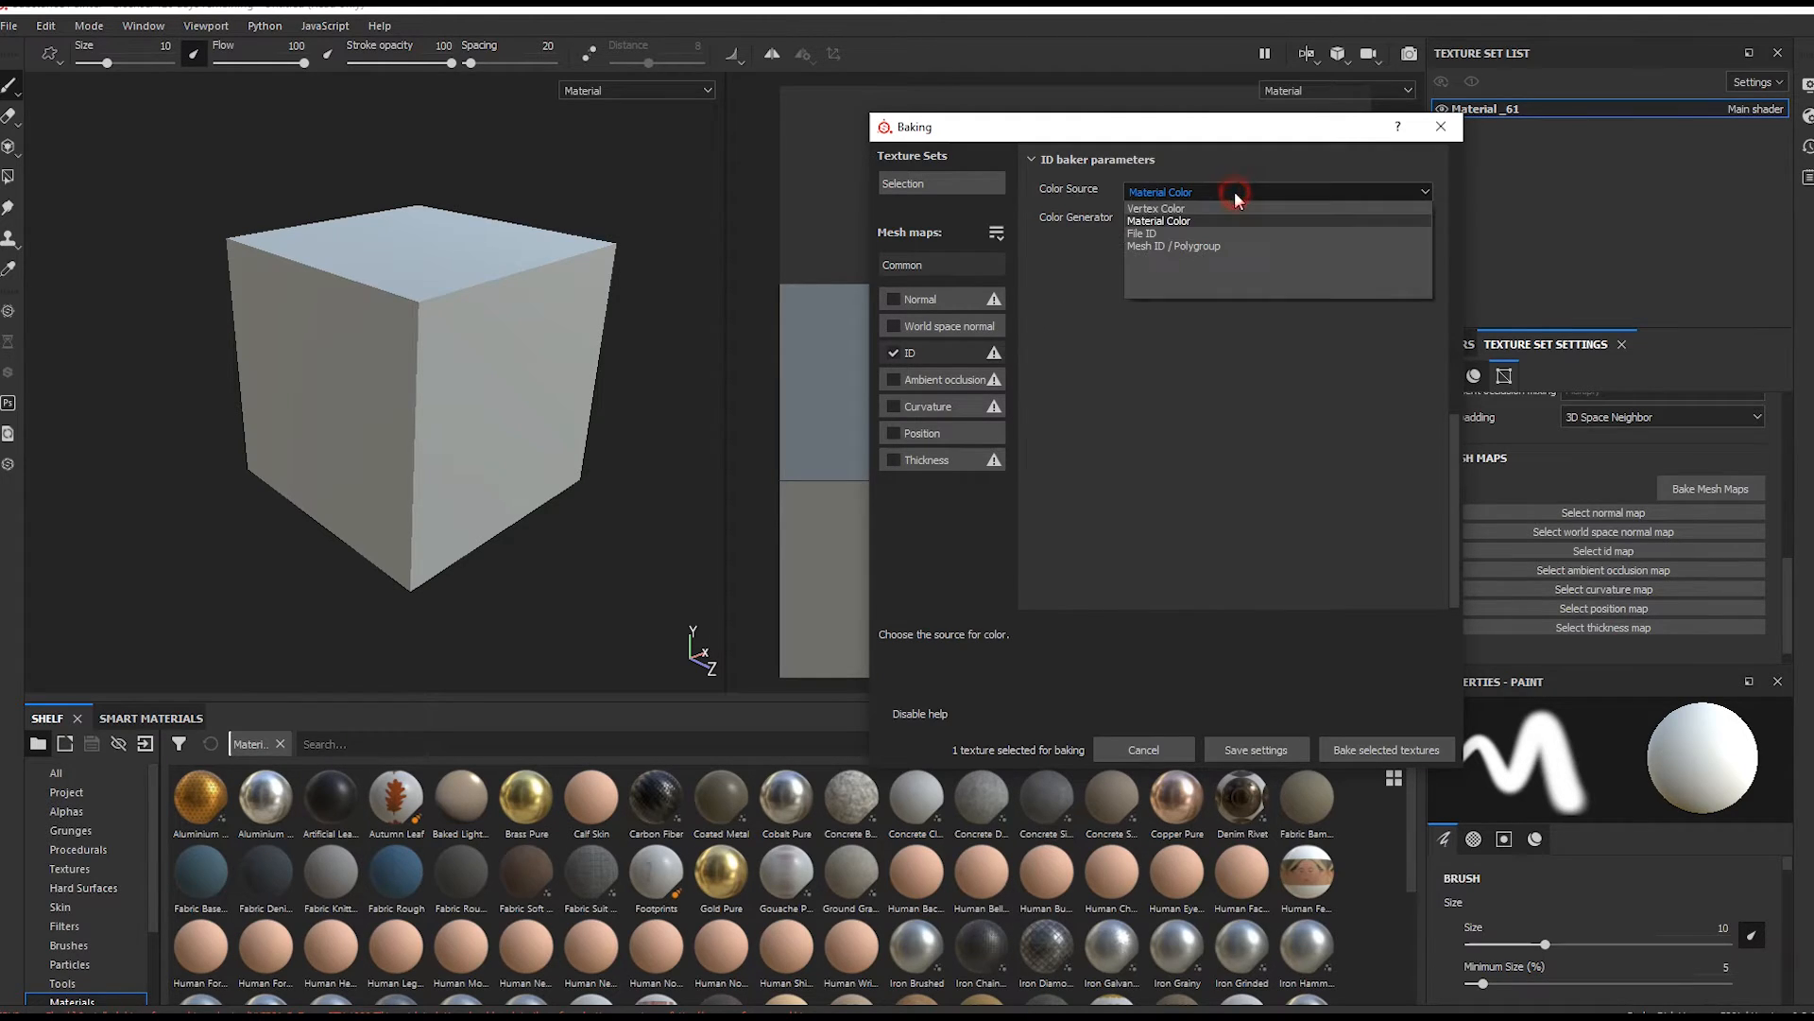
left_click(1183, 210)
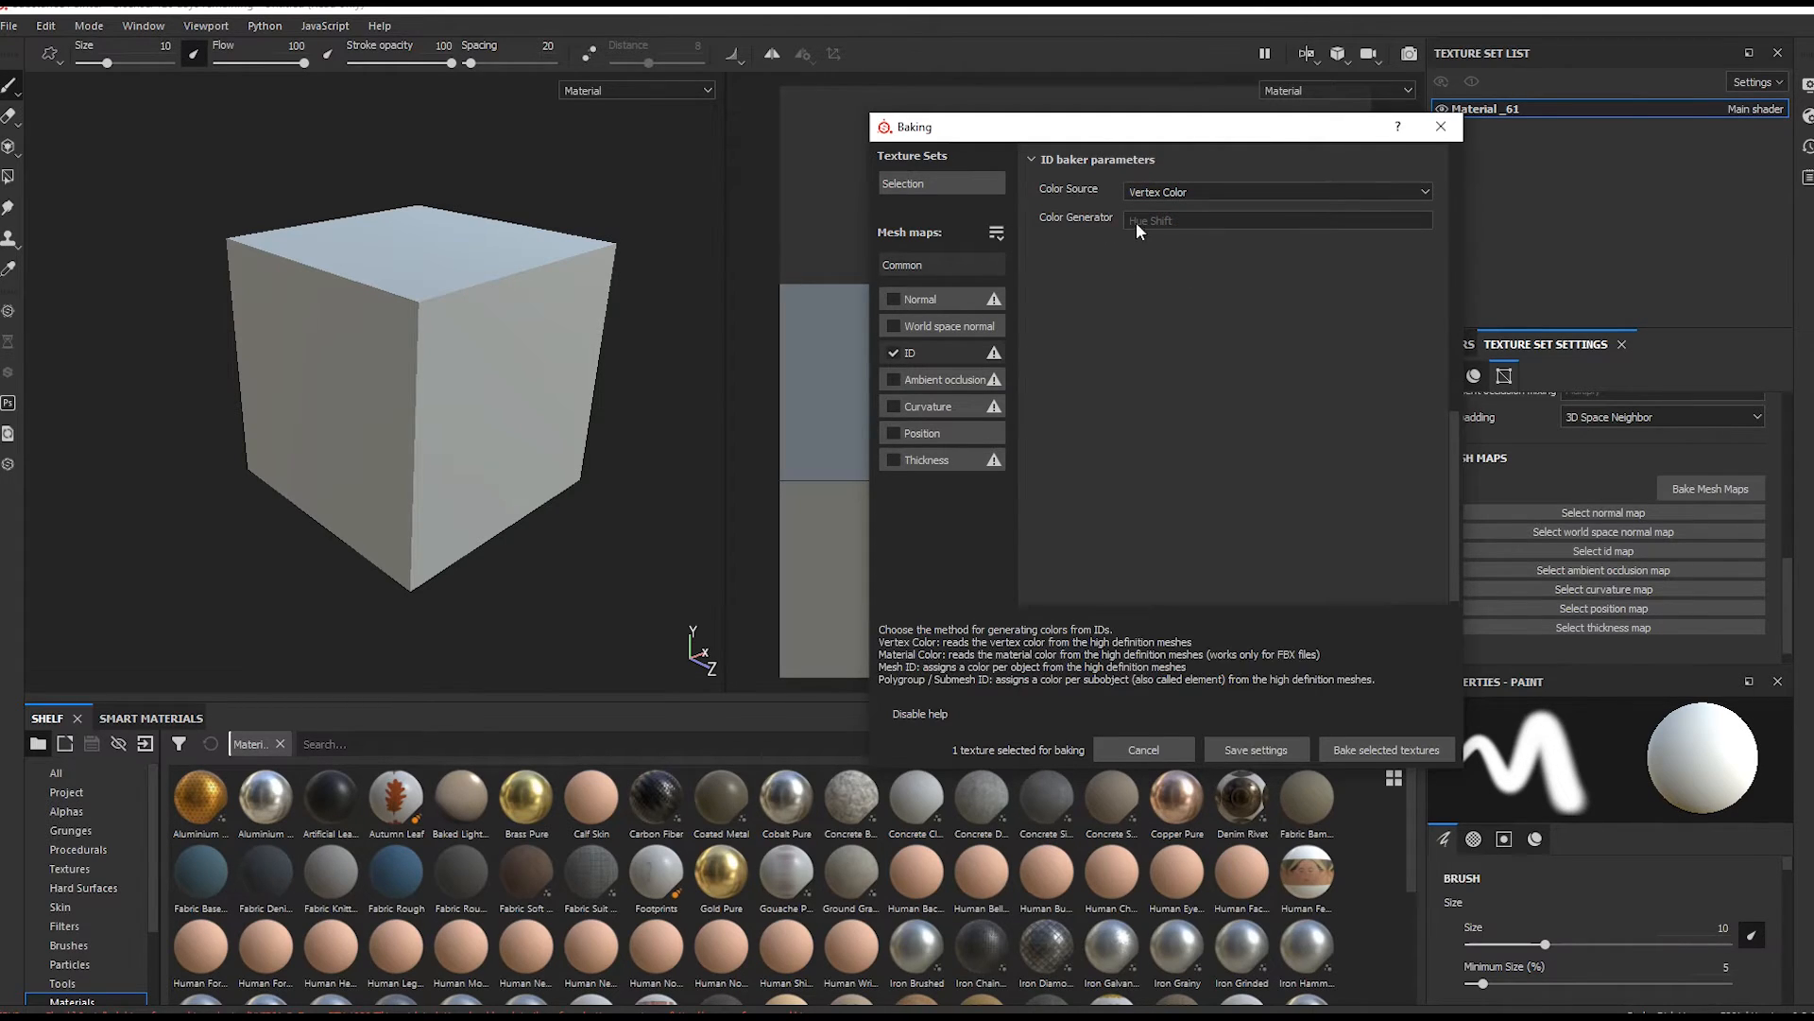
- Enable Apply Diffusion in the common baking parameters and review the remaining bake settings
left_click_drag(1449, 446, 1456, 170)
left_click(1125, 257)
mouse_move(1456, 241)
left_mouse_down()
mouse_move(1442, 378)
mouse_move(1439, 220)
left_mouse_up()
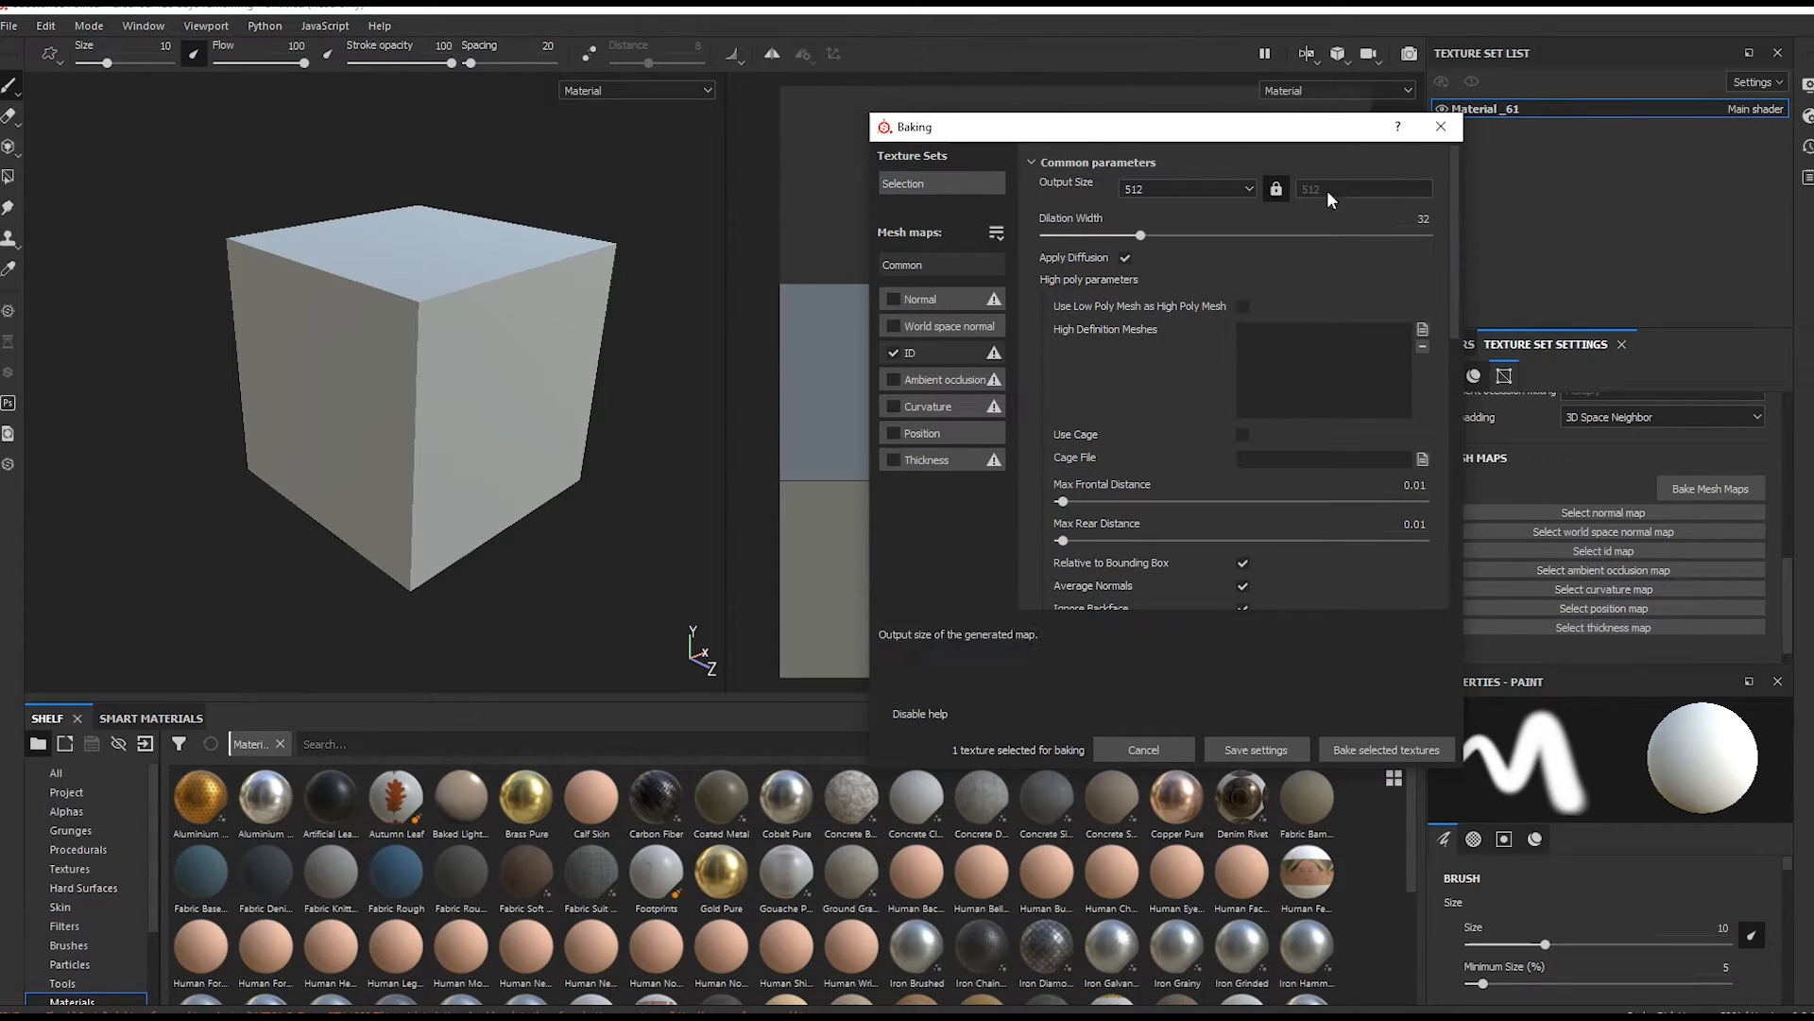
left_click_drag(1442, 245, 1456, 414)
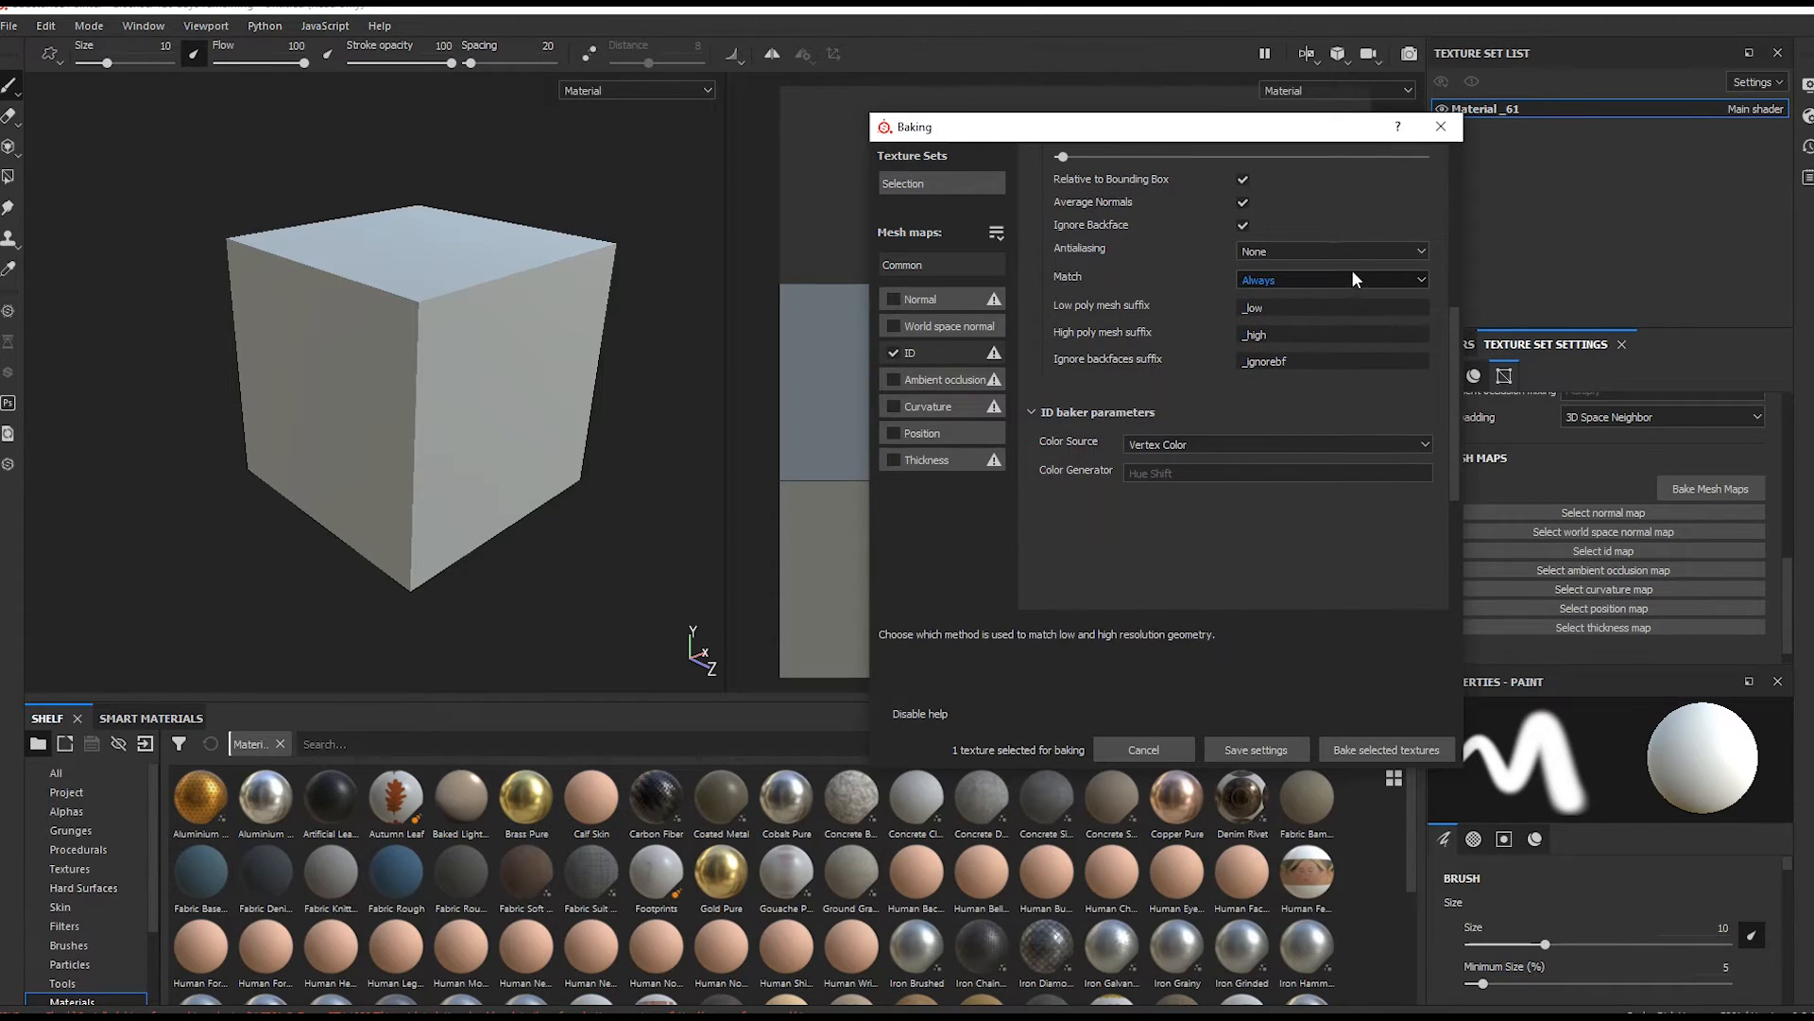
- Review the antialiasing and match settings, bake the ID map from the vertex colors, and dismiss the finished bake dialog
left_click(1351, 252)
left_click(1319, 280)
left_click_drag(1453, 386, 1433, 471)
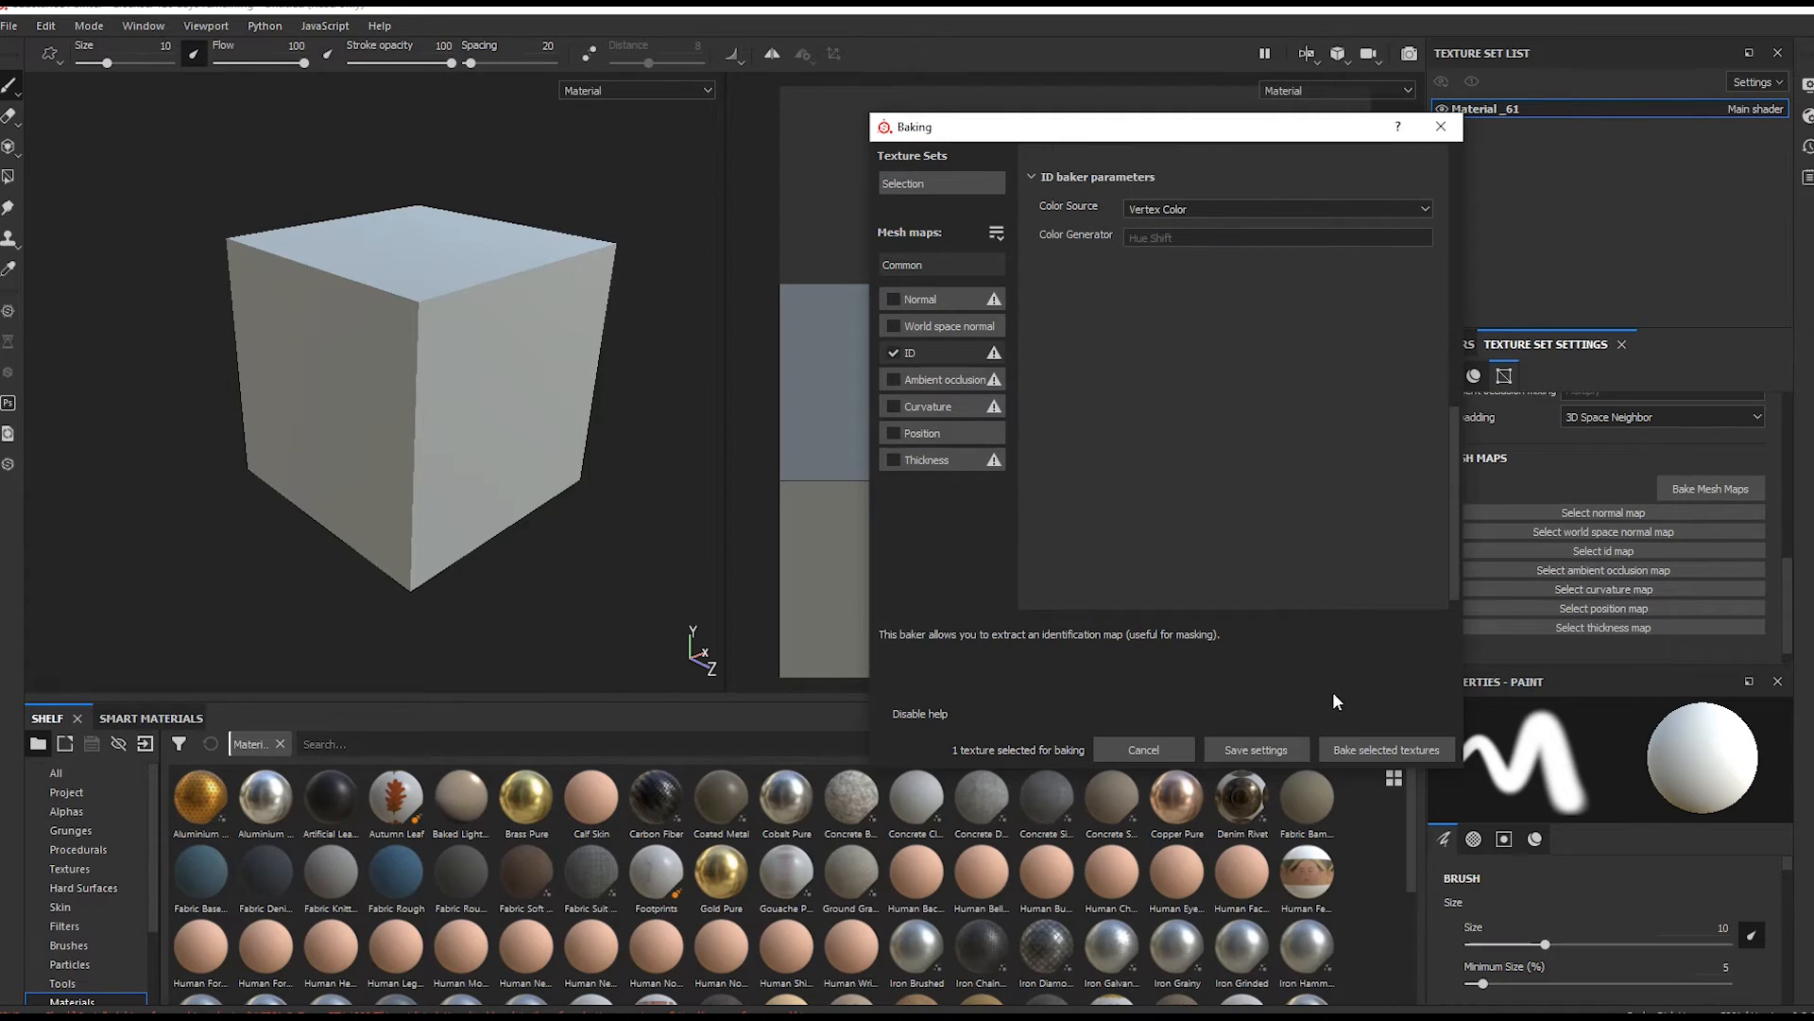
left_click(1404, 749)
left_click(1037, 613)
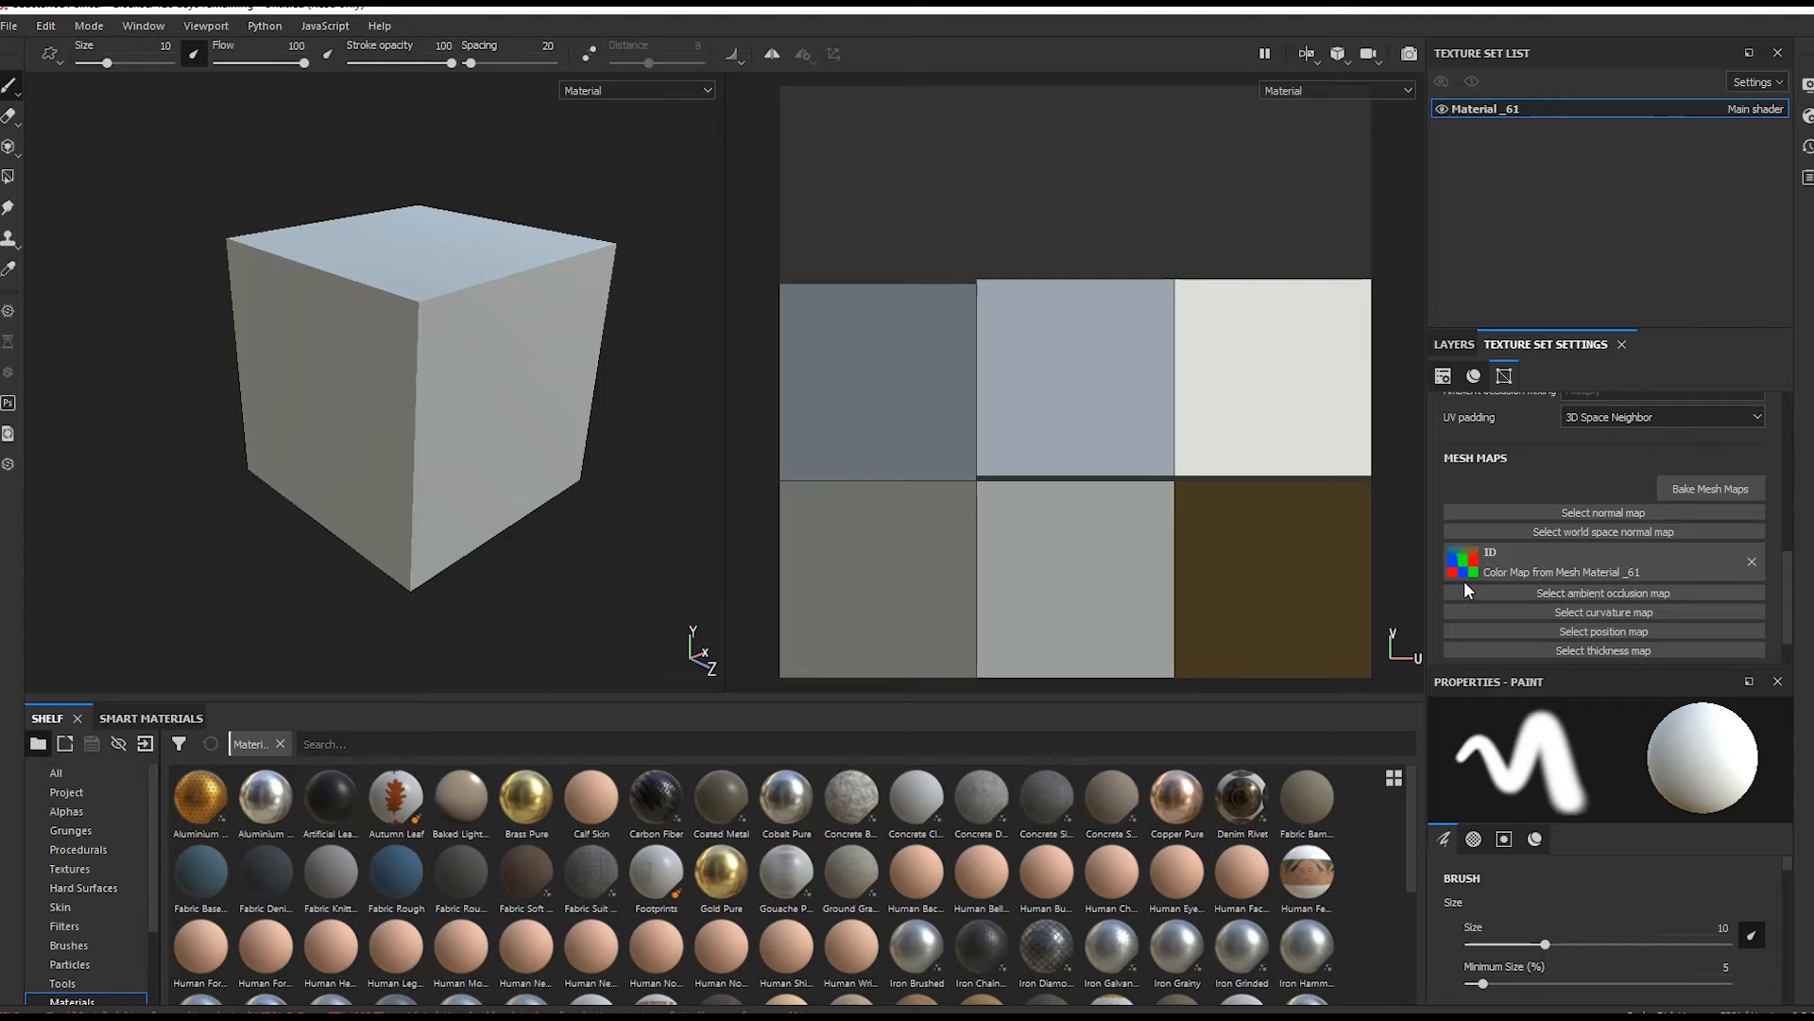
- Add a fill layer above Layer 1 and set its base color to a vivid purple
left_click(1465, 340)
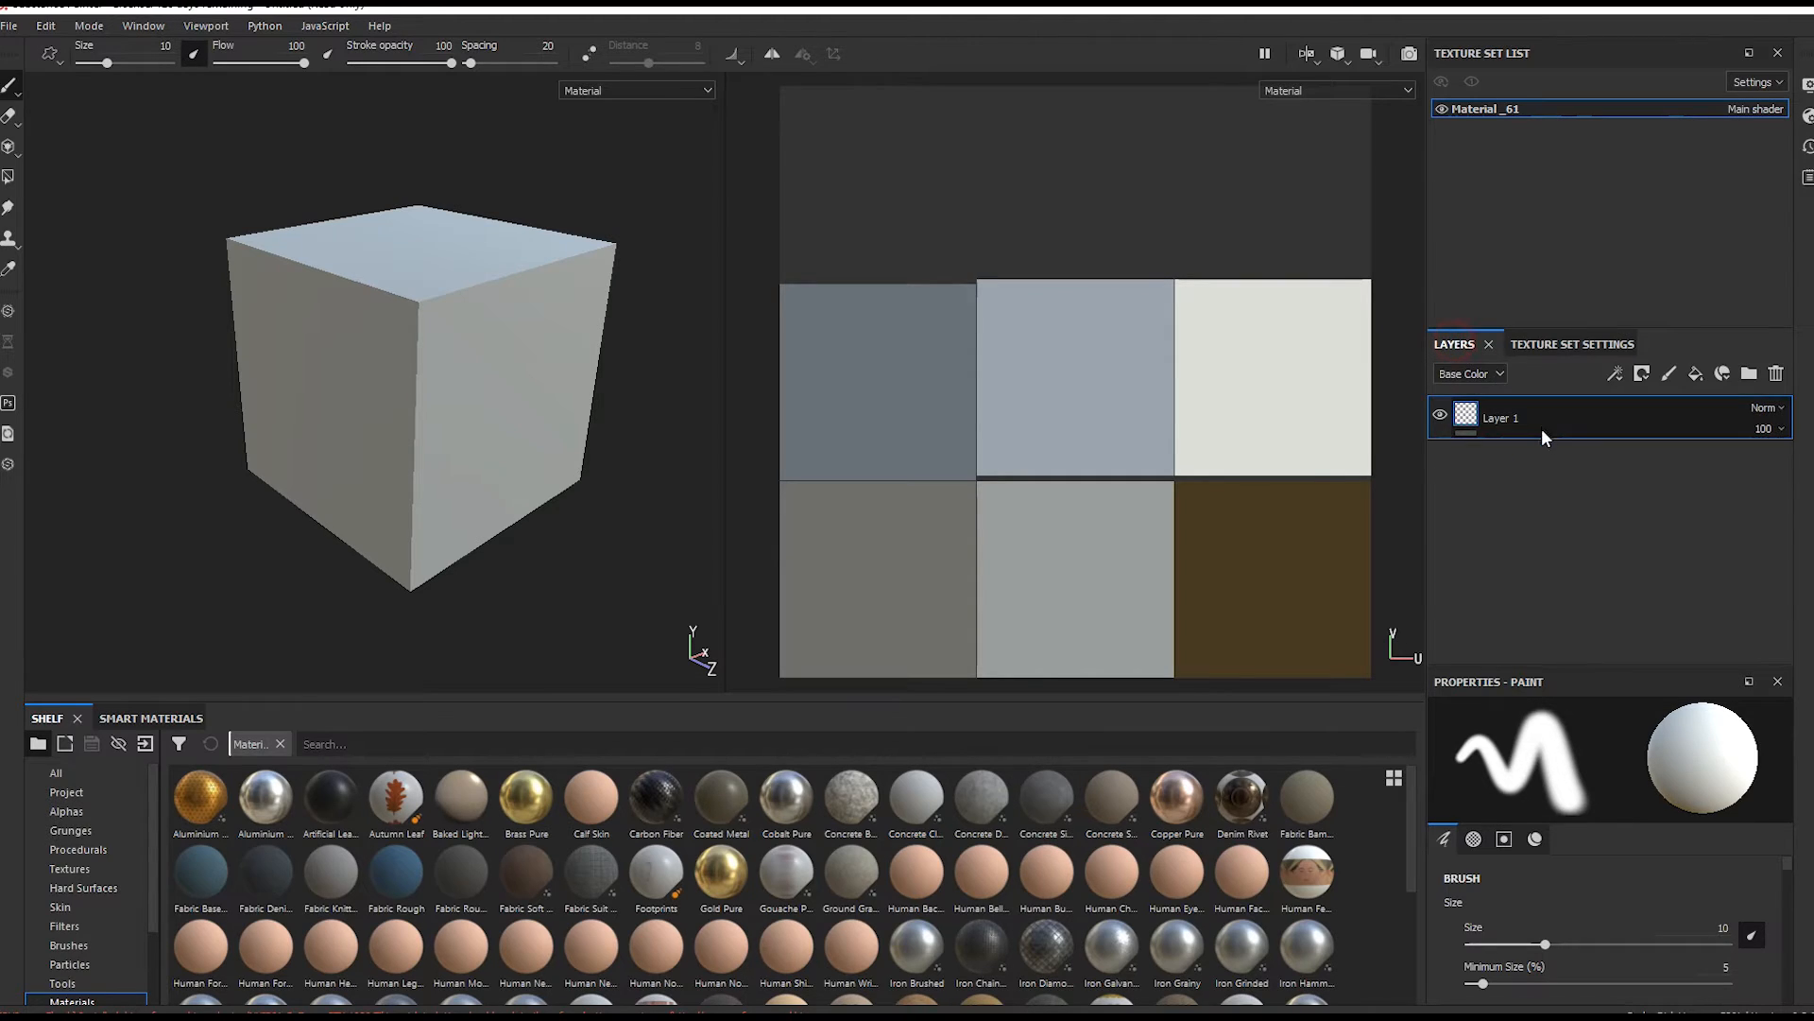
left_click(1696, 373)
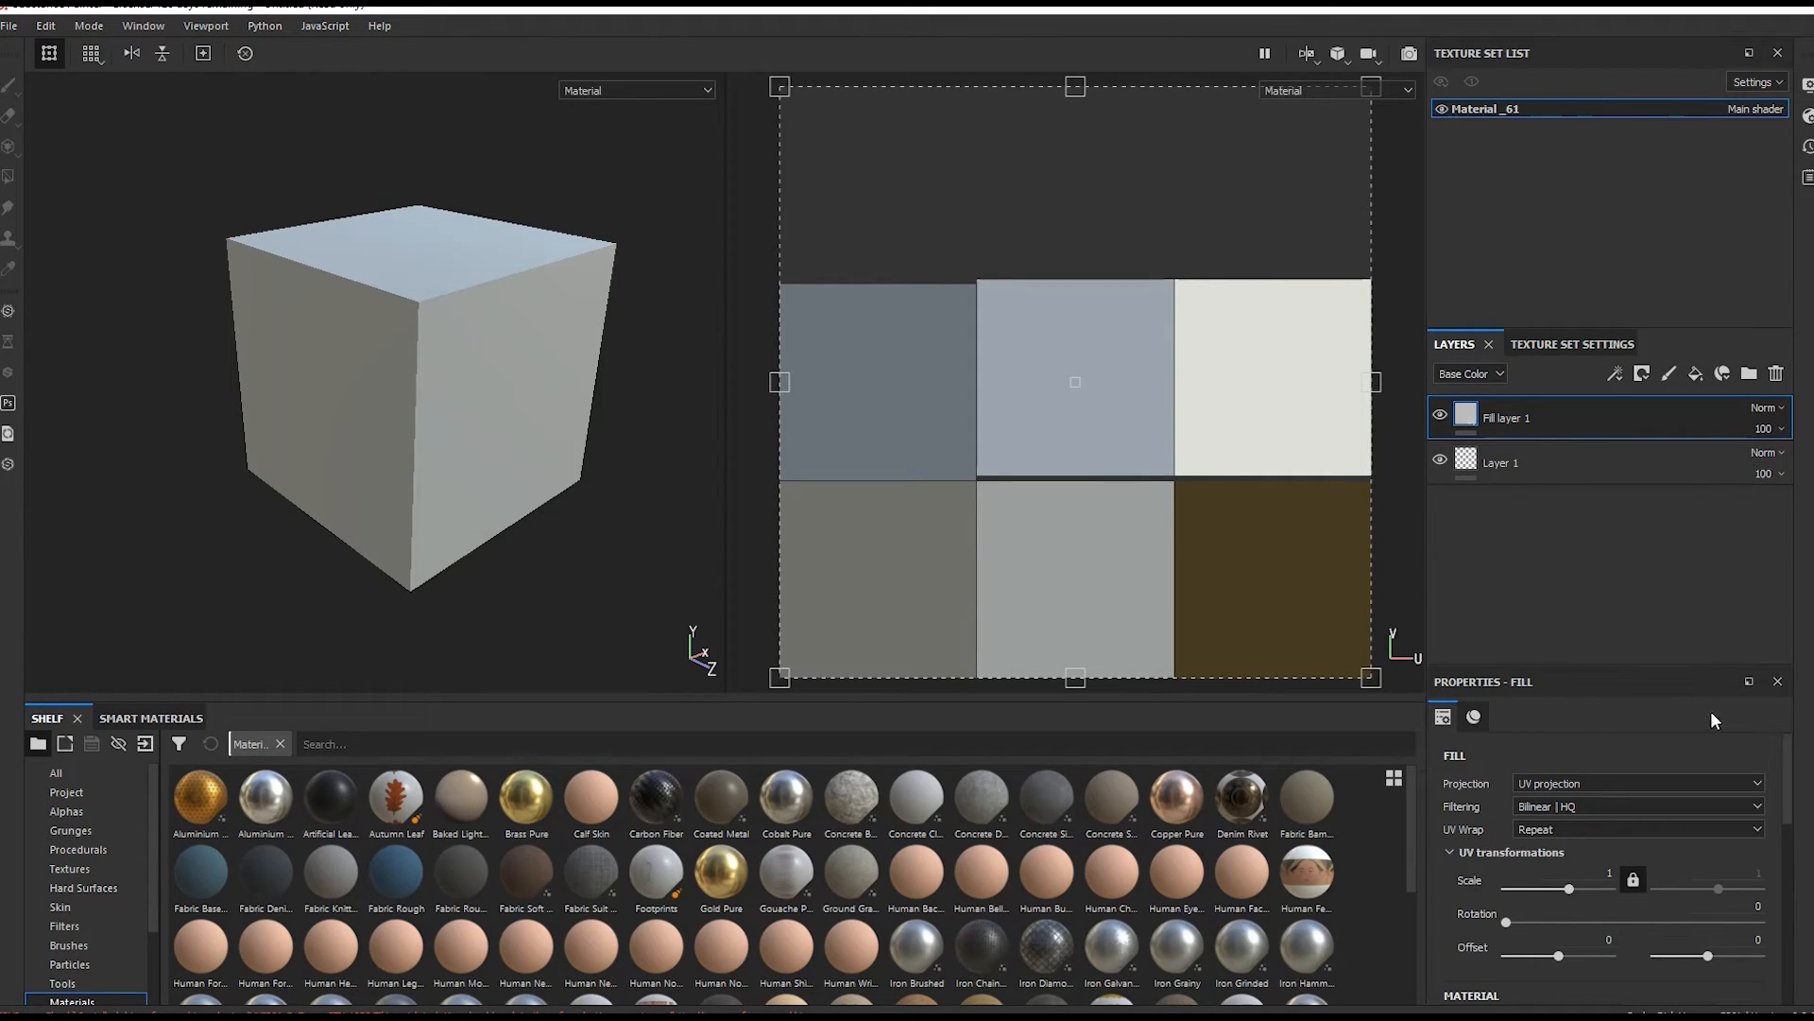
left_click_drag(1788, 761, 1780, 862)
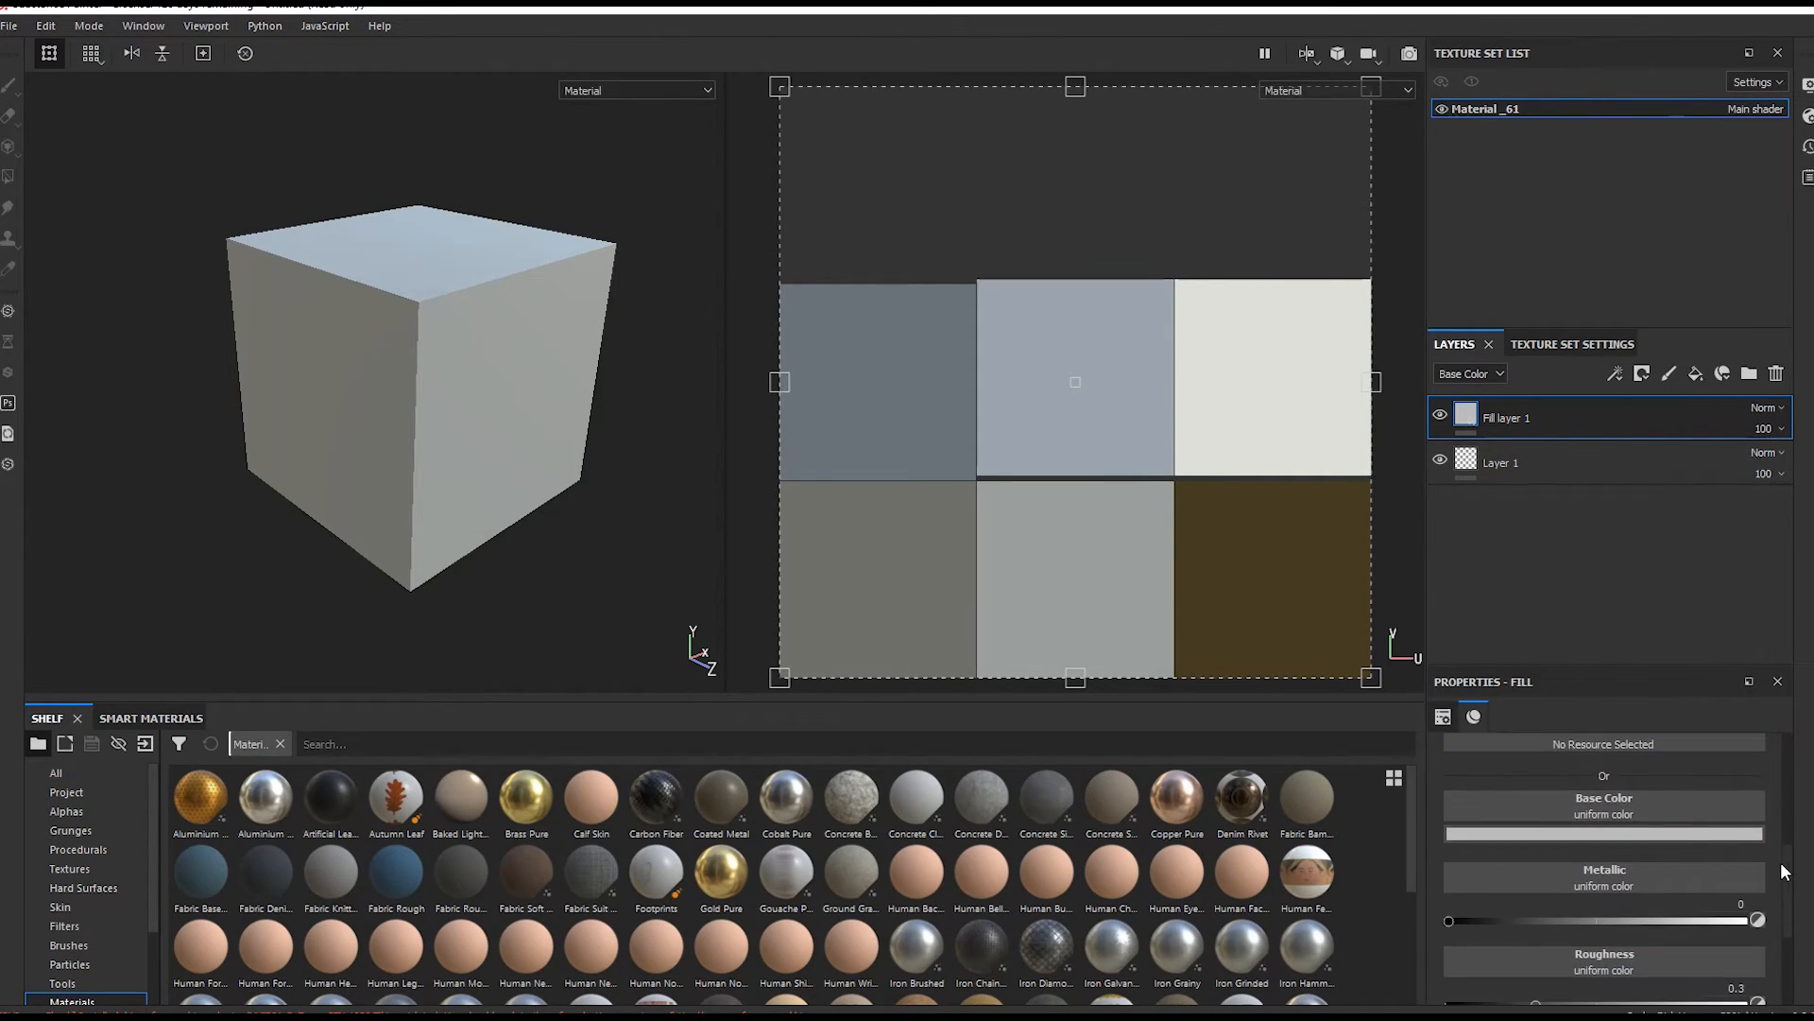
left_click(1674, 836)
mouse_move(1601, 721)
left_mouse_down()
mouse_move(1692, 653)
mouse_move(1727, 682)
mouse_move(1702, 642)
left_mouse_up()
left_click(1728, 697)
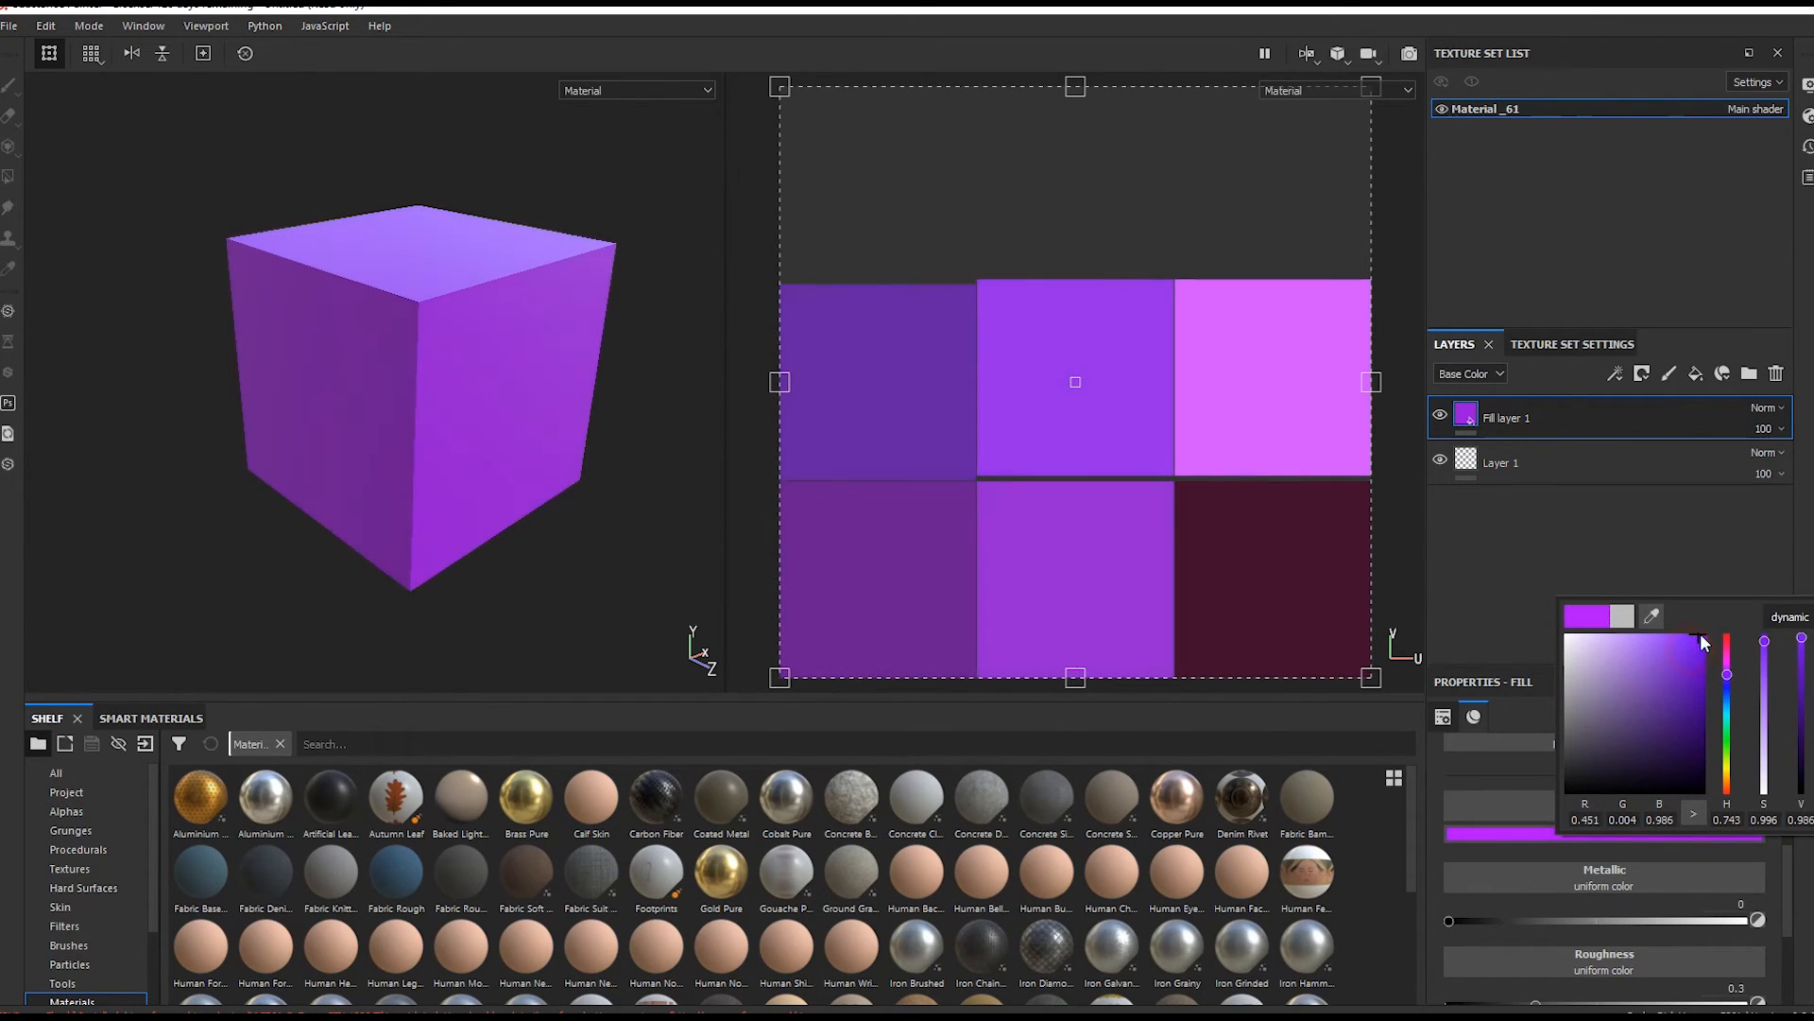
left_click(1726, 542)
- Add a color selection mask to the purple fill layer and pick the green ID color for it
right_click(1585, 431)
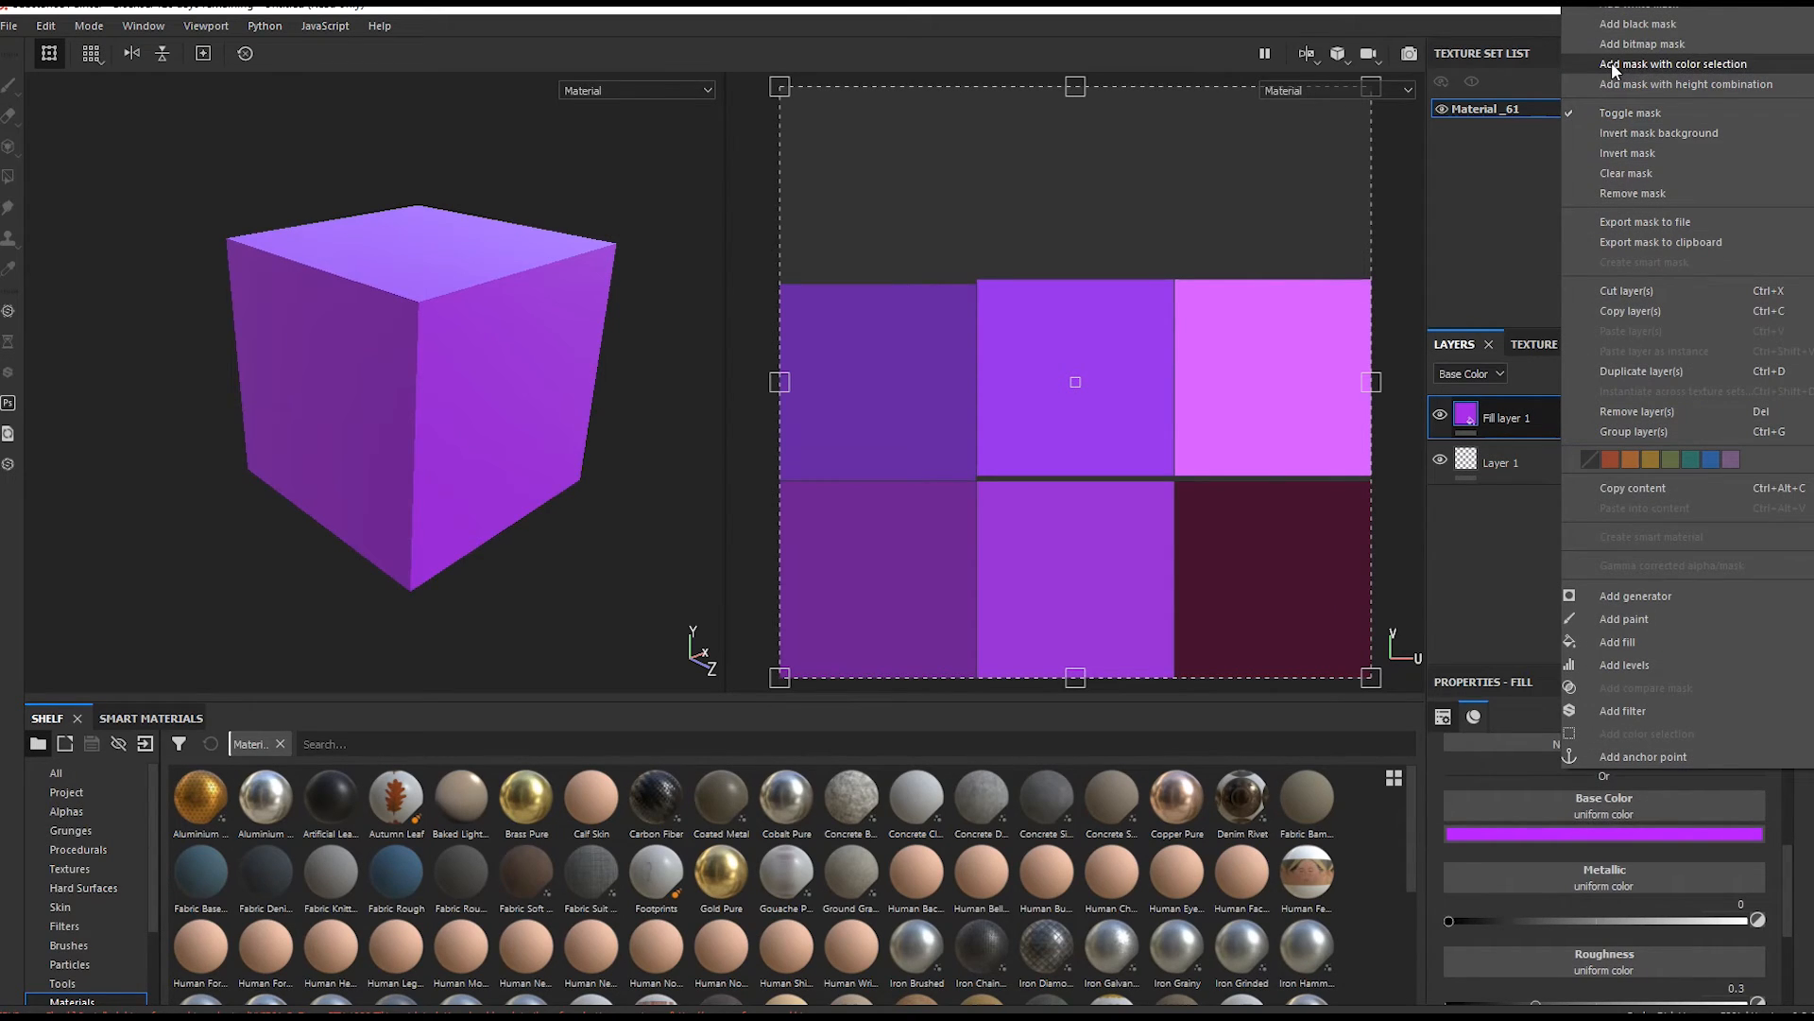
left_click(1713, 64)
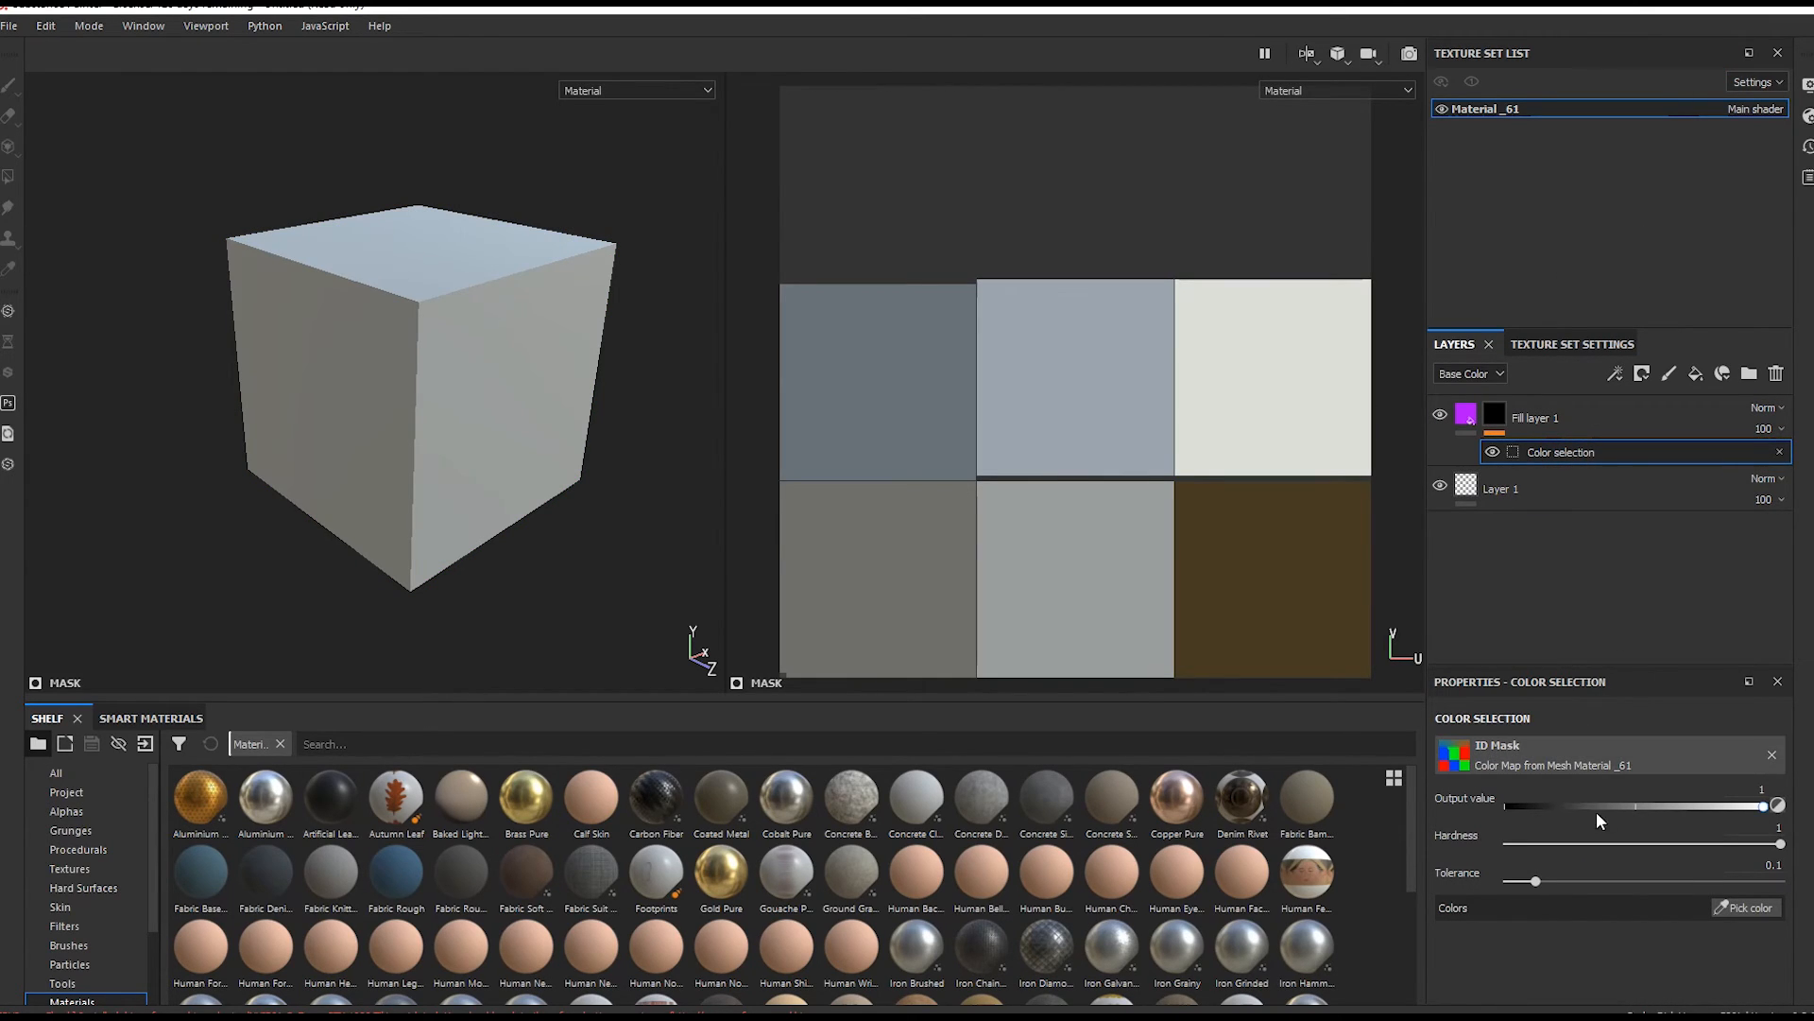
left_click(1752, 905)
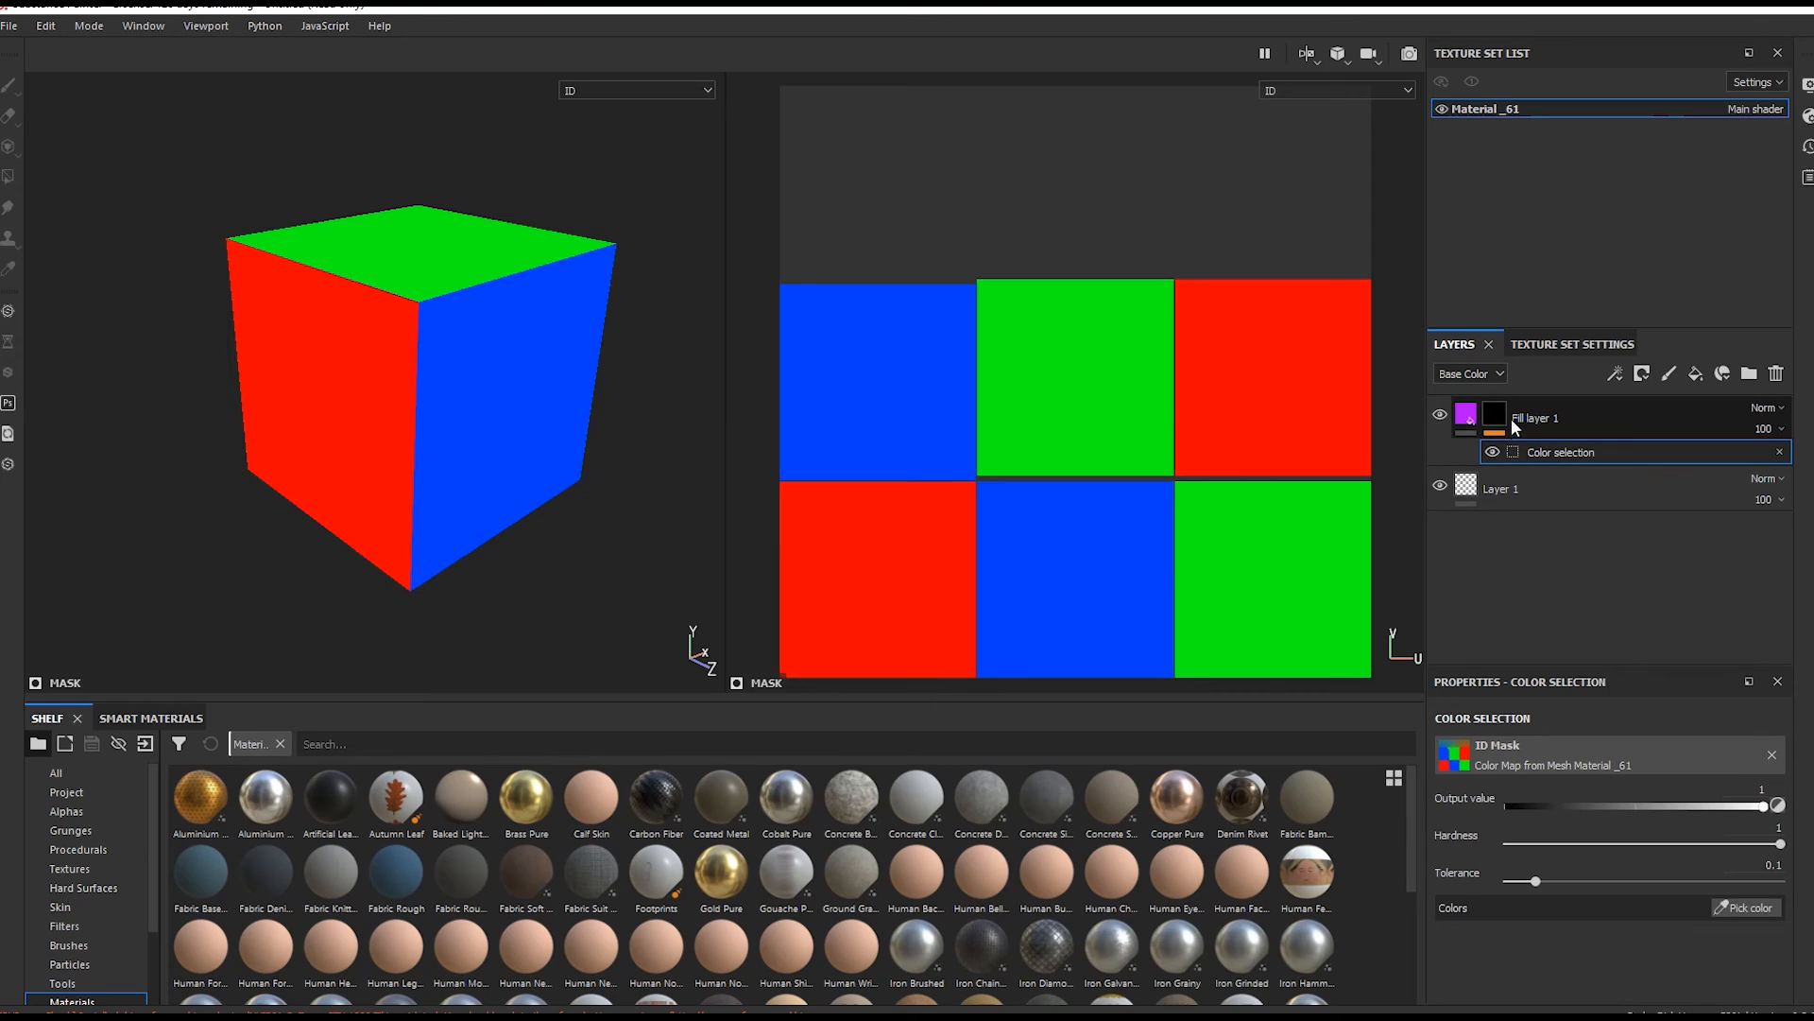
left_click(1086, 367)
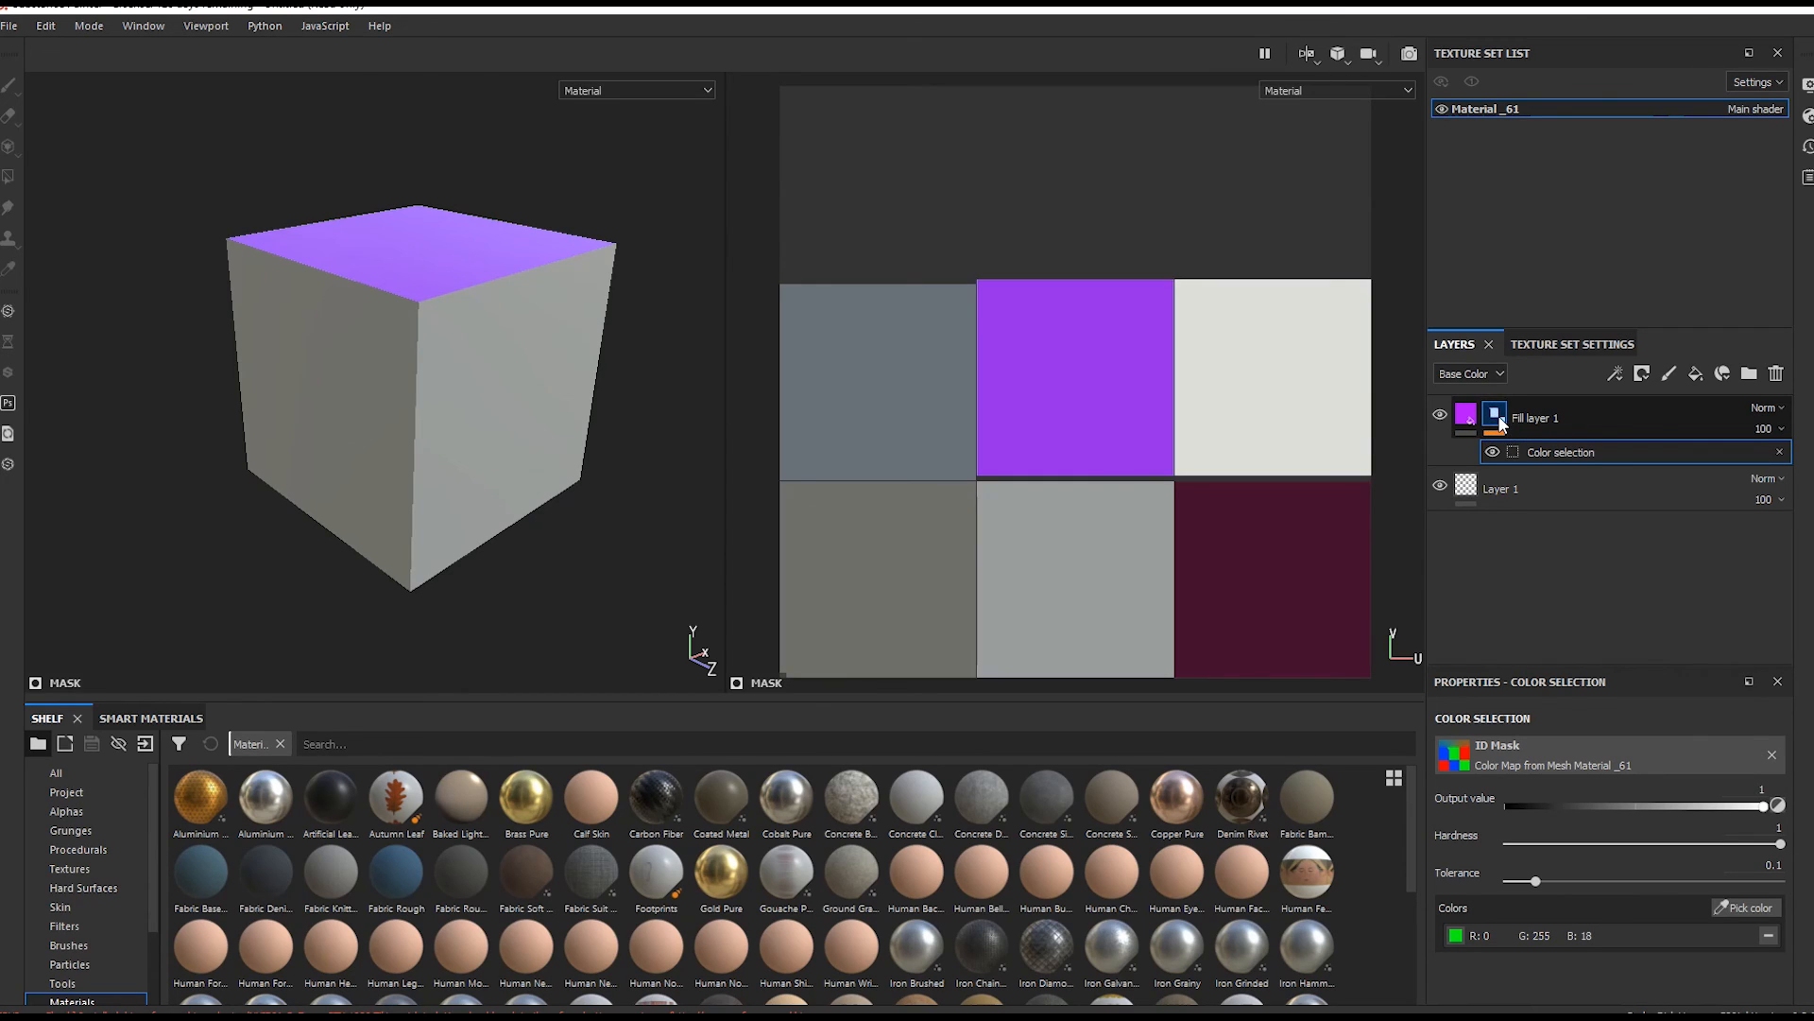
- Inspect the cube from several sides, including underneath, to check which faces the masked fill covers
left_click_drag(640, 305, 283, 348, "alt")
left_click_drag(618, 359, 340, 312, "alt")
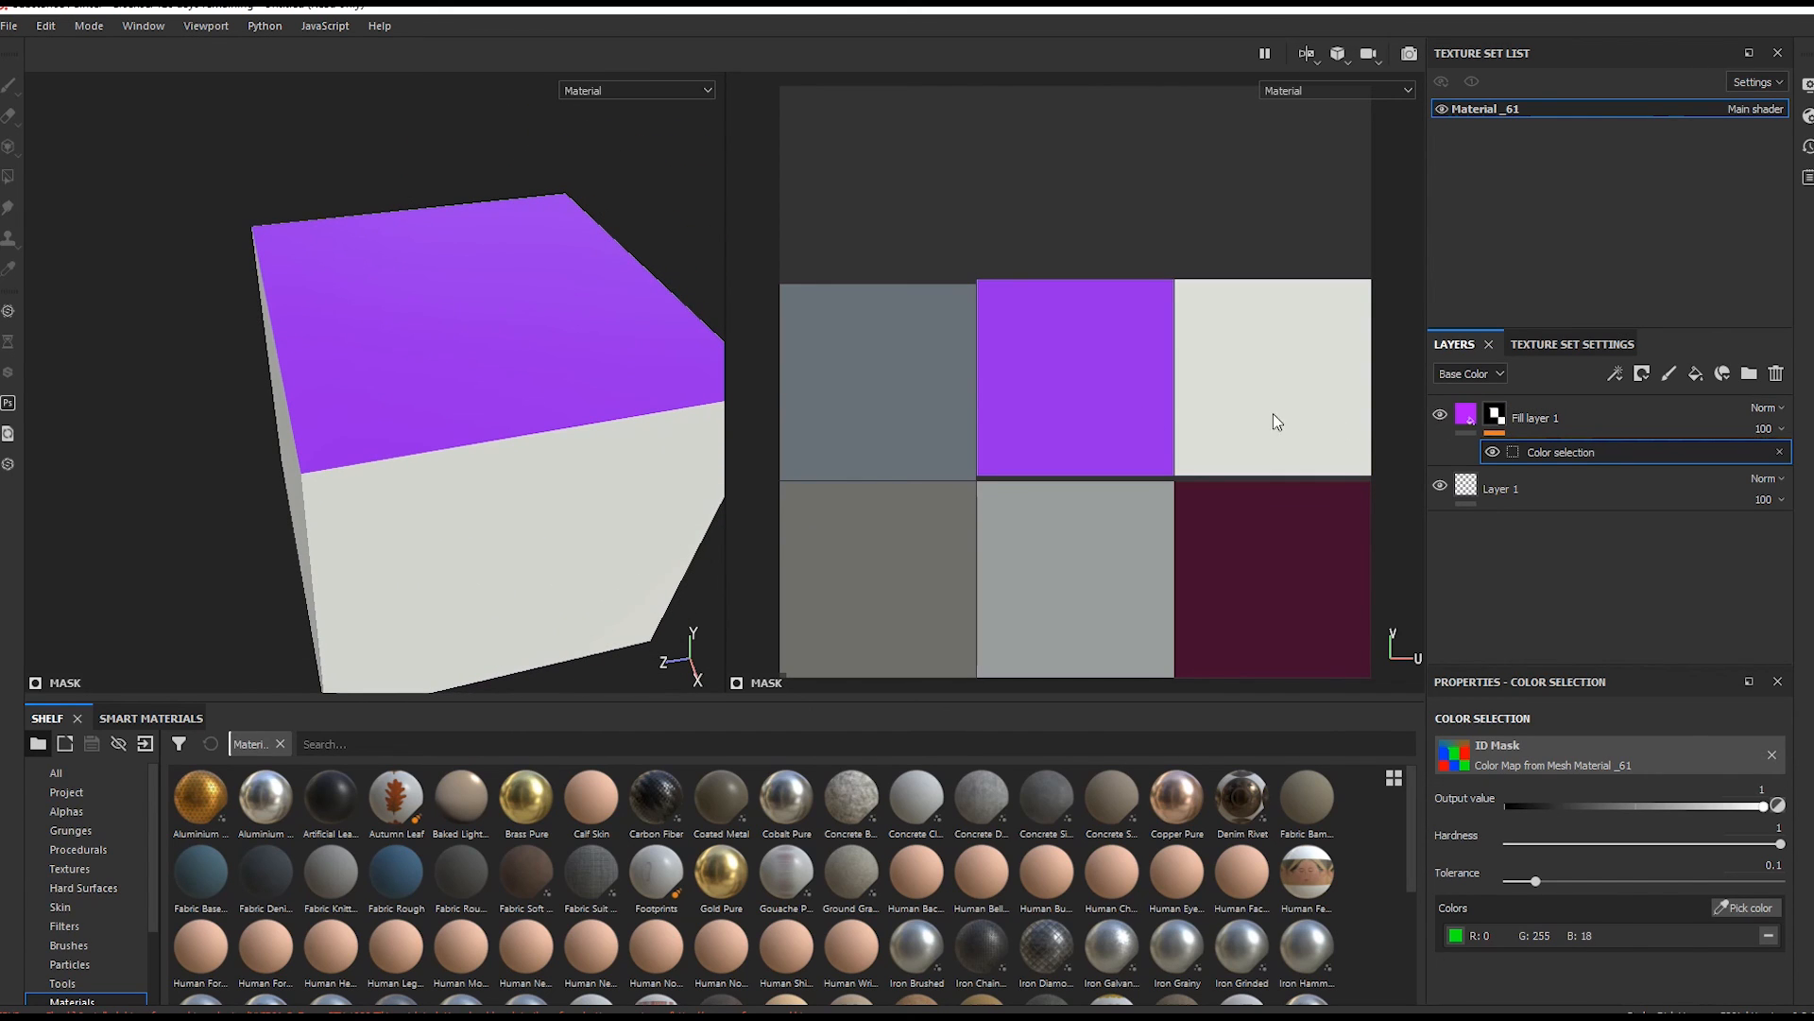
left_click_drag(494, 312, 497, 479, "alt")
scroll(497, 483, "up", 2)
scroll(498, 484, "down", 5)
middle_click_drag(496, 490, 510, 228, "alt")
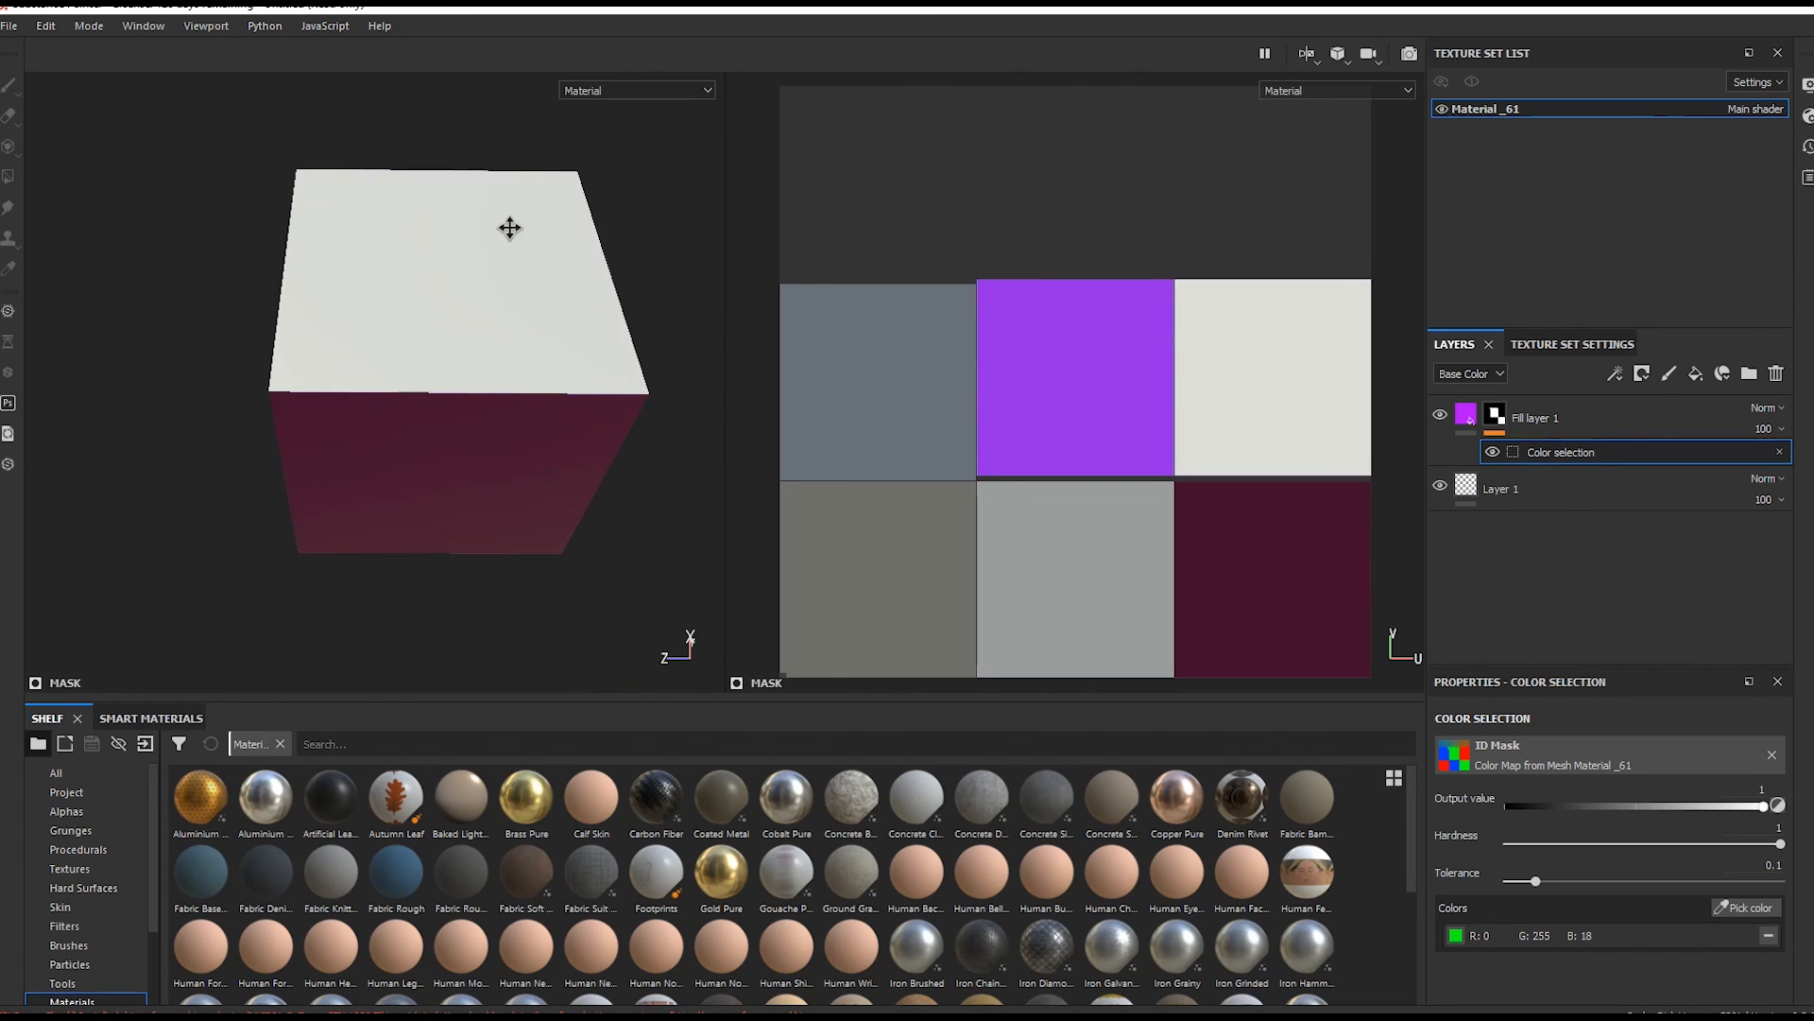